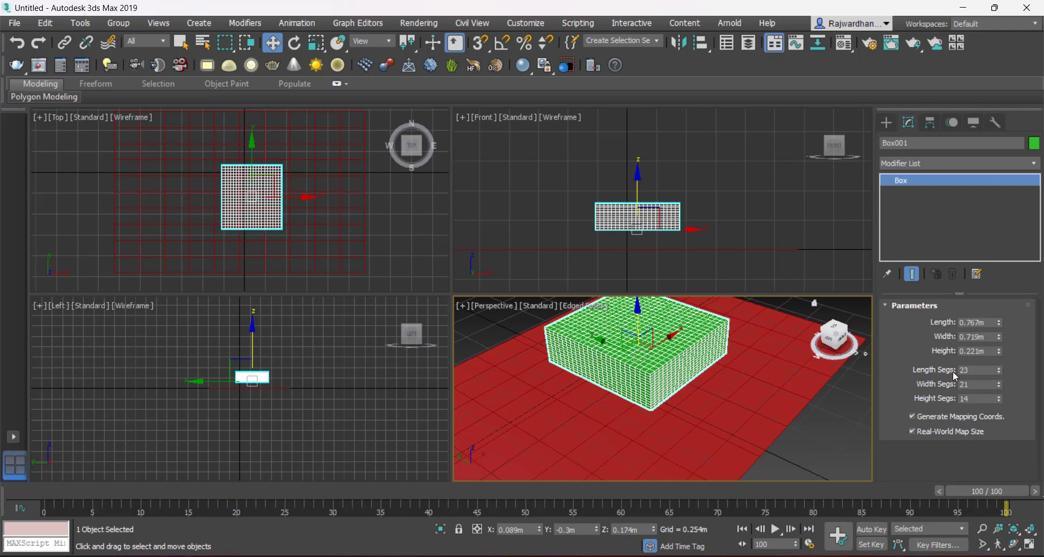
- Set the box's length, width and height segments to 20 each
double_click(977, 369)
key("Tab")
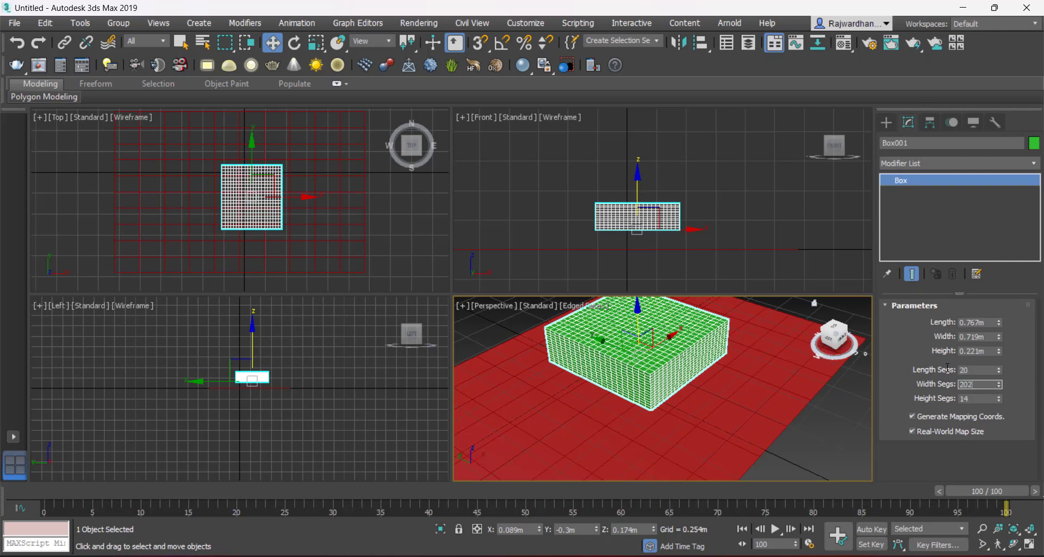
key("BackSpace")
key("Tab")
type("20")
key("Return")
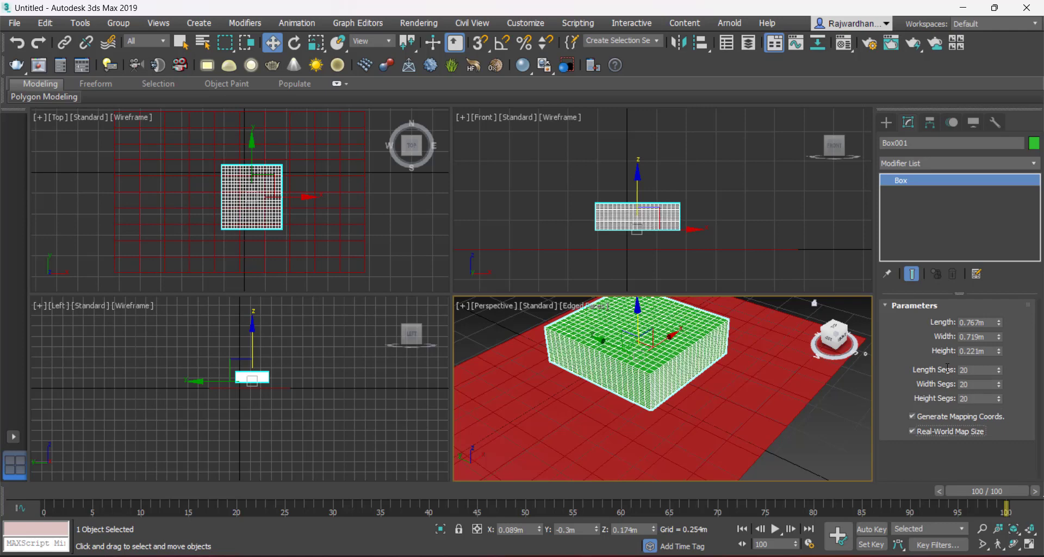
middle_click_drag(633, 378, 638, 390, "alt")
scroll(638, 390, "down", 2)
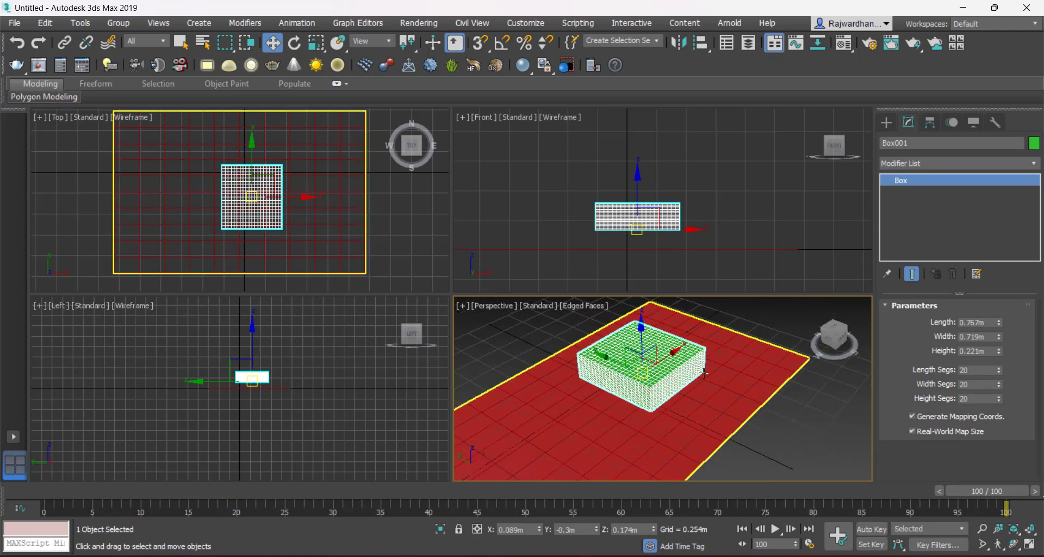
key("s")
left_click(764, 331)
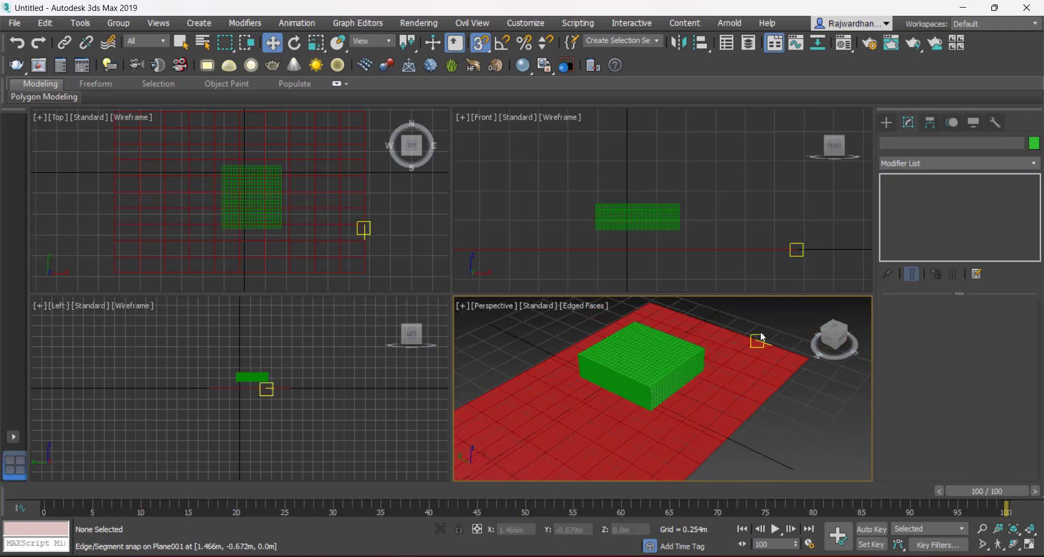
key("s")
- Select the green box and move it above the red plane to about X -0.132 m, Y -0.342 m, Z 0.198 m
middle_click_drag(605, 368, 618, 354)
scroll(618, 354, "down", 3)
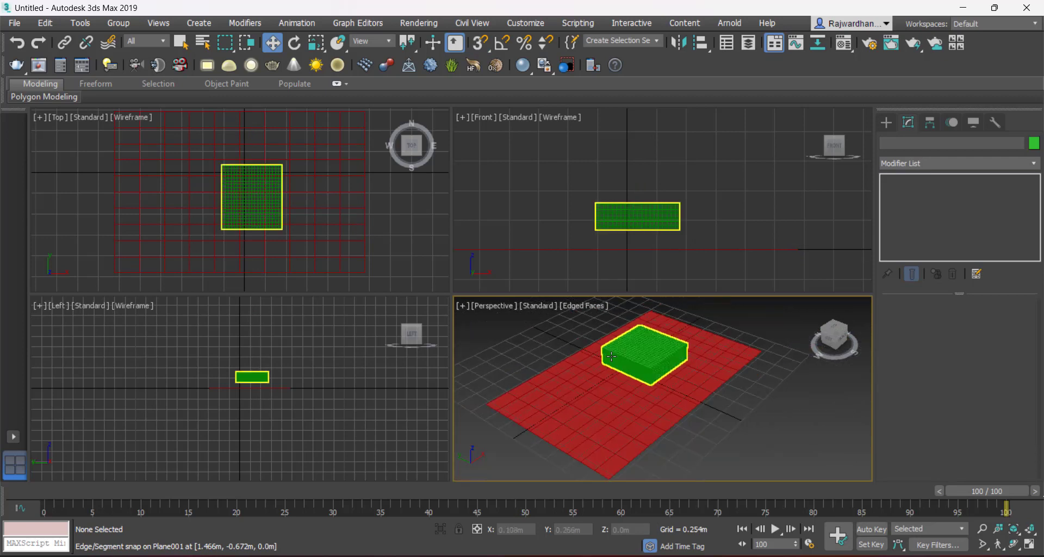
middle_click_drag(614, 422, 600, 397, "alt")
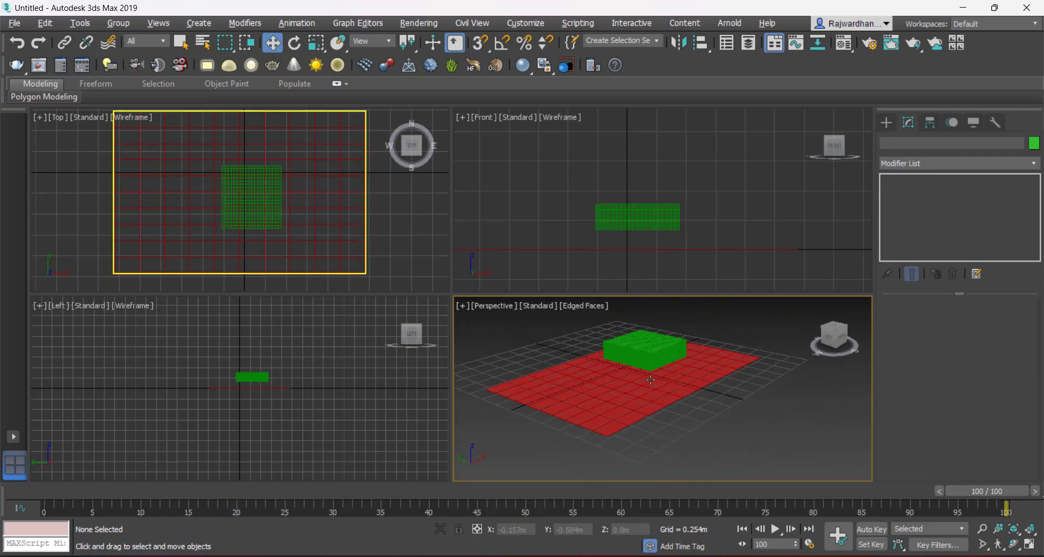
left_click(661, 358)
left_click_drag(661, 358, 647, 360)
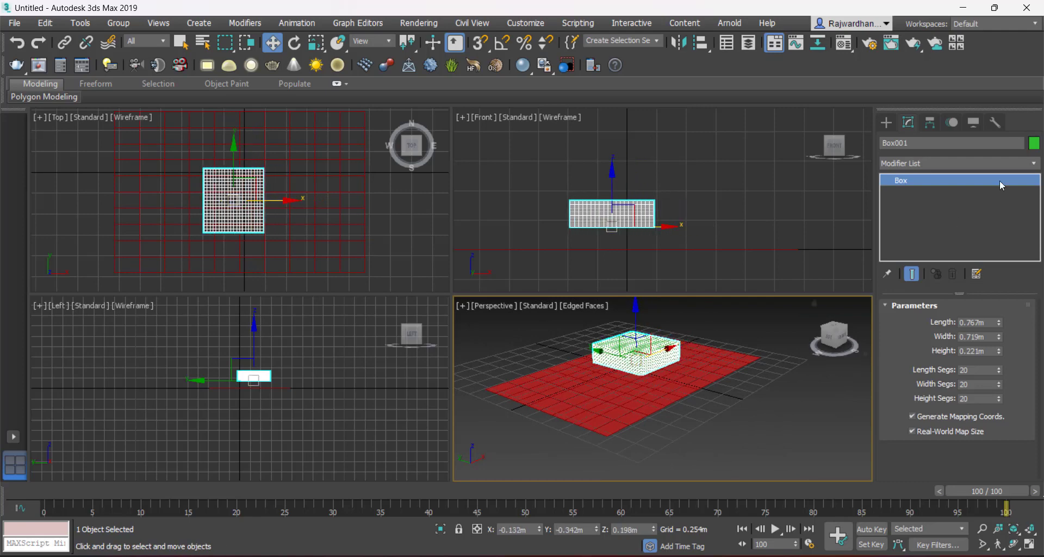
- Apply a Cloth modifier to the box
left_click(921, 163)
key("c")
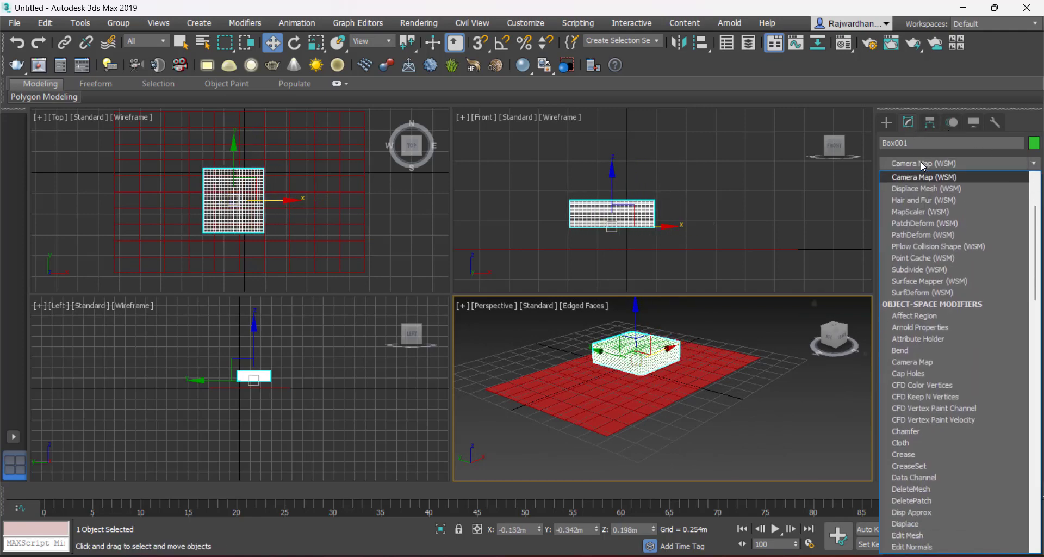
scroll(916, 364, "down", 1)
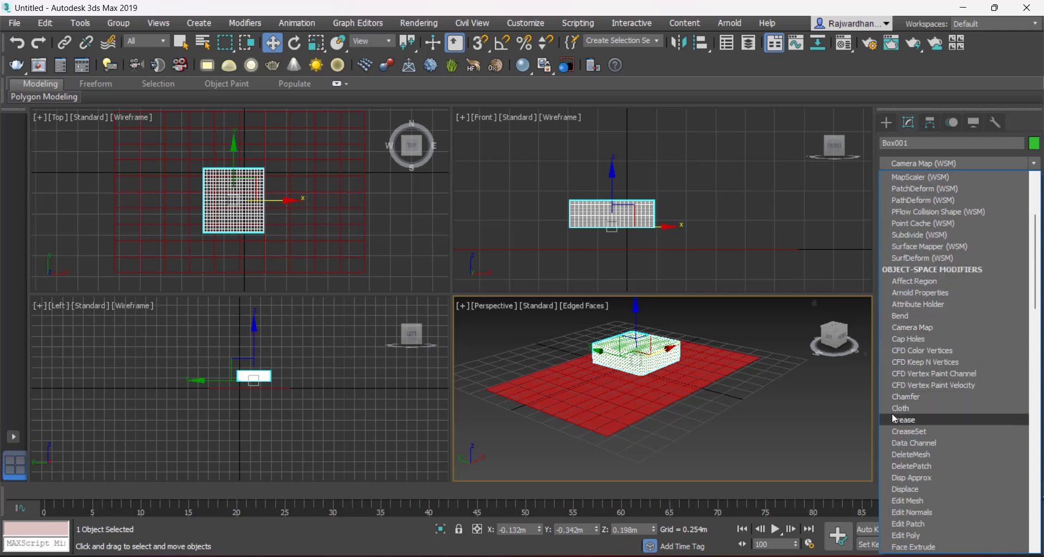
left_click(929, 408)
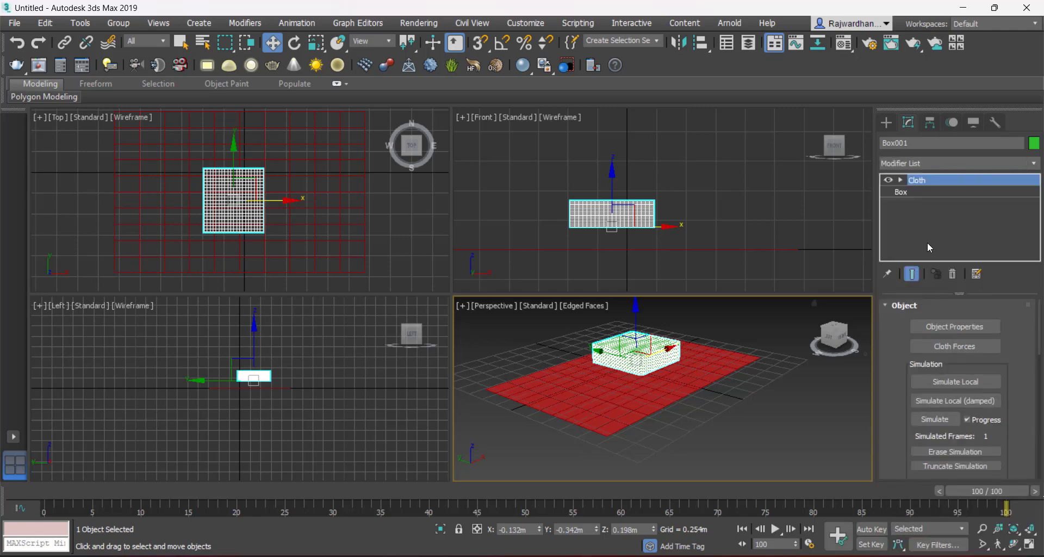
- In the Cloth object properties, make Box001 a cloth with the Satin preset and set its pressure to 40
left_click(987, 326)
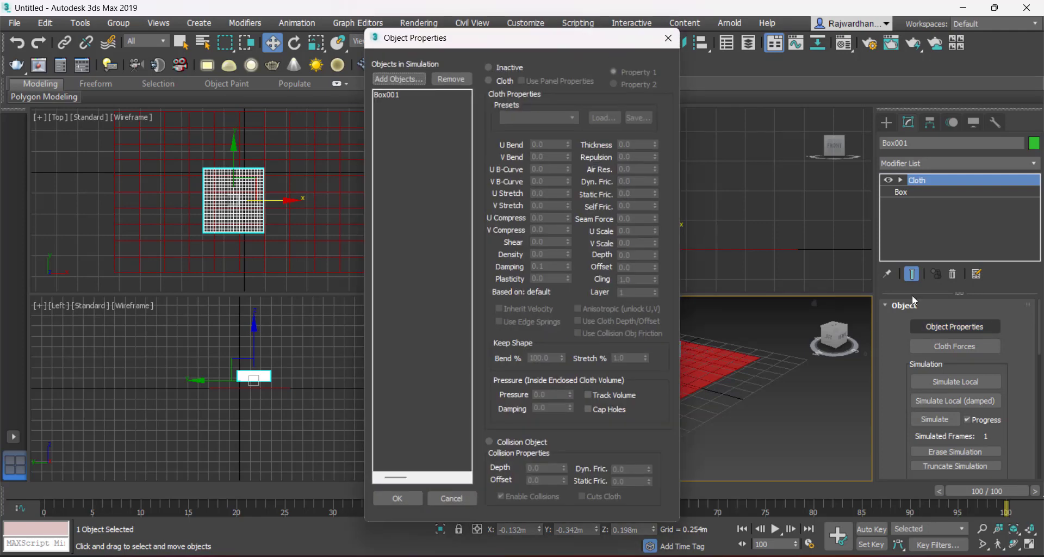
left_click_drag(536, 44, 385, 17)
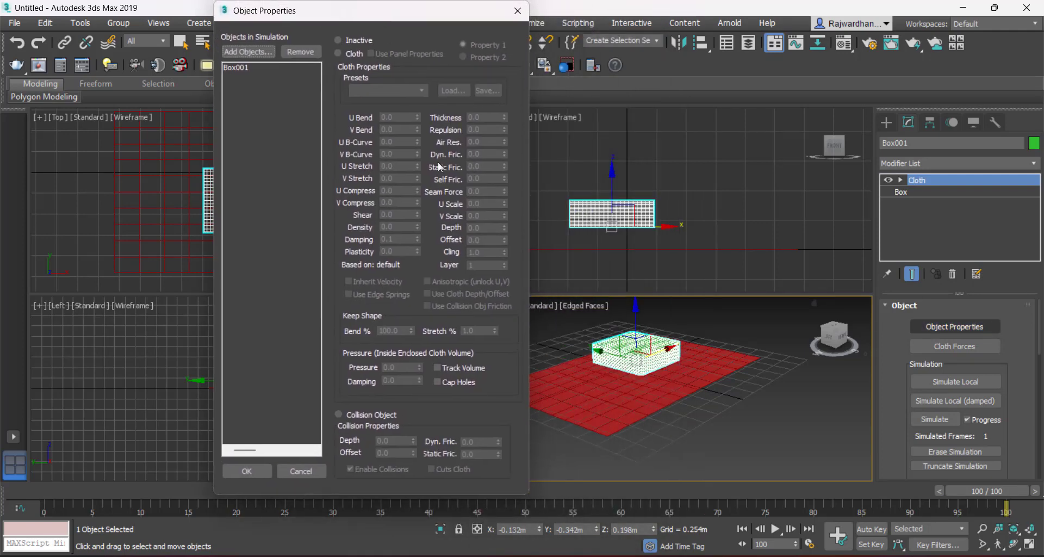
left_click(243, 70)
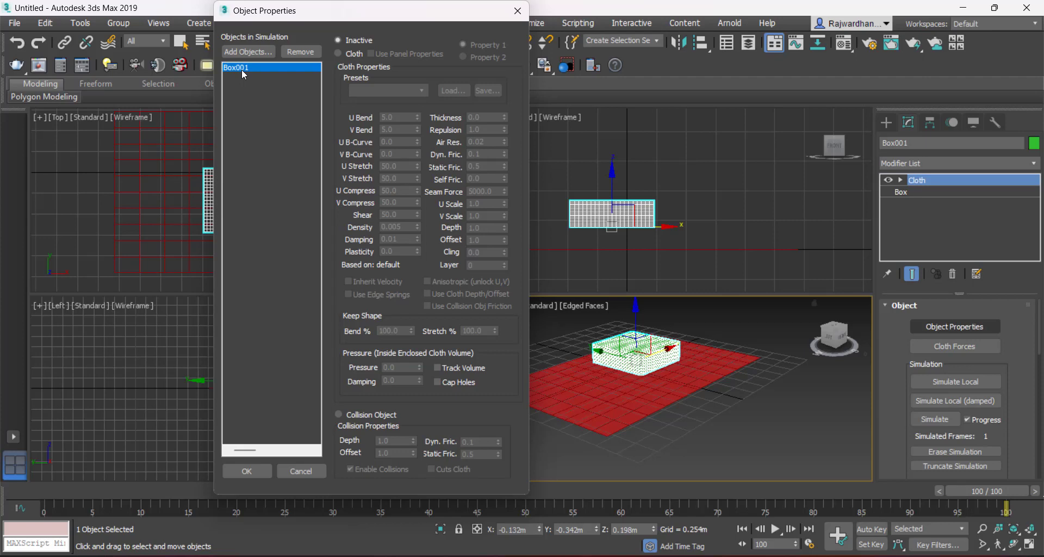
left_click(338, 54)
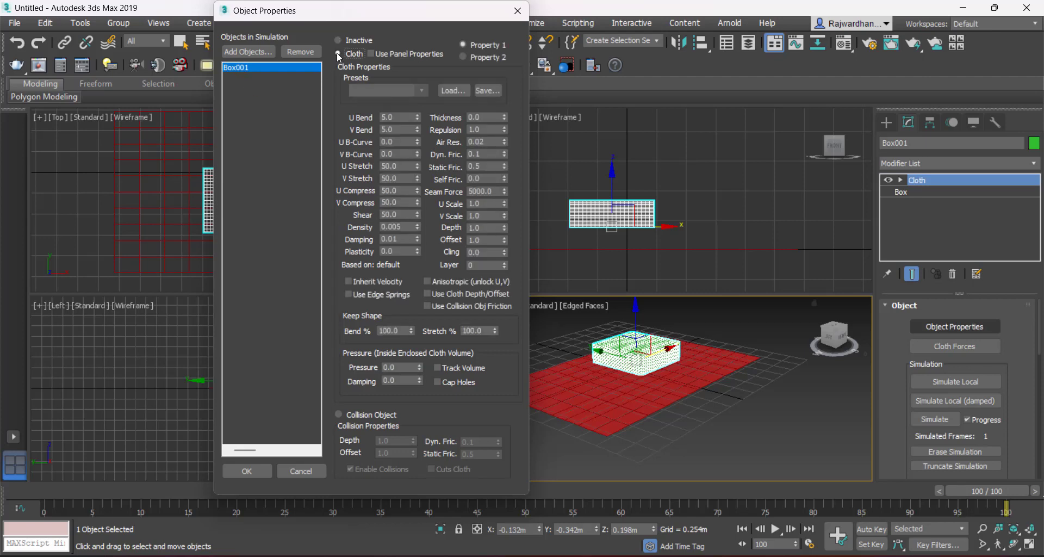
left_click(423, 90)
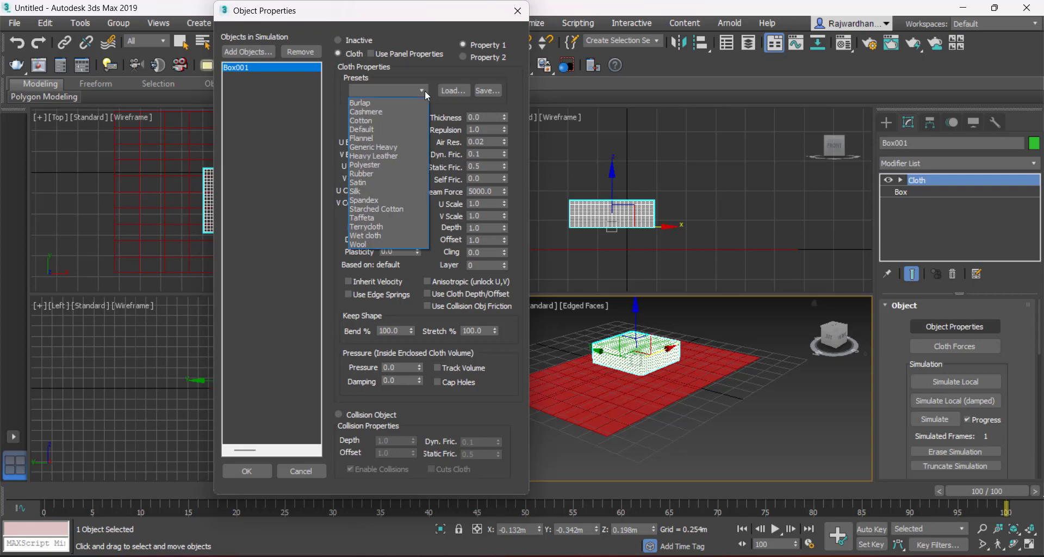
left_click(383, 187)
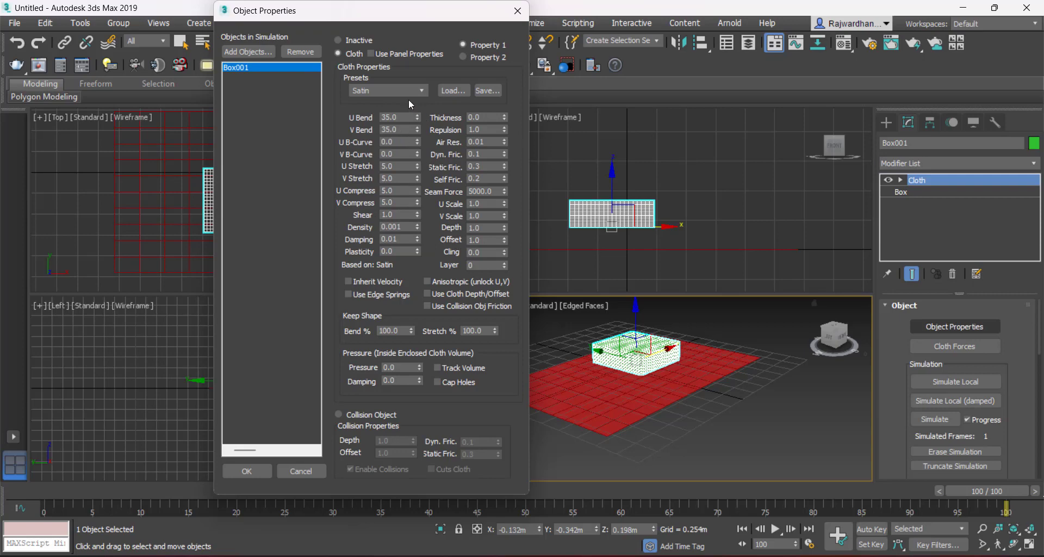
double_click(403, 367)
type("4")
- Add Plane001 to the cloth simulation as a collision object and accept the object properties
left_click(256, 53)
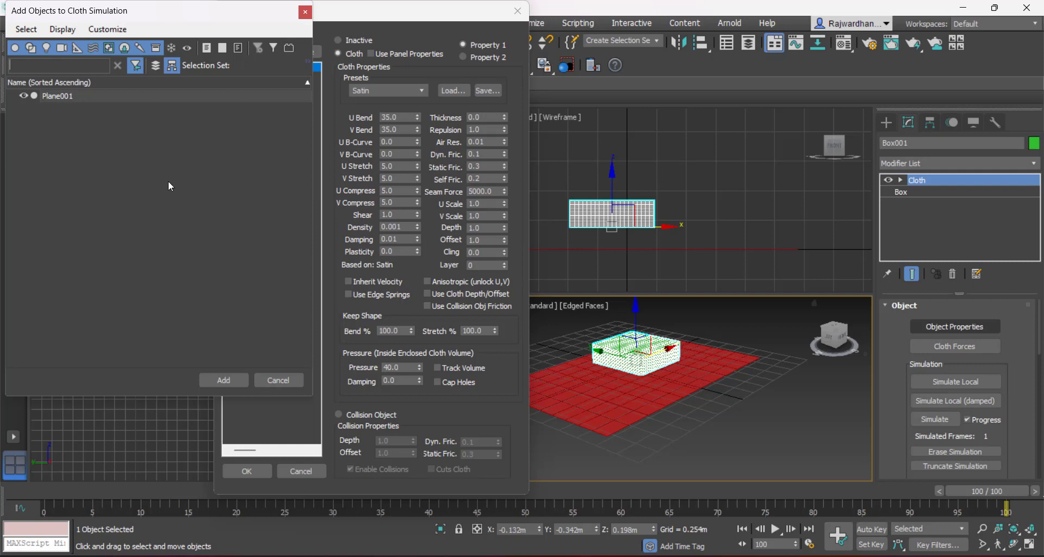
left_click(77, 98)
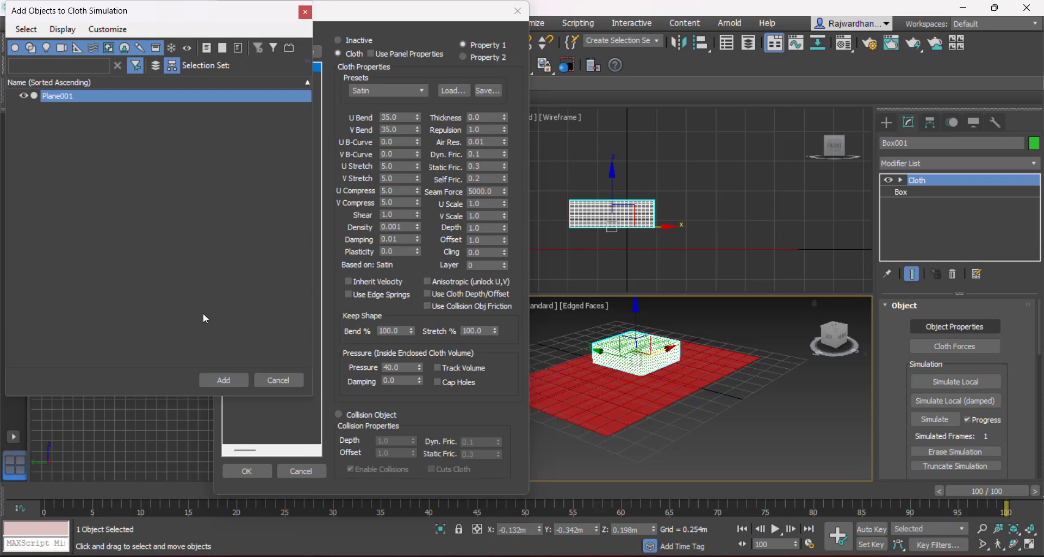
left_click(221, 378)
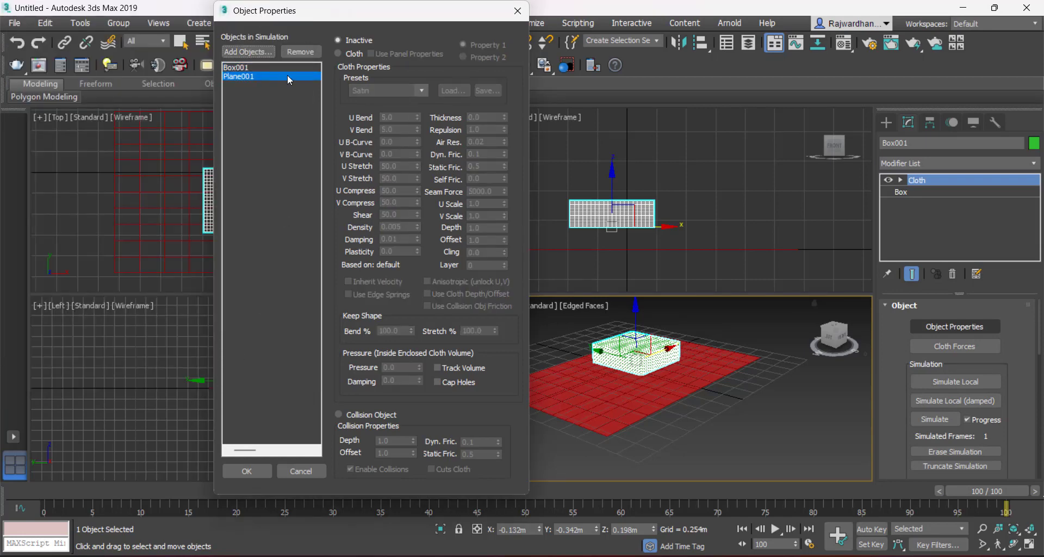
left_click(341, 414)
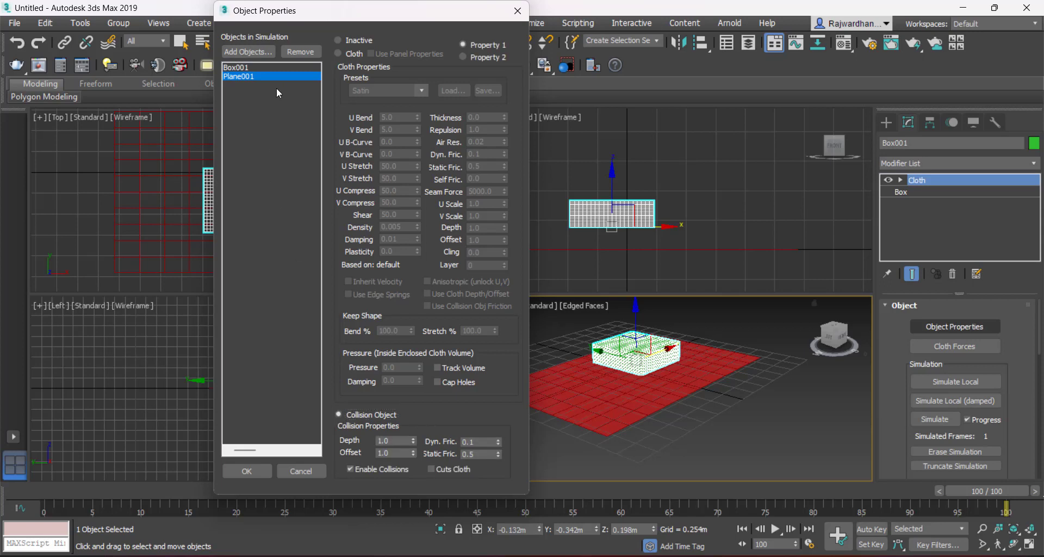
left_click(255, 67)
left_click(338, 54)
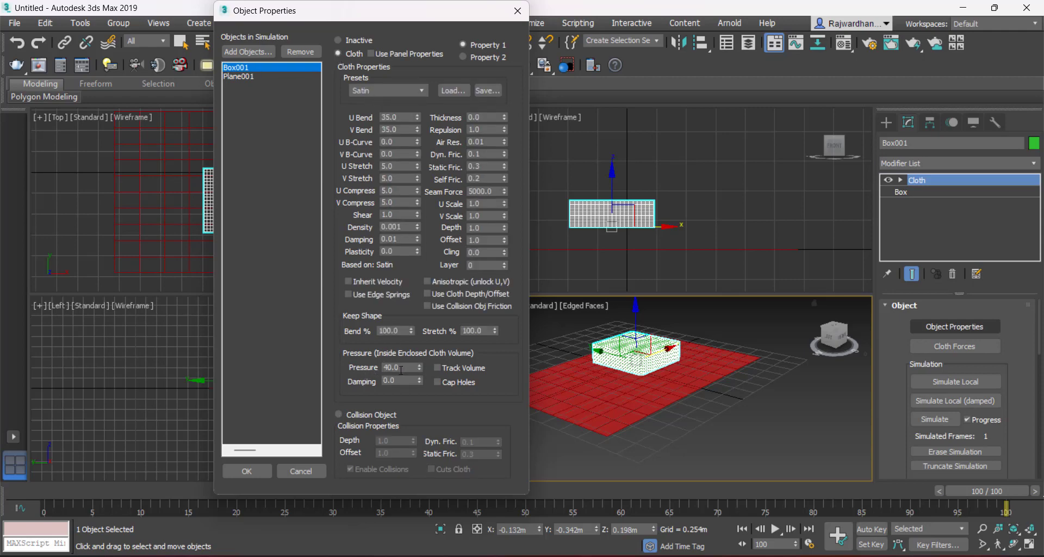
left_click(251, 76)
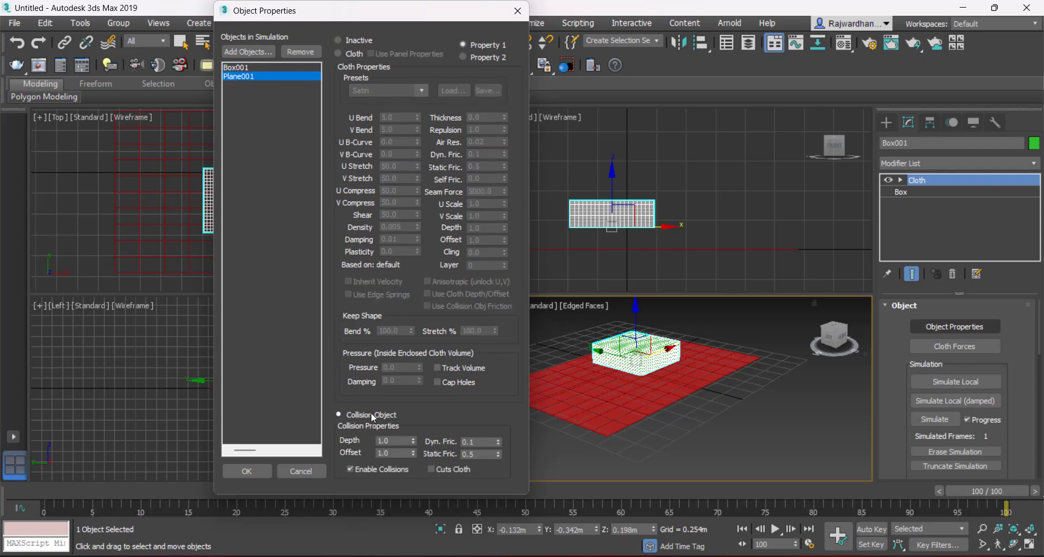
left_click(247, 471)
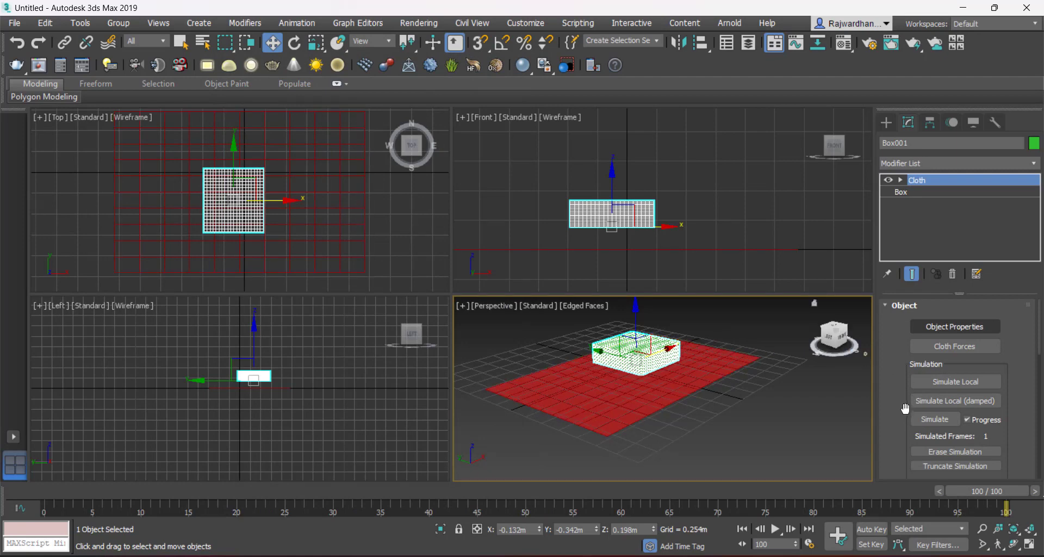
- Run the cloth simulation with progress display to inflate the box and inspect its shape
left_click_drag(906, 405, 910, 349)
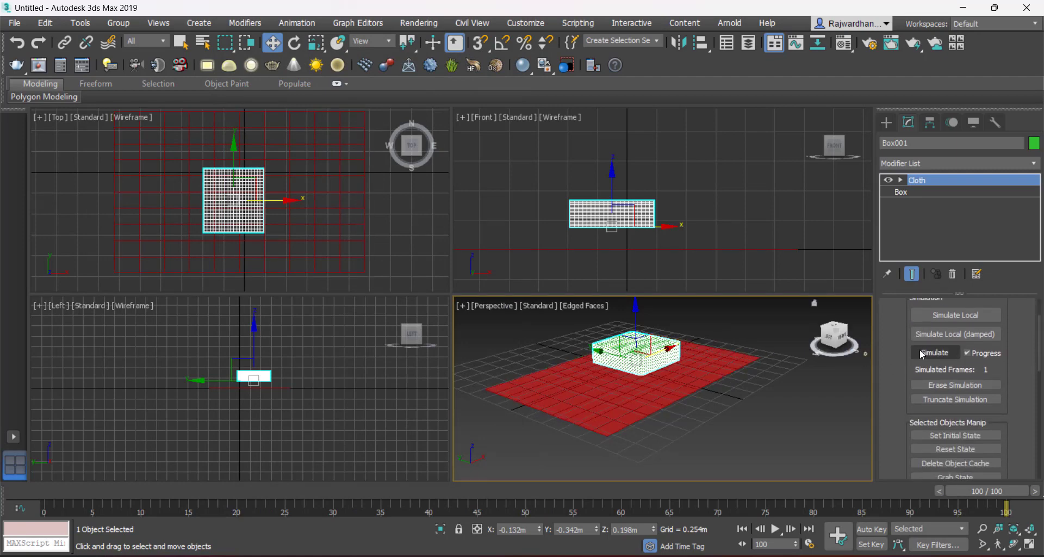
left_click(933, 352)
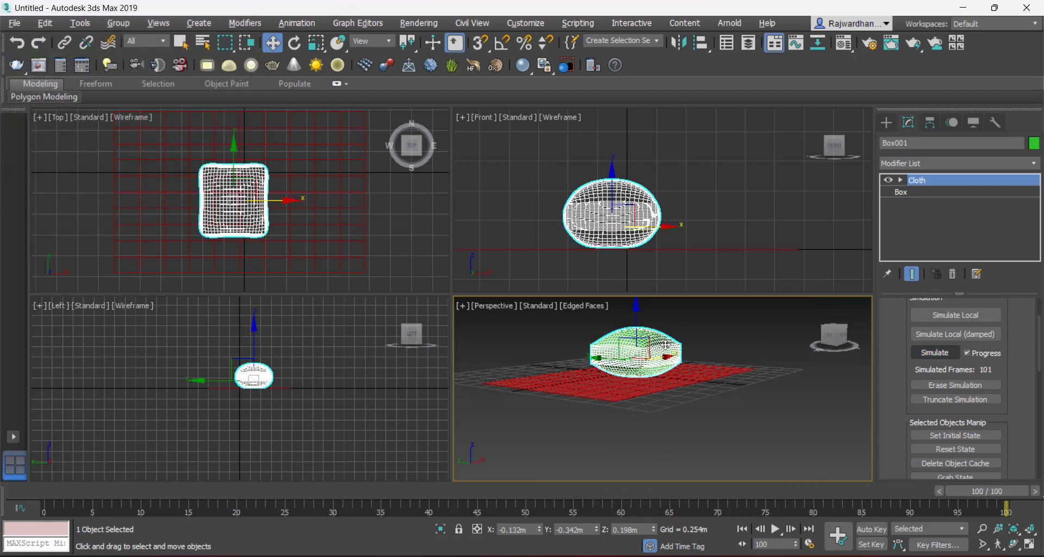
scroll(666, 345, "up", 10)
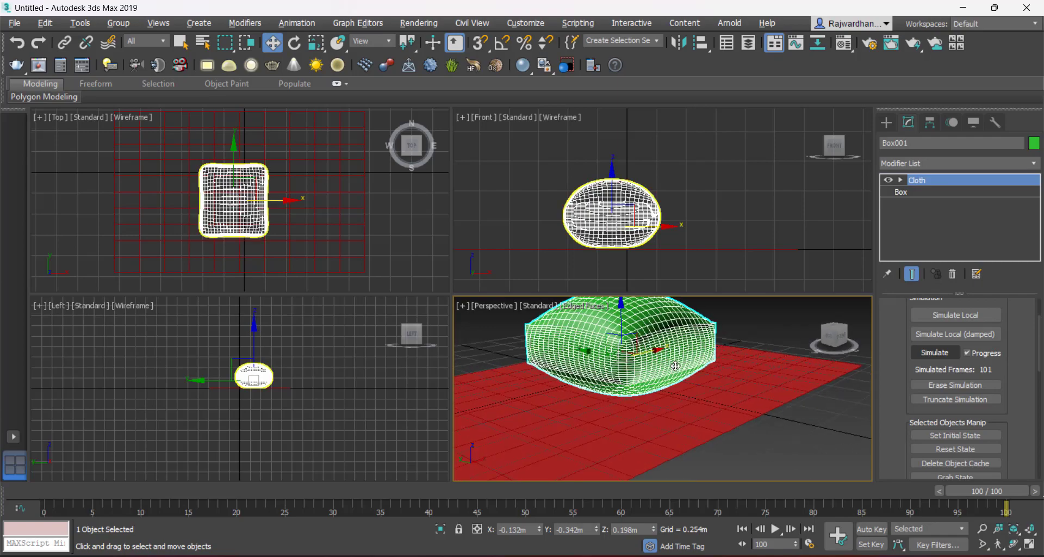
mouse_move(675, 366)
middle_mouse_down("alt")
mouse_move(753, 420)
mouse_move(692, 385)
mouse_move(687, 334)
mouse_move(660, 364)
mouse_move(686, 422)
mouse_move(654, 393)
mouse_move(693, 365)
mouse_move(707, 413)
mouse_move(661, 390)
mouse_move(674, 404)
mouse_move(664, 377)
middle_mouse_up("alt")
scroll(685, 422, "down", 4)
scroll(675, 402, "up", 3)
- Scale the inflated box down along the Z axis to flatten it into a cushion shape, and return to the Move tool
key("r")
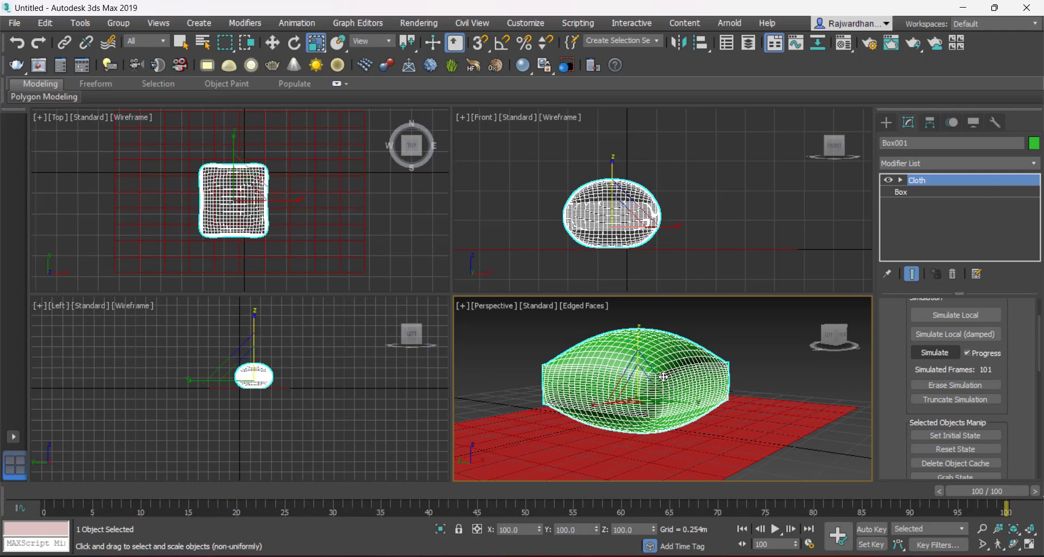
left_click_drag(639, 333, 643, 365)
mouse_move(684, 372)
middle_mouse_down("alt")
mouse_move(682, 403)
mouse_move(716, 411)
mouse_move(682, 371)
middle_mouse_up("alt")
key("w")
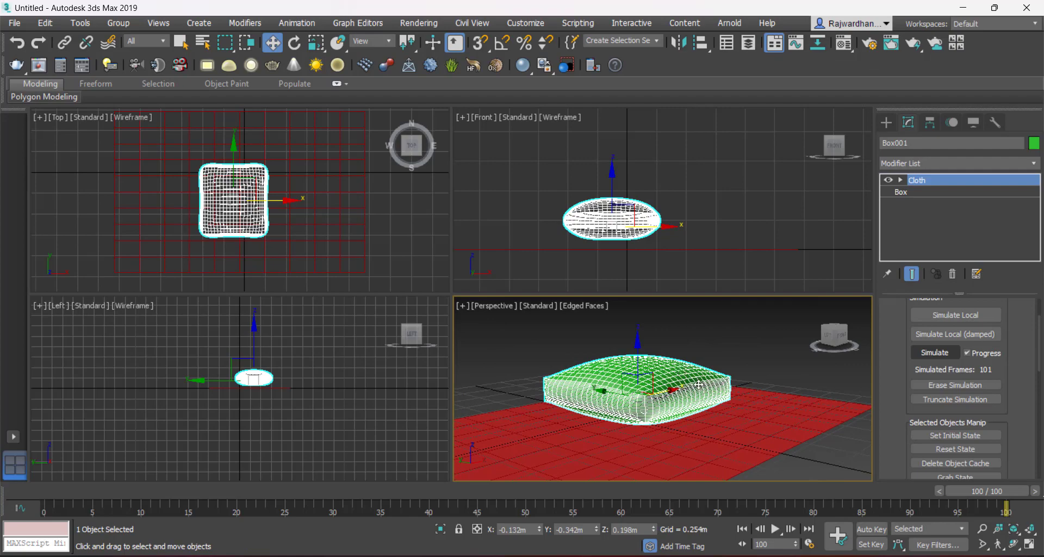
- Add an Edit Poly modifier on top of the Cloth modifier and activate its Edge sub-object level
scroll(663, 379, "up", 5)
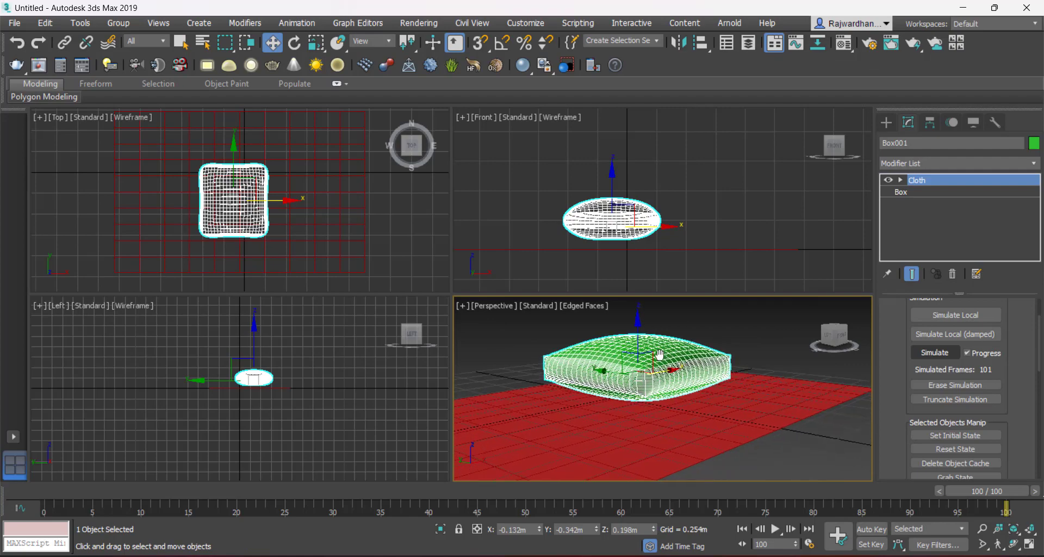
scroll(649, 361, "down", 5)
middle_click_drag(648, 361, 682, 328, "alt")
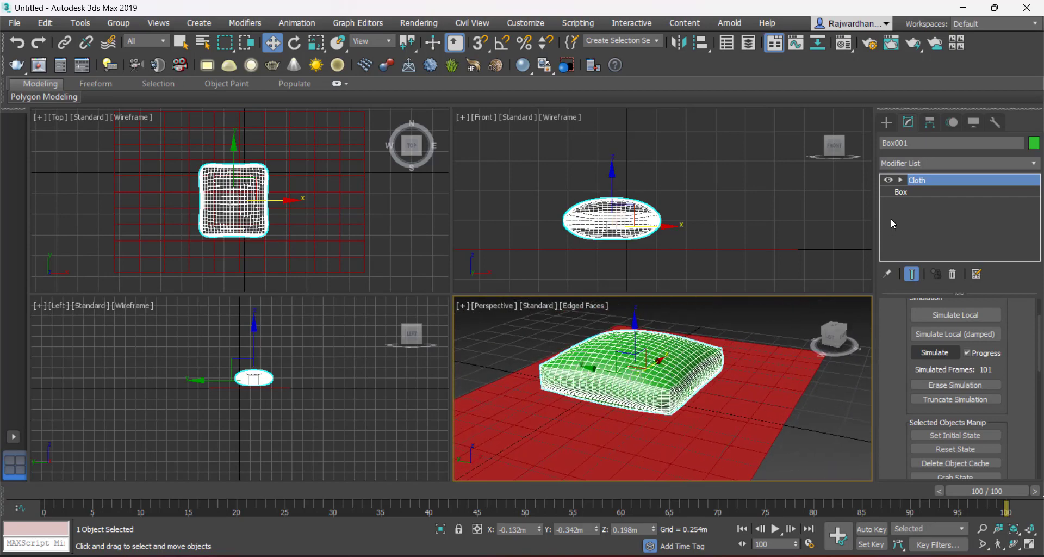
left_click(934, 161)
key("e")
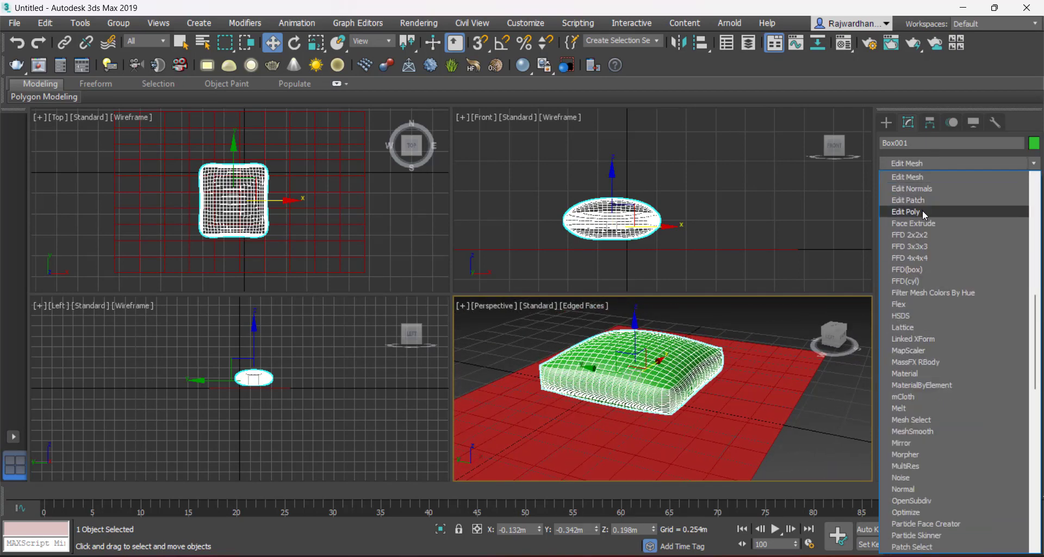
left_click(922, 211)
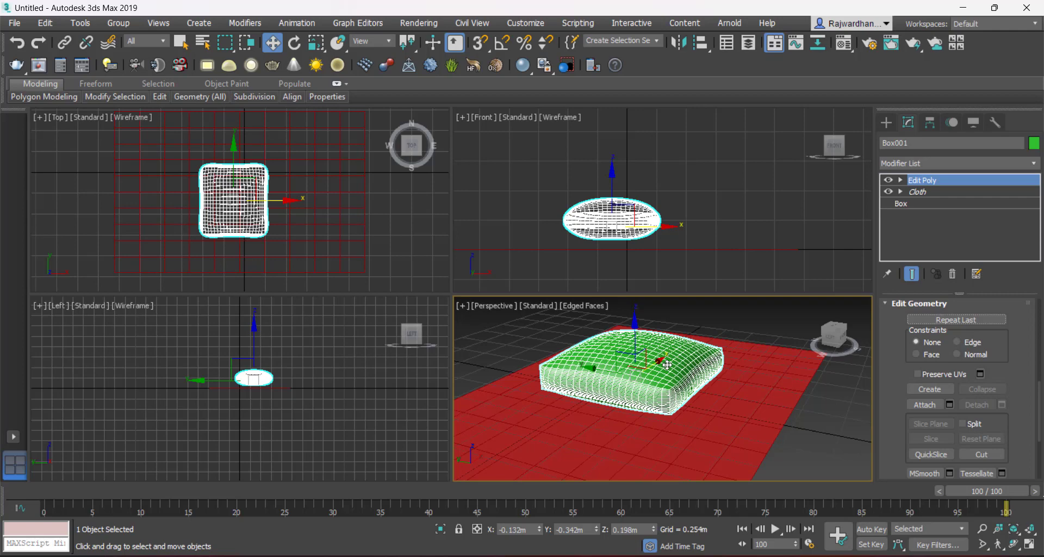
scroll(667, 365, "up", 5)
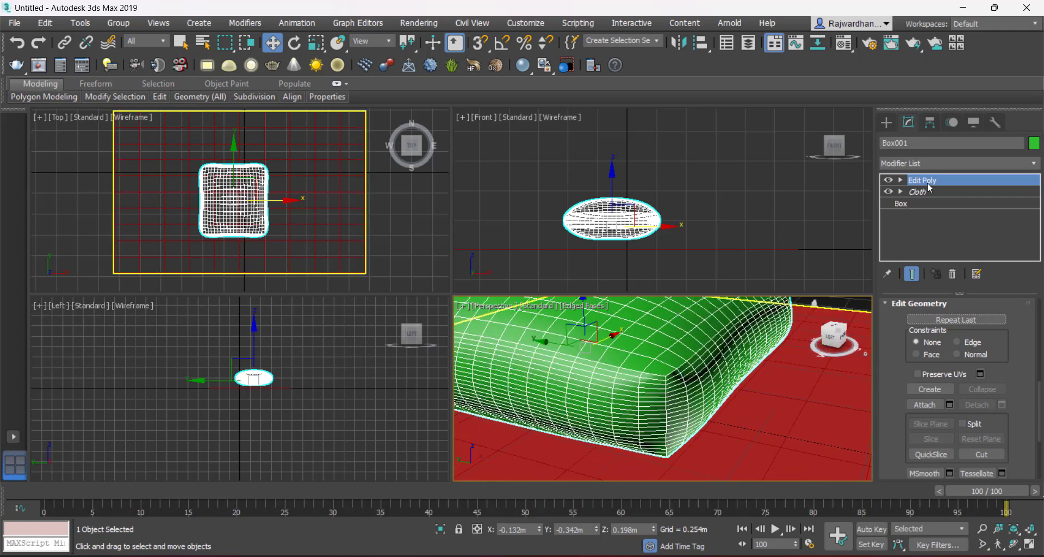
left_click(901, 180)
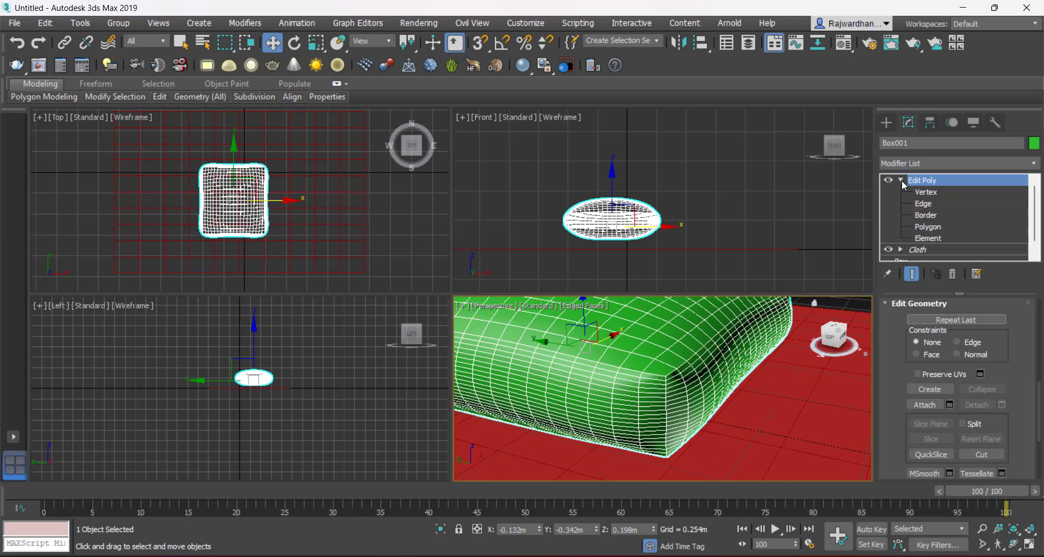
left_click(924, 205)
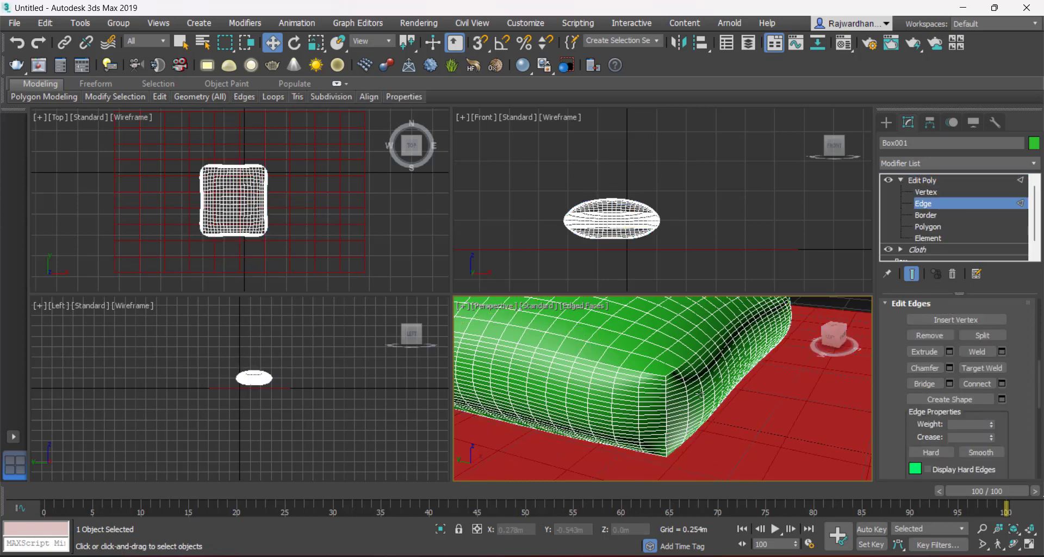
- Select an edge on the cushion's upper rim at the near corner and expand it to its full edge loop
left_click(668, 372)
middle_click_drag(661, 397, 636, 414)
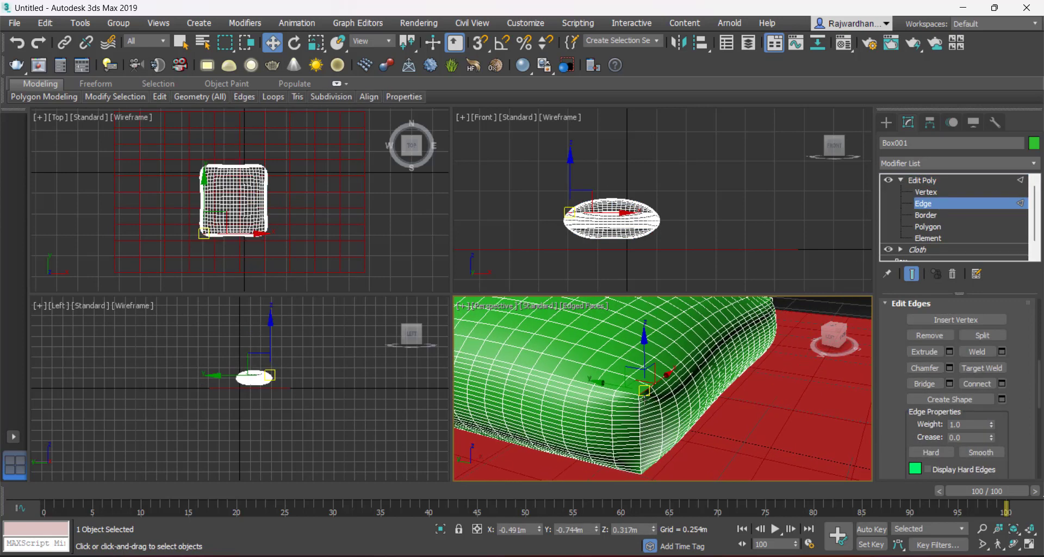
scroll(644, 399, "up", 3)
scroll(643, 400, "down", 2)
scroll(644, 400, "down", 1)
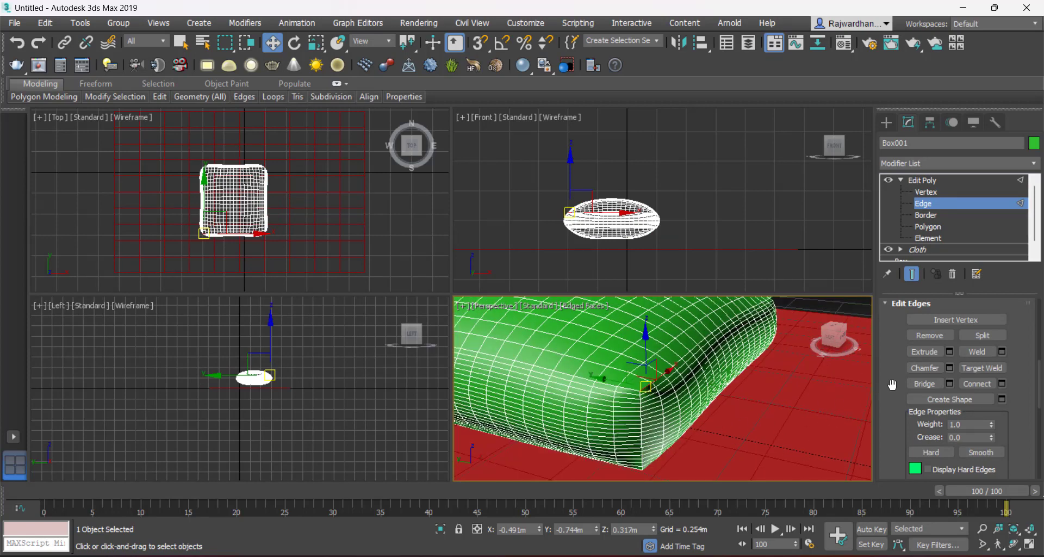
scroll(893, 384, "down", 5)
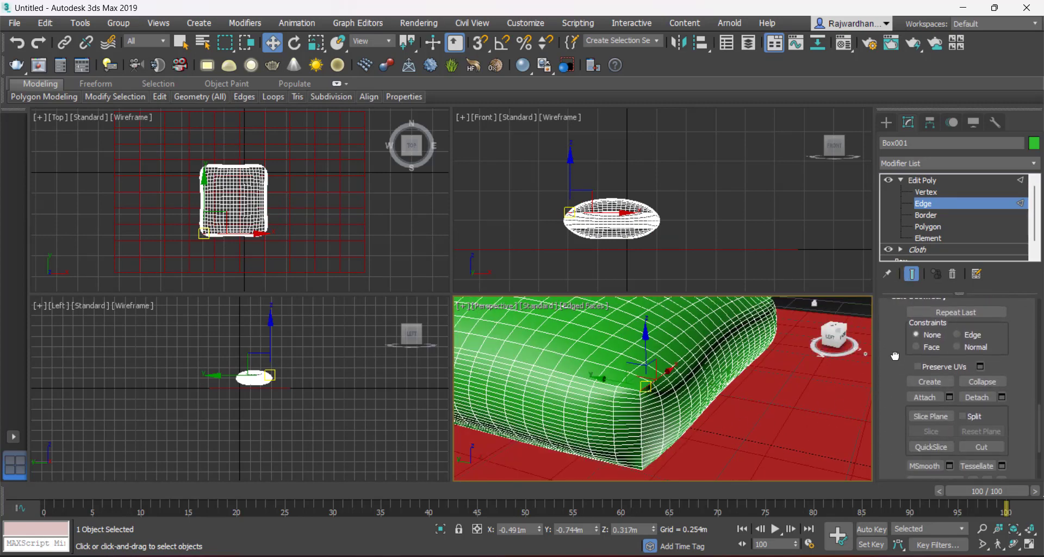
scroll(895, 356, "up", 4)
scroll(899, 410, "up", 2)
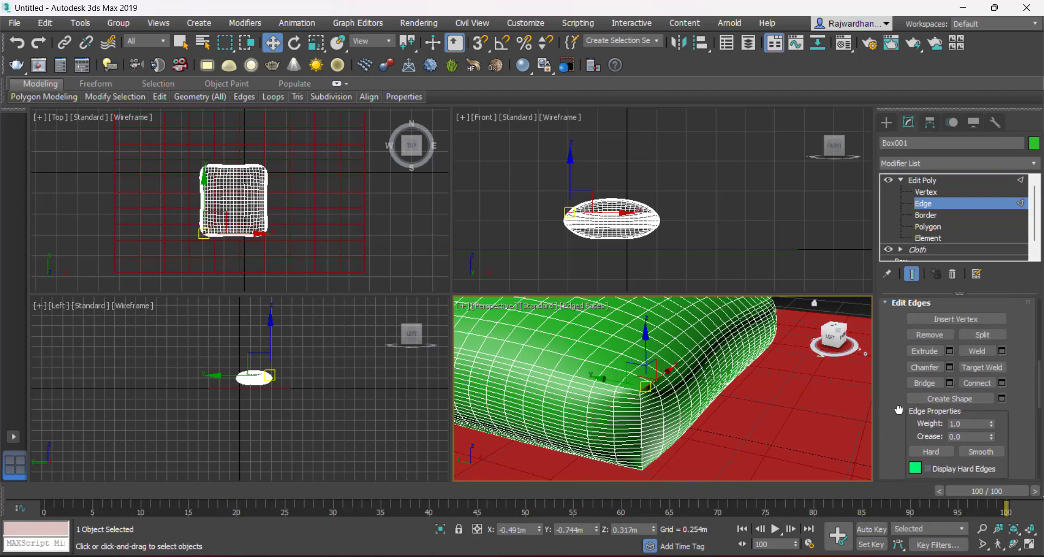
scroll(909, 338, "up", 3)
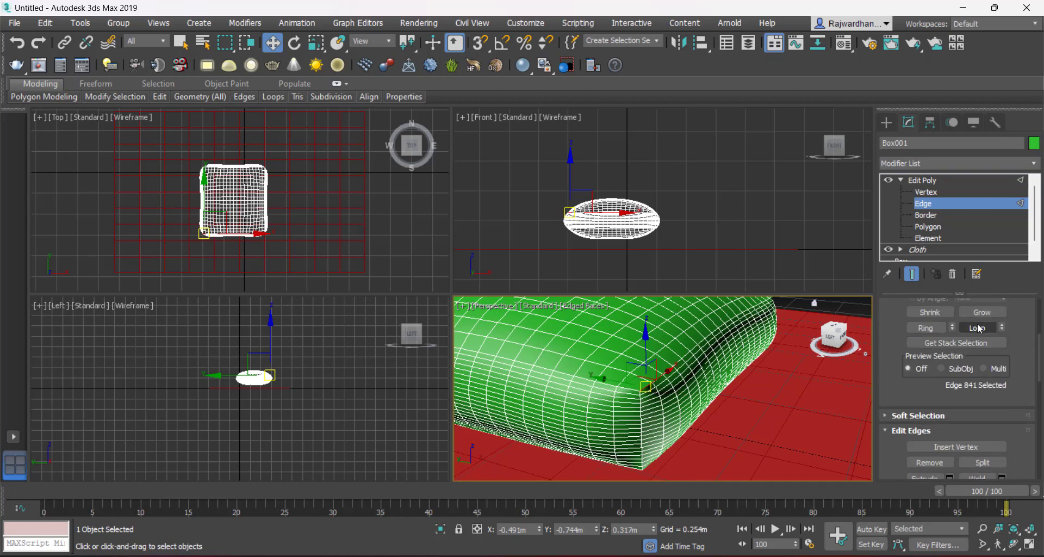
left_click(979, 328)
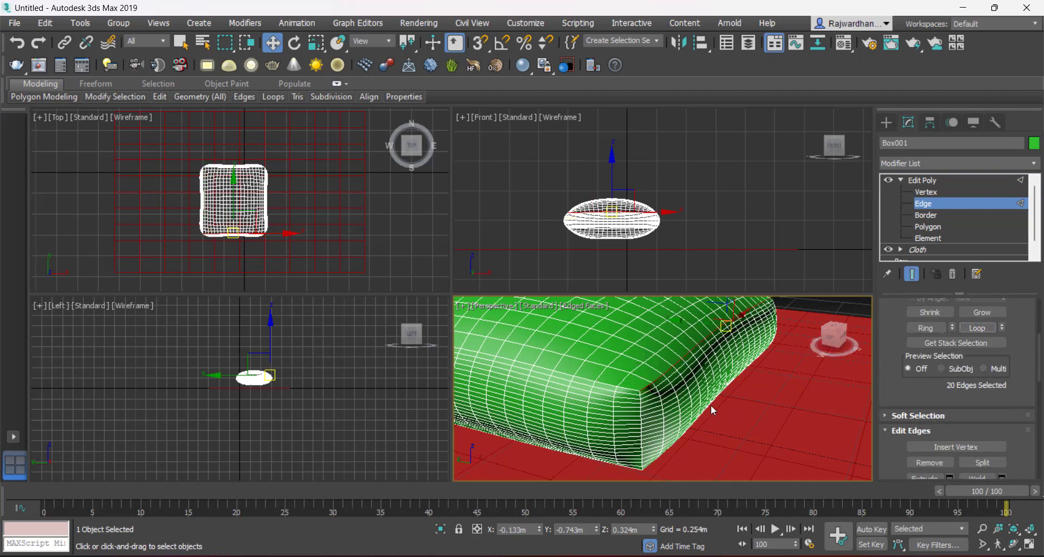
- Add the adjoining upper rim edge on the other side of the corner to the selection and expand it to a loop
mouse_move(695, 388)
middle_mouse_down()
mouse_move(691, 421)
mouse_move(636, 434)
mouse_move(694, 396)
middle_mouse_up()
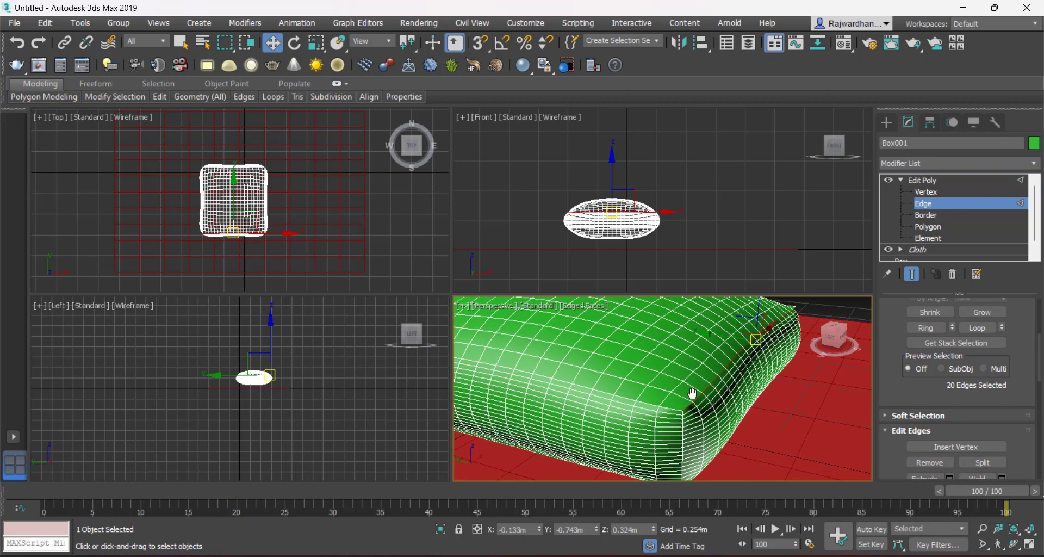
left_click(670, 409, "ctrl")
left_click(978, 327)
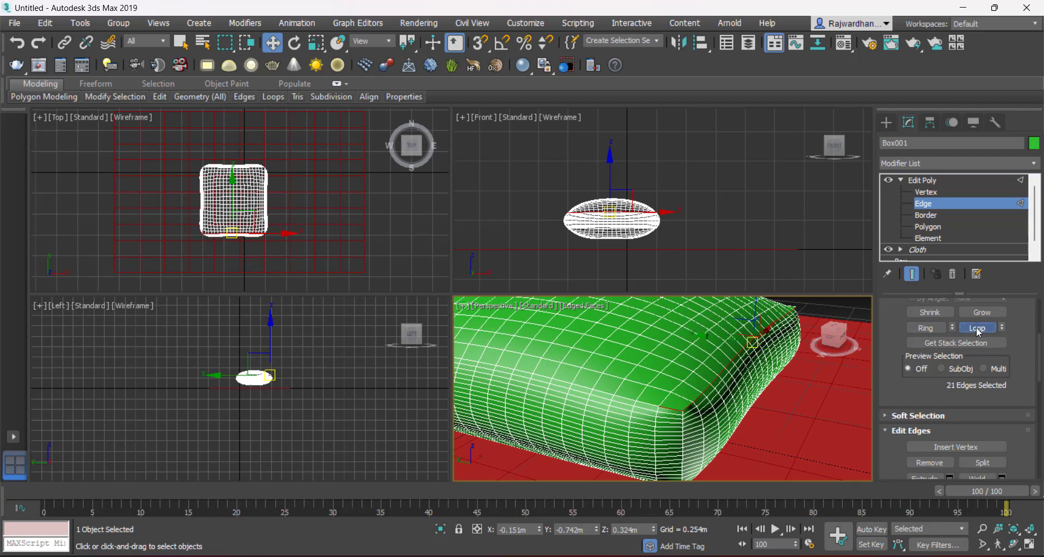
- Add the edges meeting at the same corner of the cushion's lower rim and expand them to full loops
middle_click_drag(732, 439, 692, 397, "alt")
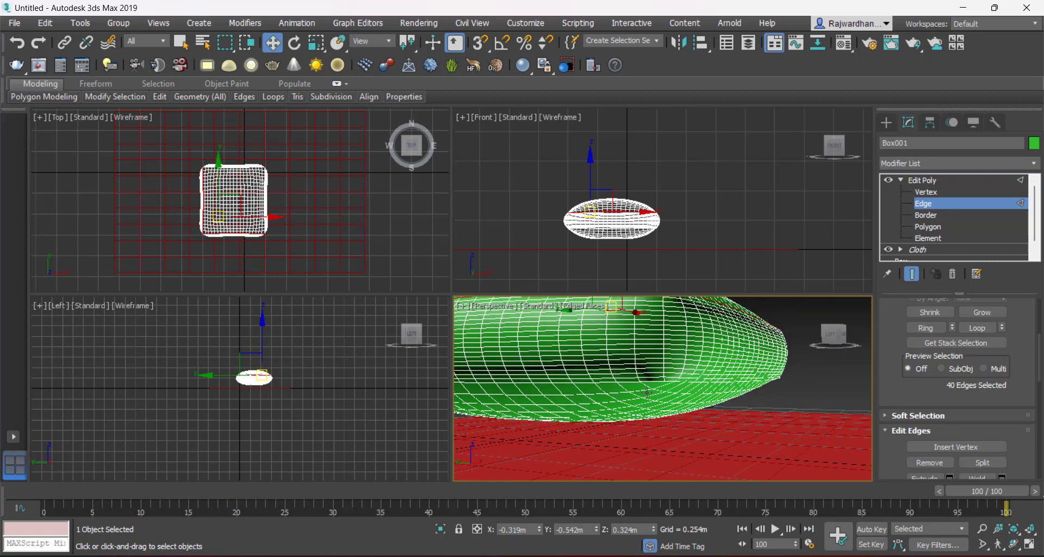
left_click(674, 383, "ctrl")
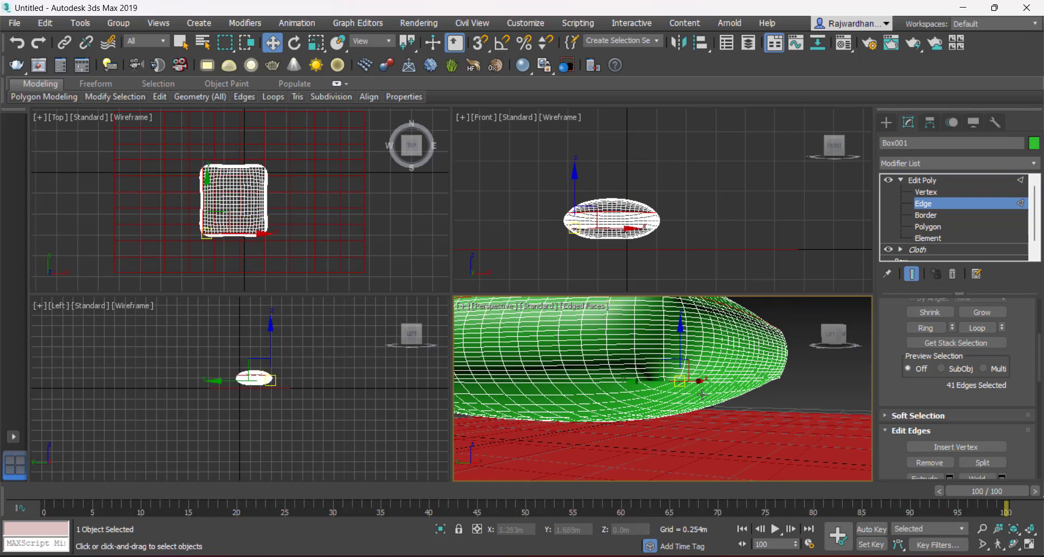
left_click(979, 329)
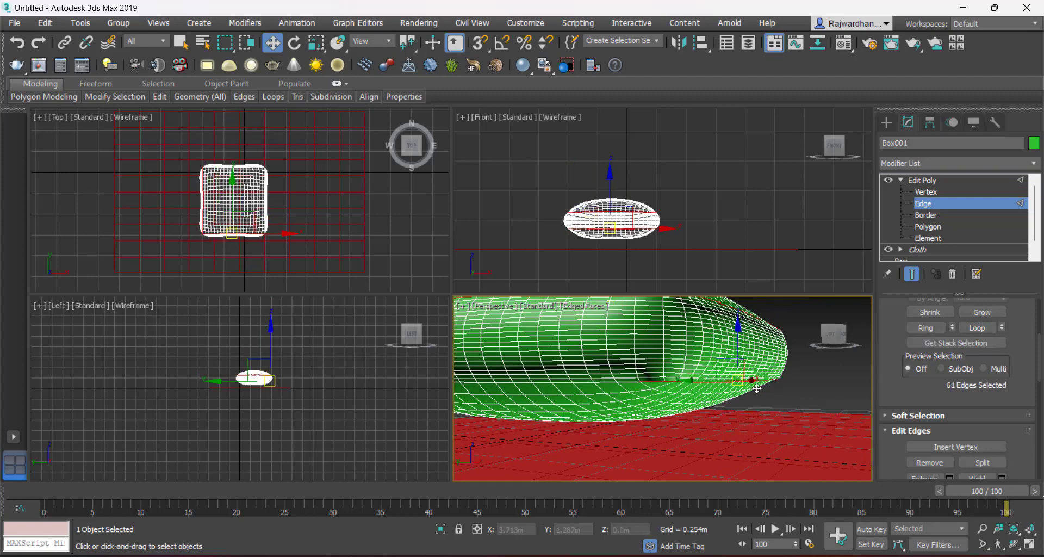
left_click(971, 333)
- Add the two remaining upper rim edges at the opposite corner of the cushion and expand them to full loops
middle_click_drag(640, 398, 783, 408, "alt")
scroll(637, 405, "down", 10)
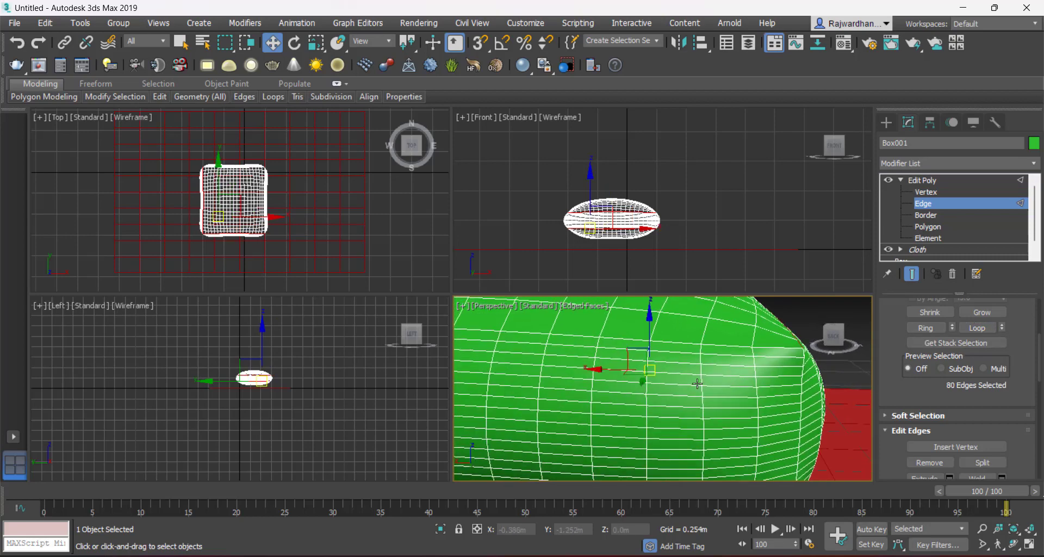
scroll(677, 390, "up", 5)
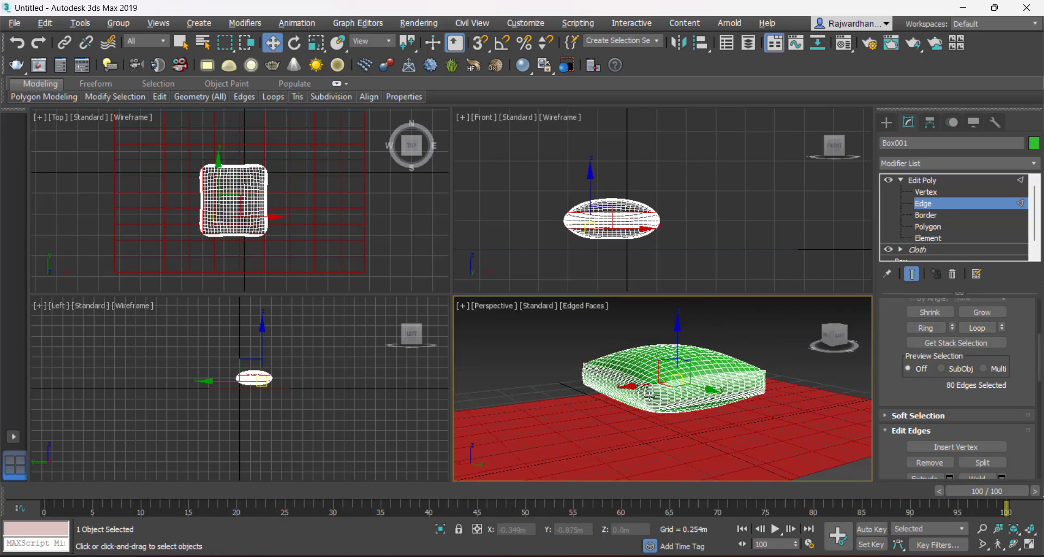
scroll(669, 394, "up", 4)
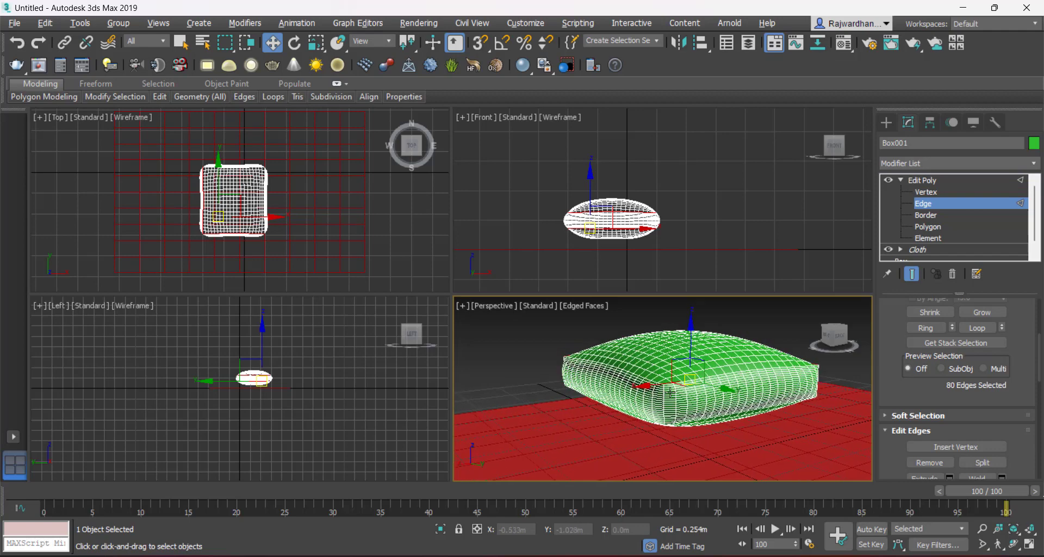
left_click(659, 357, "ctrl")
key("alt+l")
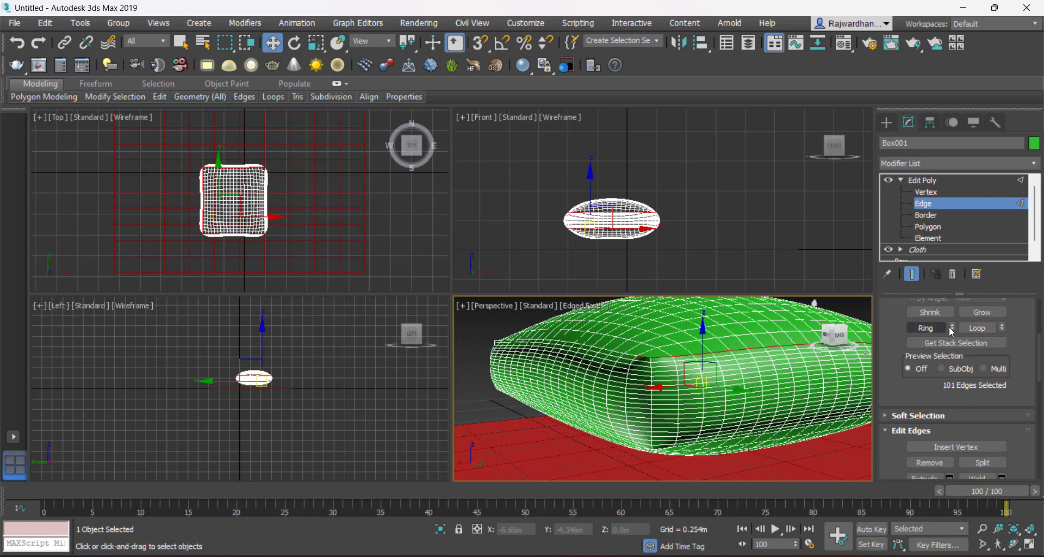
left_click(977, 327)
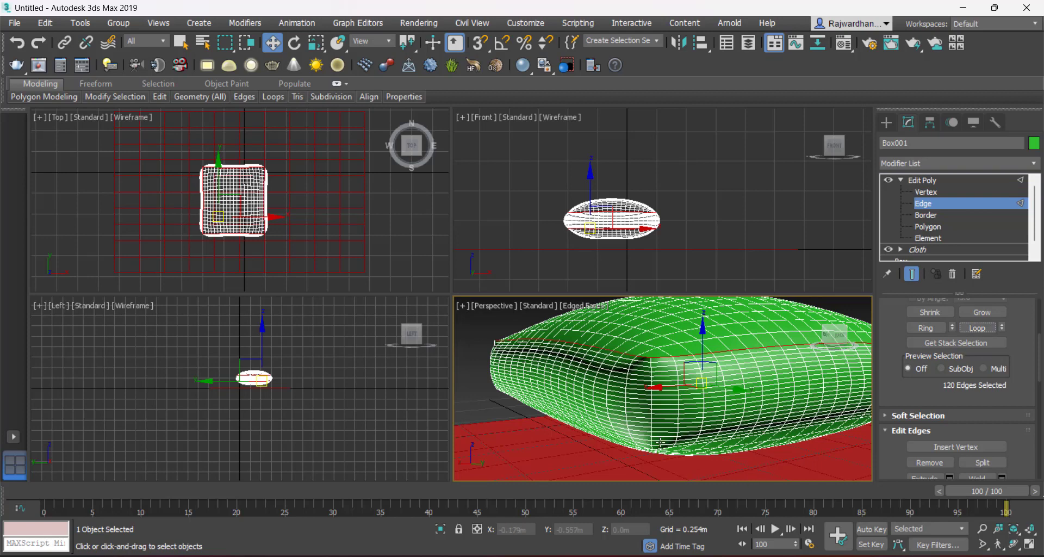
- Add the two remaining lower rim edges at the opposite corner to the selection and expand each to its full loop
middle_click_drag(654, 411, 652, 394, "alt")
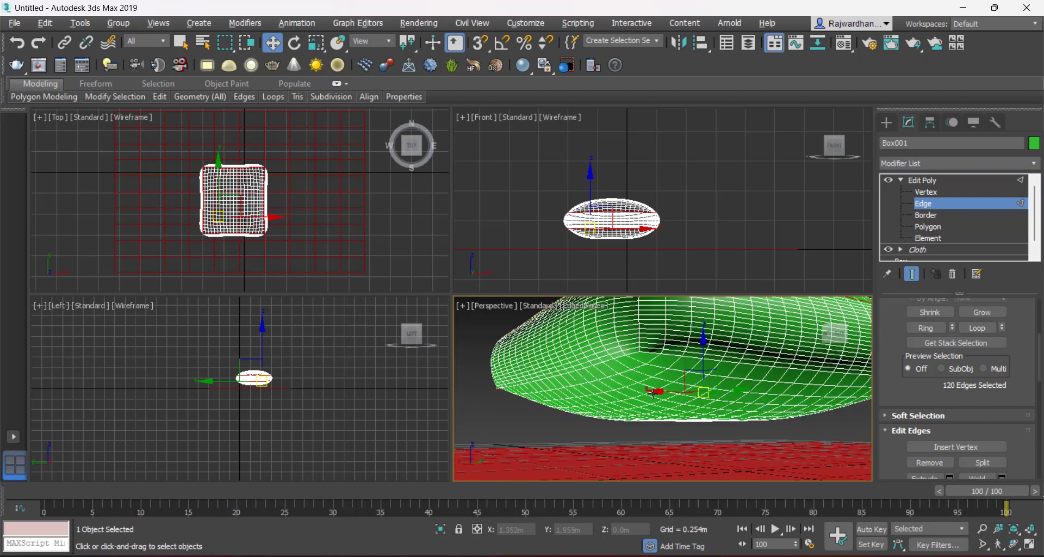
left_click(641, 363, "ctrl")
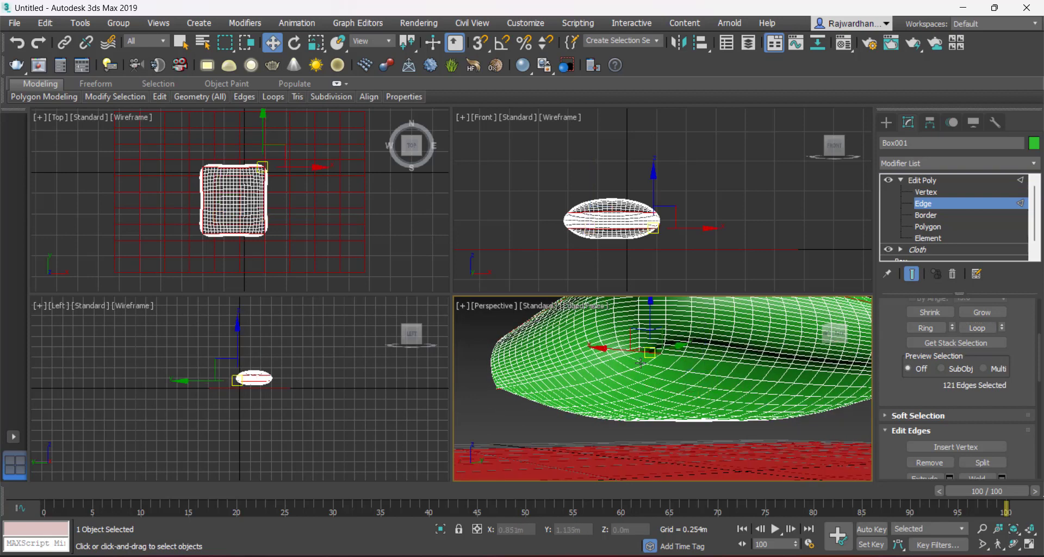
left_click(978, 327)
left_click(632, 353, "ctrl")
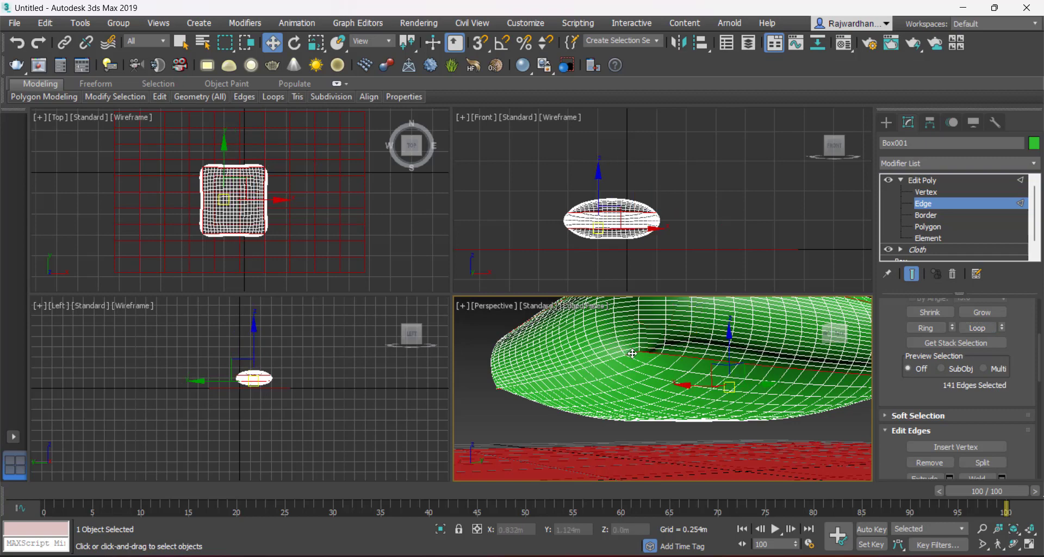
left_click(978, 328)
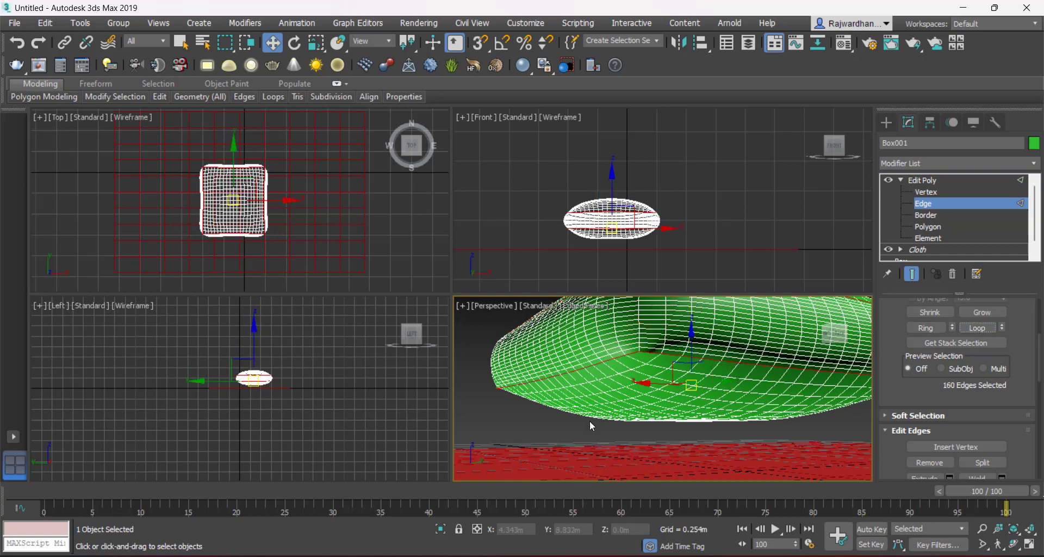
- Extrude the selected rim edge loops with a width of 0.007 m and a height of 0.021 m to form piping
mouse_move(592, 427)
middle_mouse_down("alt")
mouse_move(624, 432)
mouse_move(620, 408)
mouse_move(577, 393)
mouse_move(604, 412)
middle_mouse_up("alt")
scroll(577, 391, "down", 5)
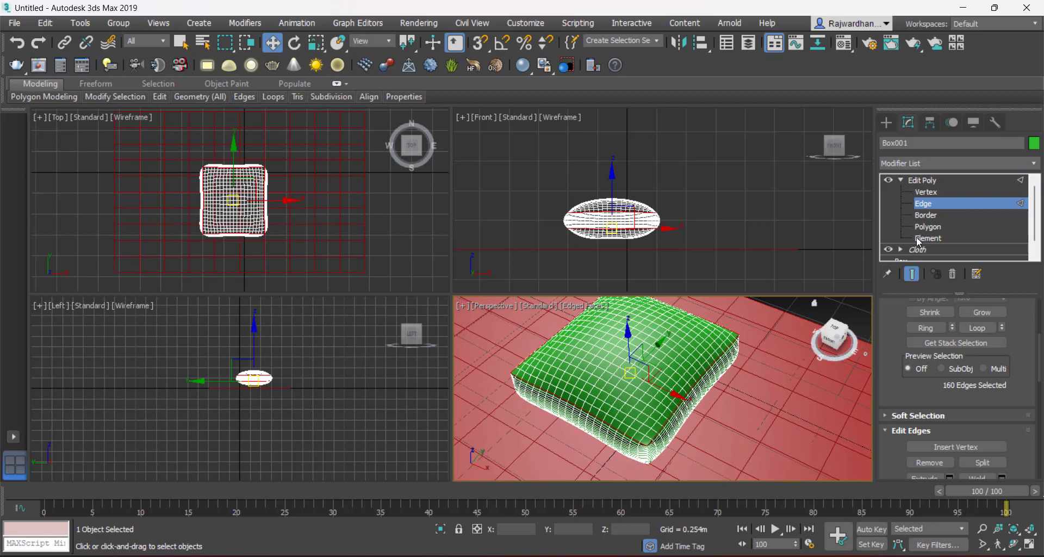
scroll(895, 382, "down", 5)
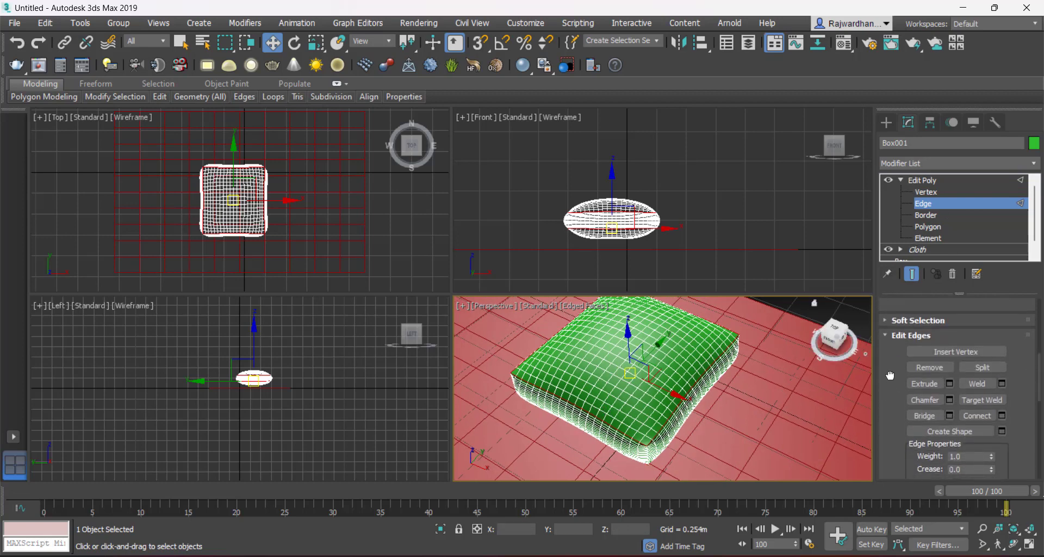
scroll(890, 376, "down", 1)
left_click(949, 370)
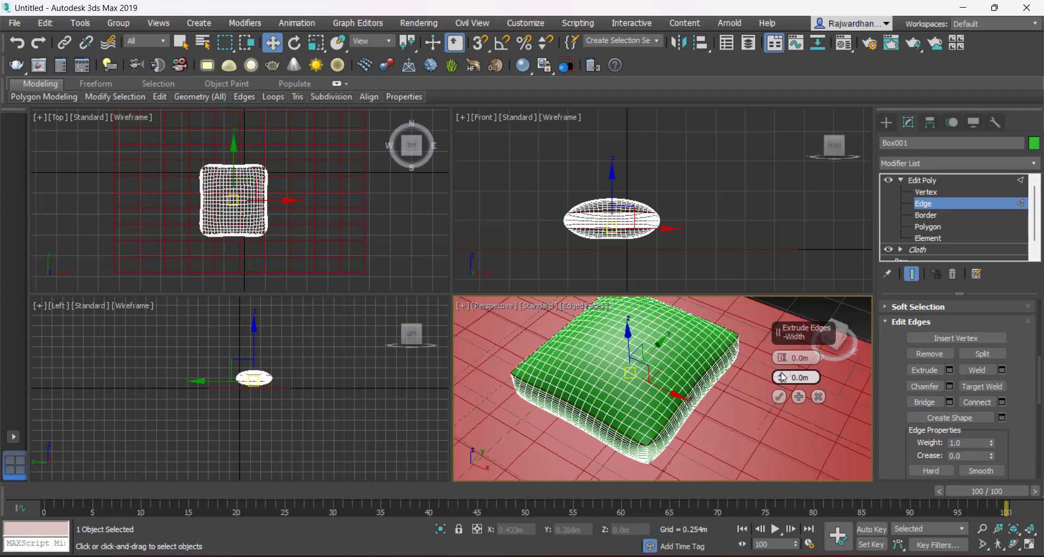
left_click_drag(783, 377, 783, 372)
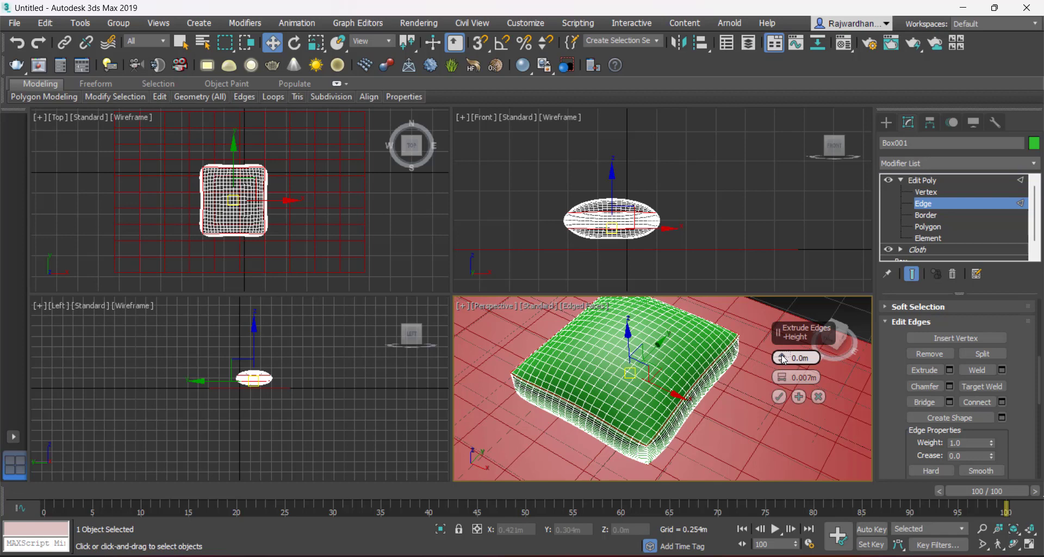
left_click_drag(784, 359, 782, 353)
right_click(782, 354)
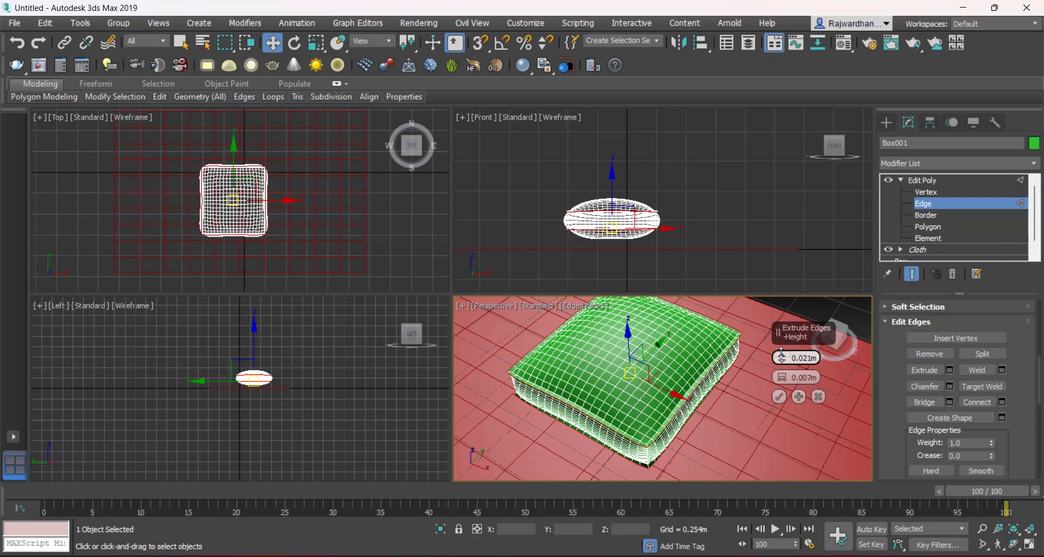
left_click(779, 398)
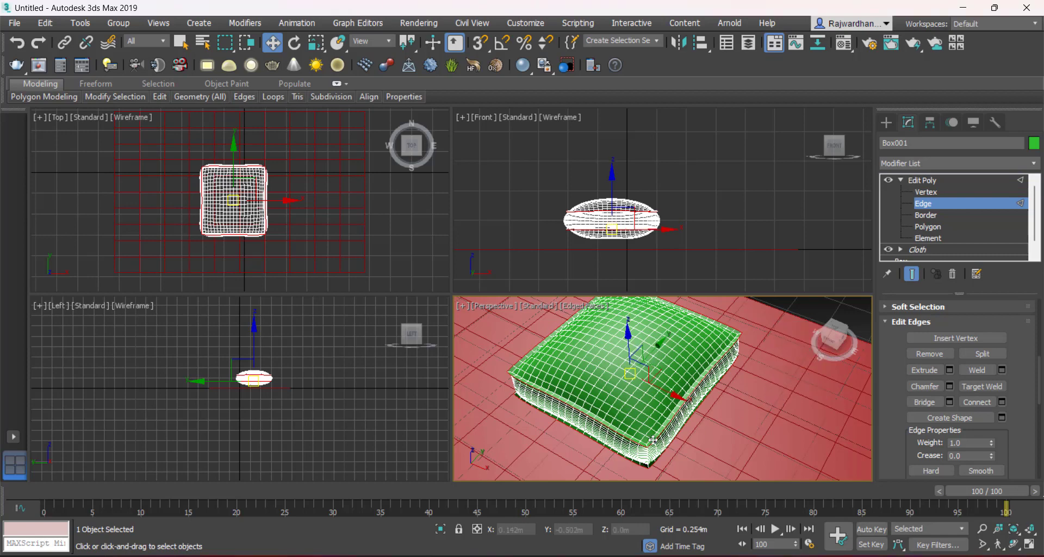
- Leave Edge sub-object mode and add a MeshSmooth modifier on top of the cushion's Edit Poly
left_click(918, 208)
middle_click_drag(642, 392, 729, 385, "alt")
left_click(911, 163)
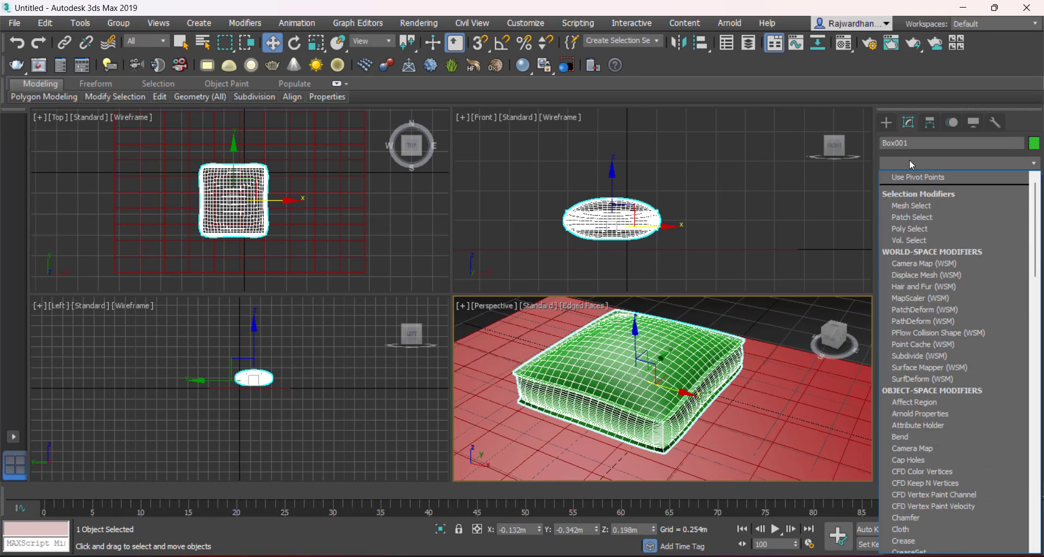
scroll(921, 328, "down", 7)
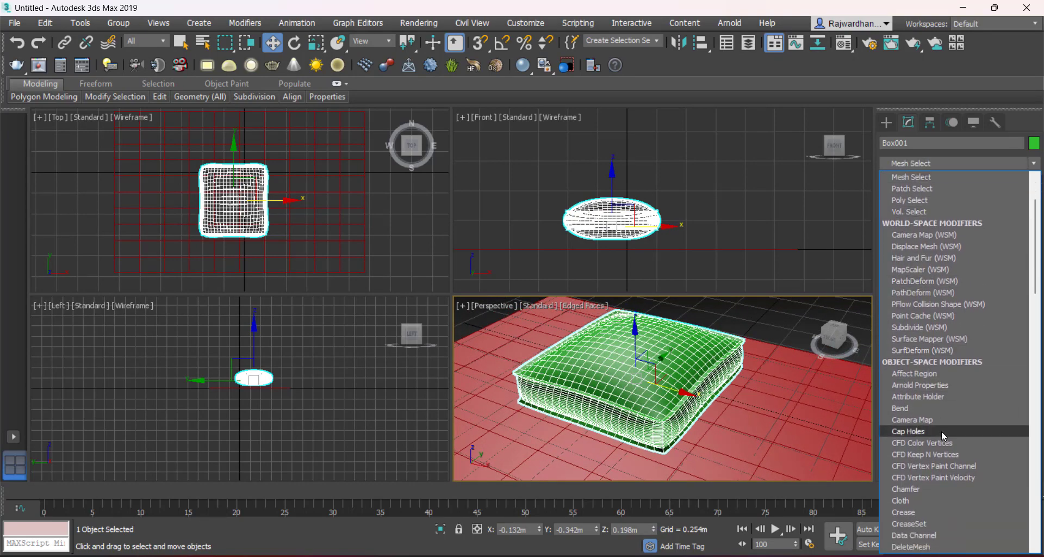
scroll(918, 413, "down", 3)
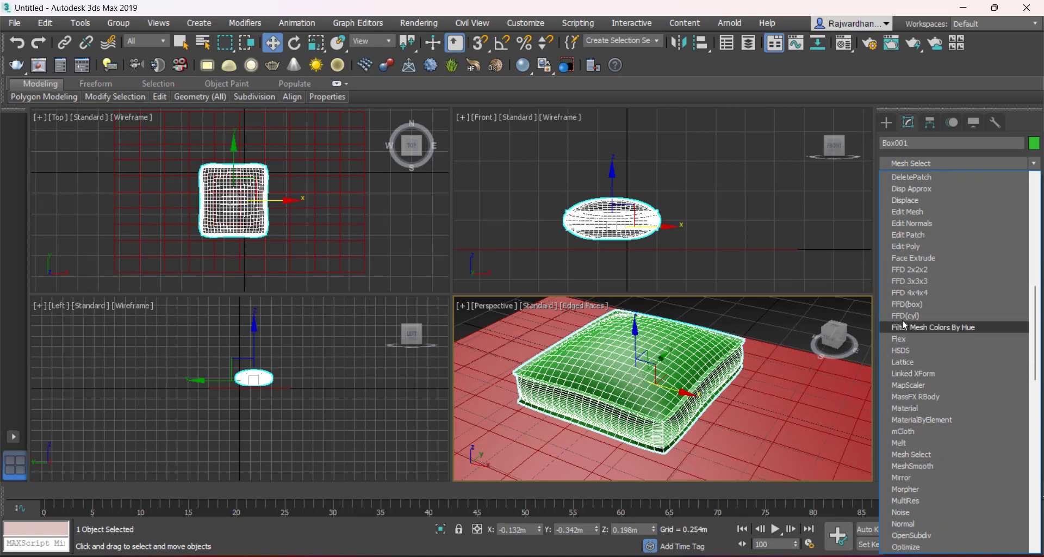
scroll(902, 318, "down", 1)
scroll(902, 319, "down", 4)
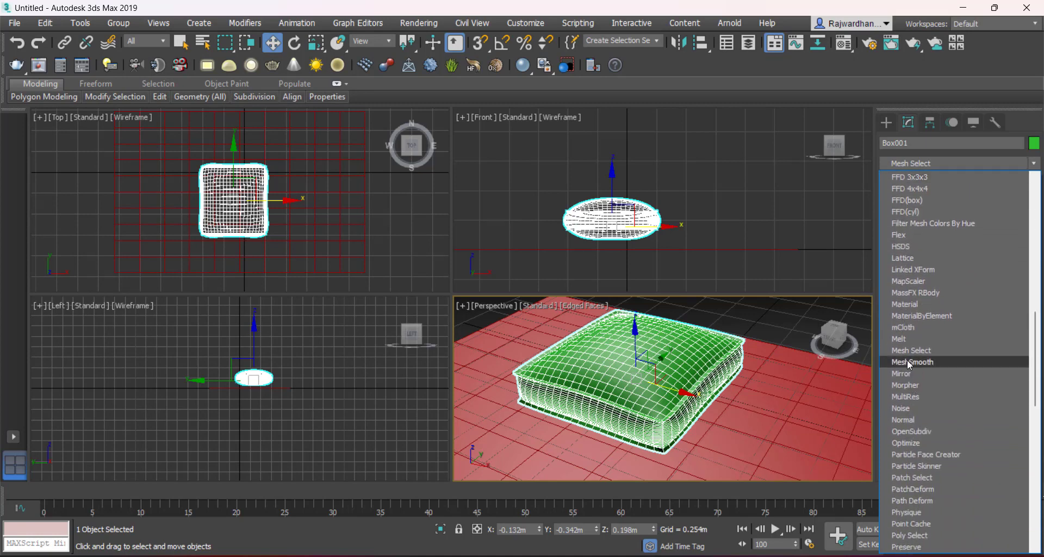
left_click(907, 362)
- Set the MeshSmooth smoothness to 0.972 and deselect the cushion to inspect its smoothed surface
scroll(907, 290, "down", 3)
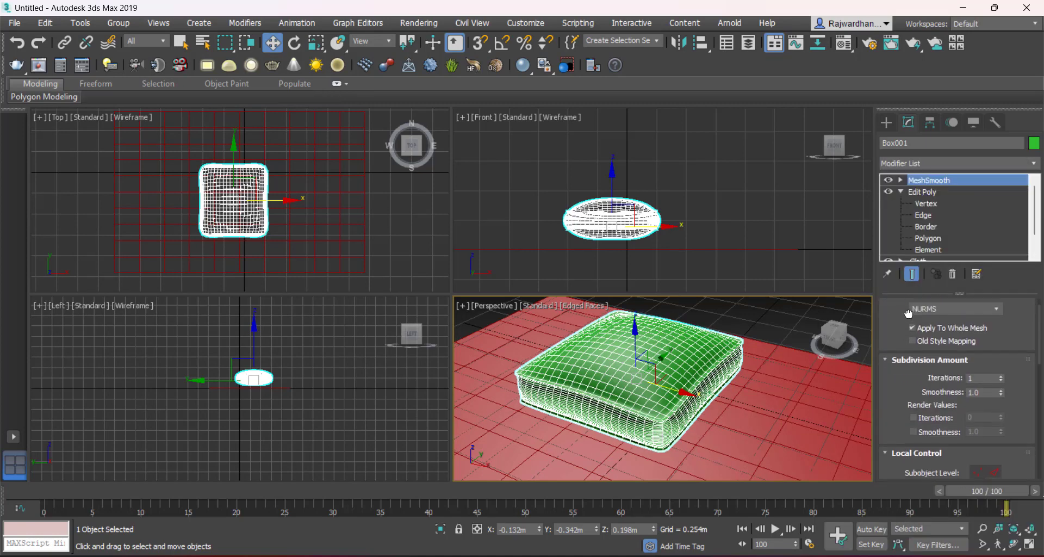
scroll(909, 392, "up", 2)
scroll(904, 479, "down", 2)
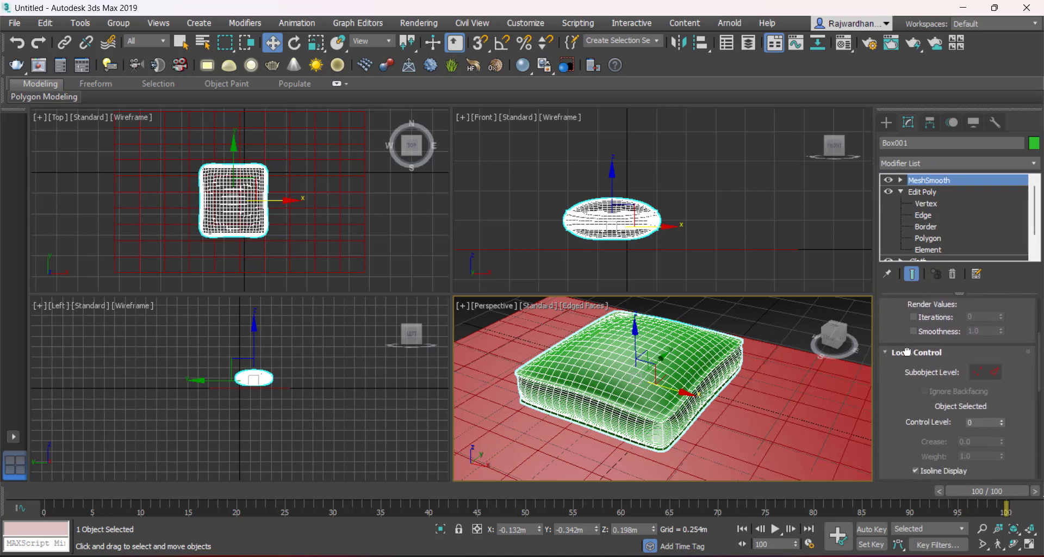
scroll(911, 479, "up", 2)
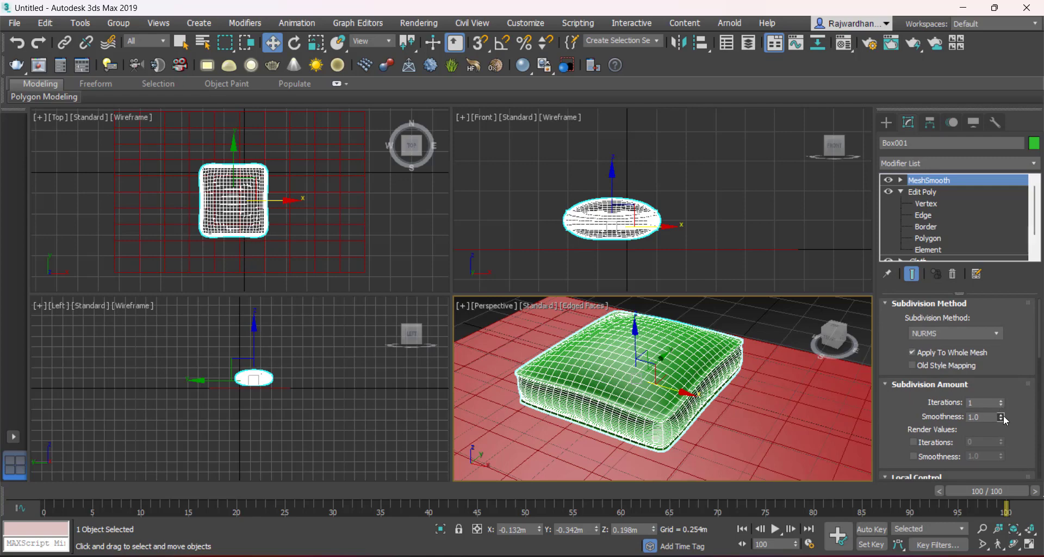
left_click_drag(1004, 416, 1006, 424)
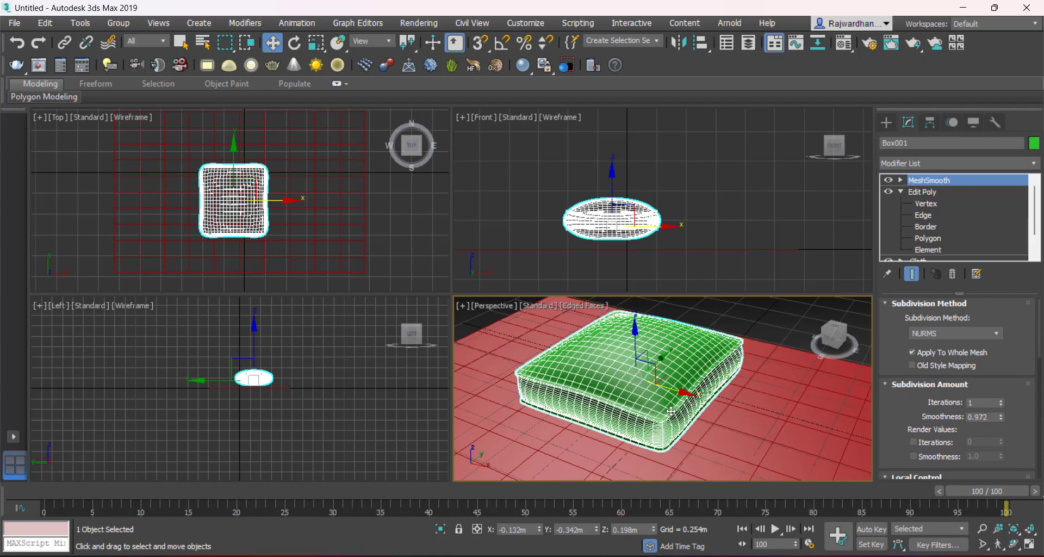
mouse_move(668, 410)
middle_mouse_down("alt")
mouse_move(667, 338)
mouse_move(681, 410)
middle_mouse_up("alt")
left_click(762, 313)
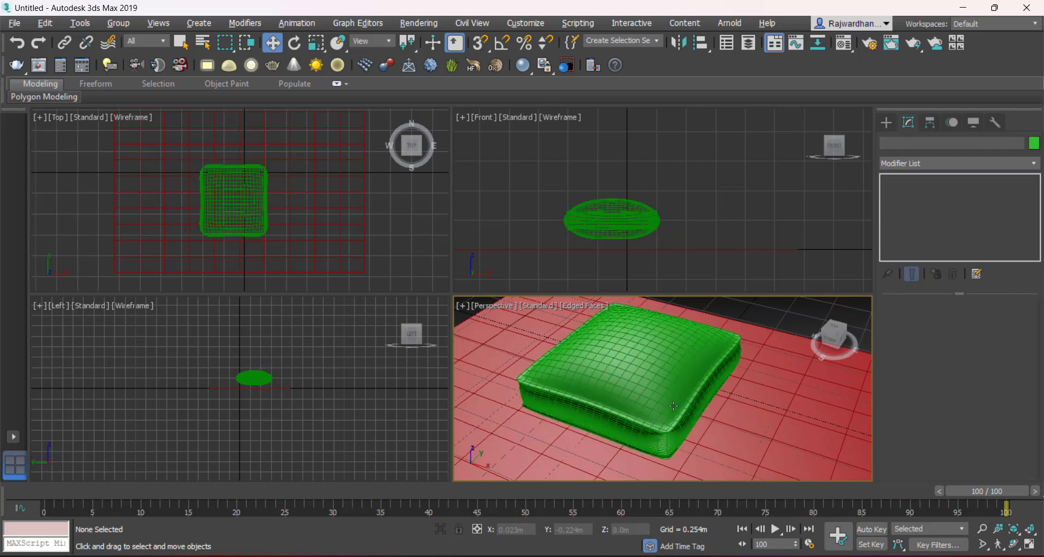
- Turn off edged faces in the Perspective view and inspect the cushion's smoothed corners and piping
middle_click_drag(740, 446, 725, 459)
scroll(663, 381, "up", 4)
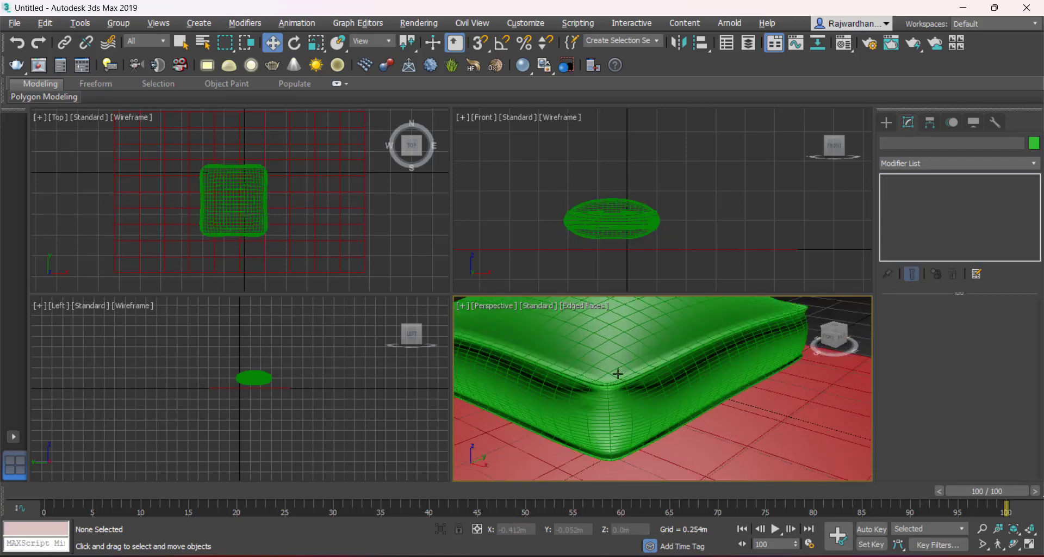
middle_click_drag(593, 345, 567, 331, "alt")
left_click(586, 305)
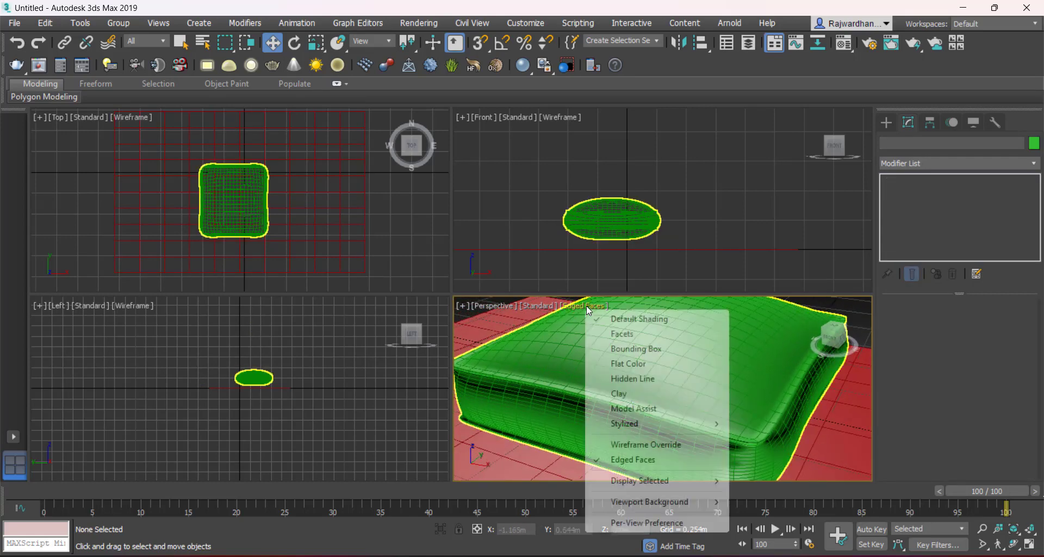
left_click(623, 459)
mouse_move(661, 413)
middle_mouse_down("alt")
mouse_move(718, 384)
mouse_move(648, 406)
mouse_move(646, 428)
mouse_move(655, 386)
mouse_move(665, 419)
middle_mouse_up("alt")
scroll(712, 386, "down", 5)
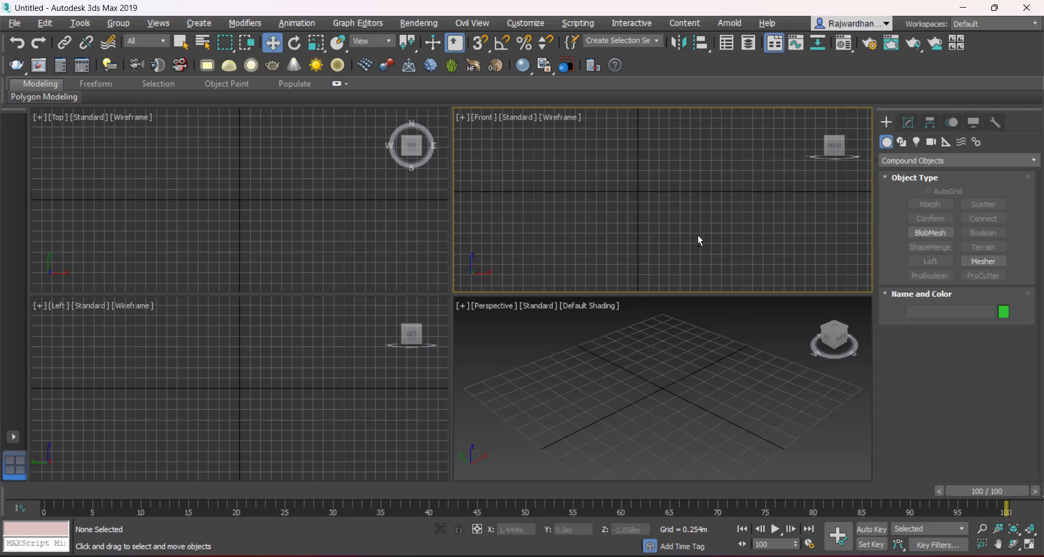
- Draw an open five-point Line profile of a goblet in the Front view, with slanted bowl, vertical stem, flared foot and flat base
key("alt+w")
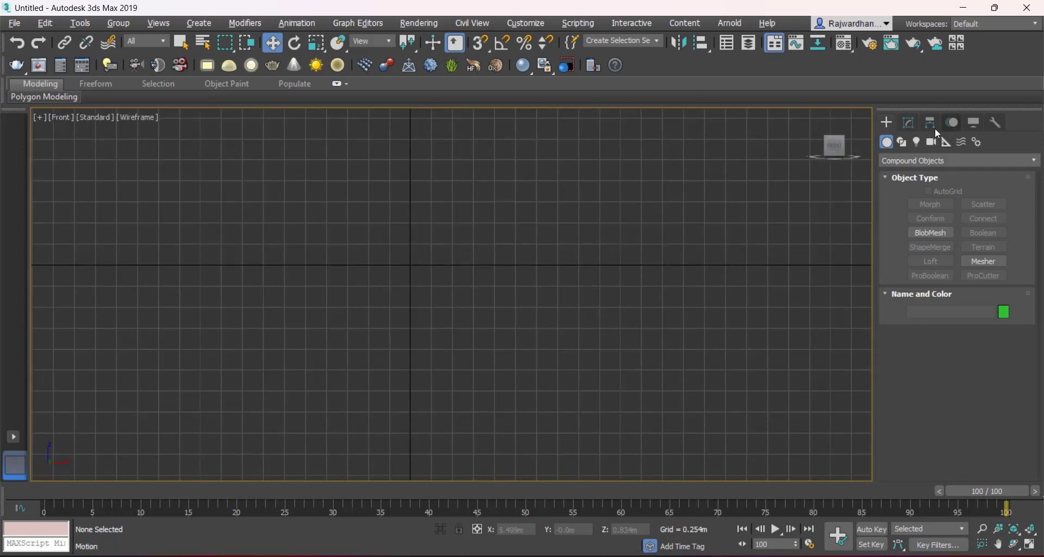
left_click(902, 142)
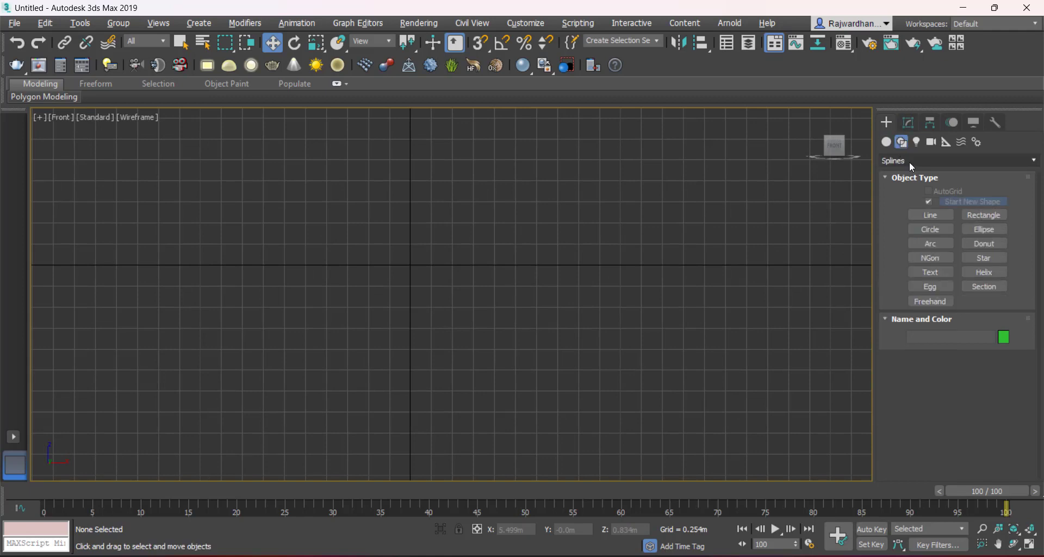
left_click(920, 214)
middle_click_drag(500, 163, 471, 257)
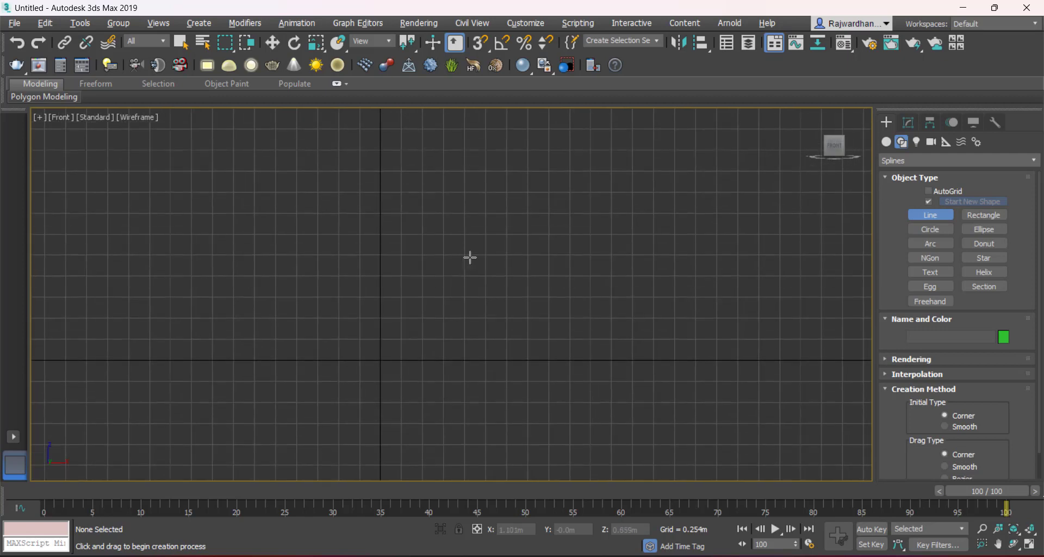
left_click(444, 171)
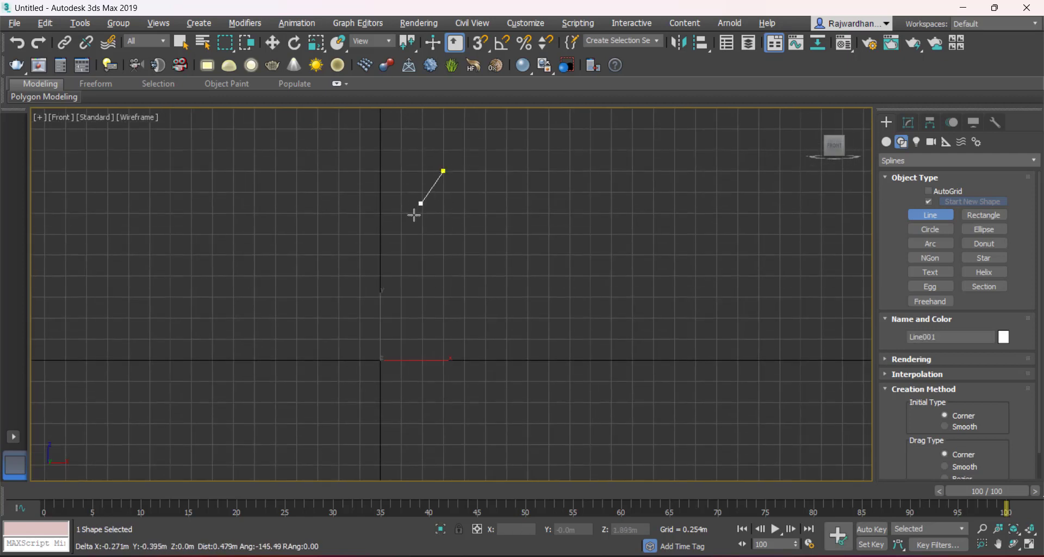
left_click(389, 237)
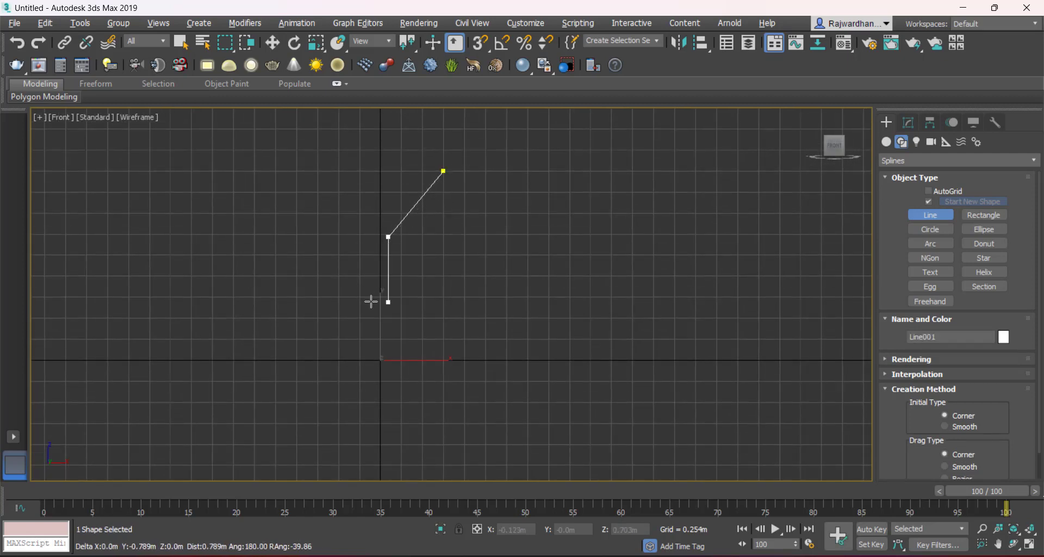
left_click(386, 342)
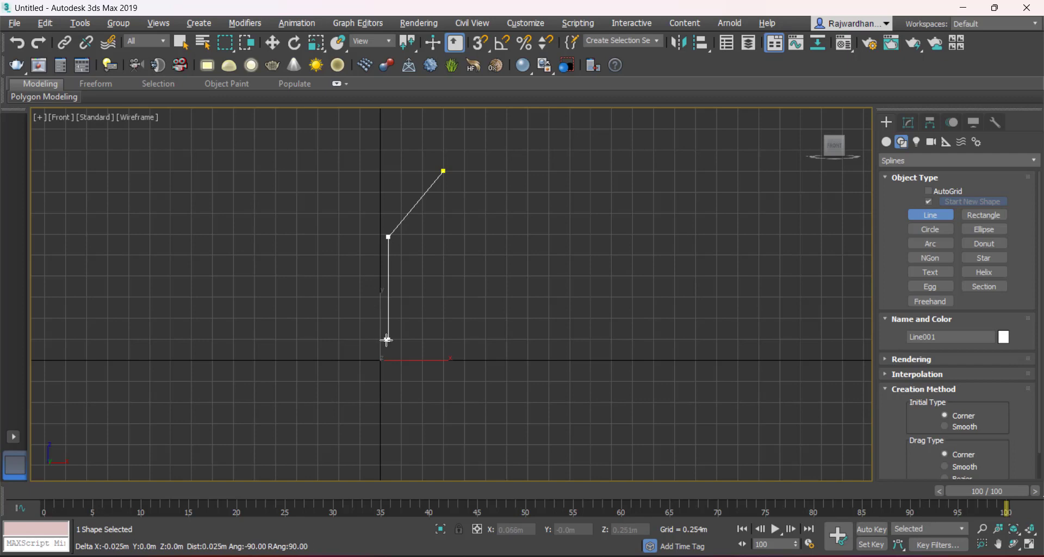
scroll(405, 365, "up", 5)
right_click(410, 353)
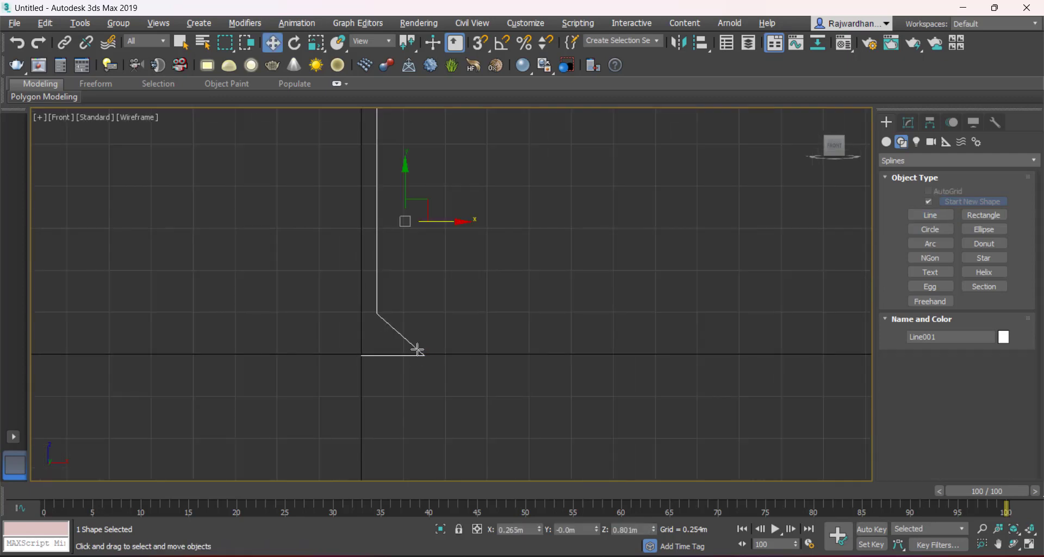
scroll(417, 350, "down", 3)
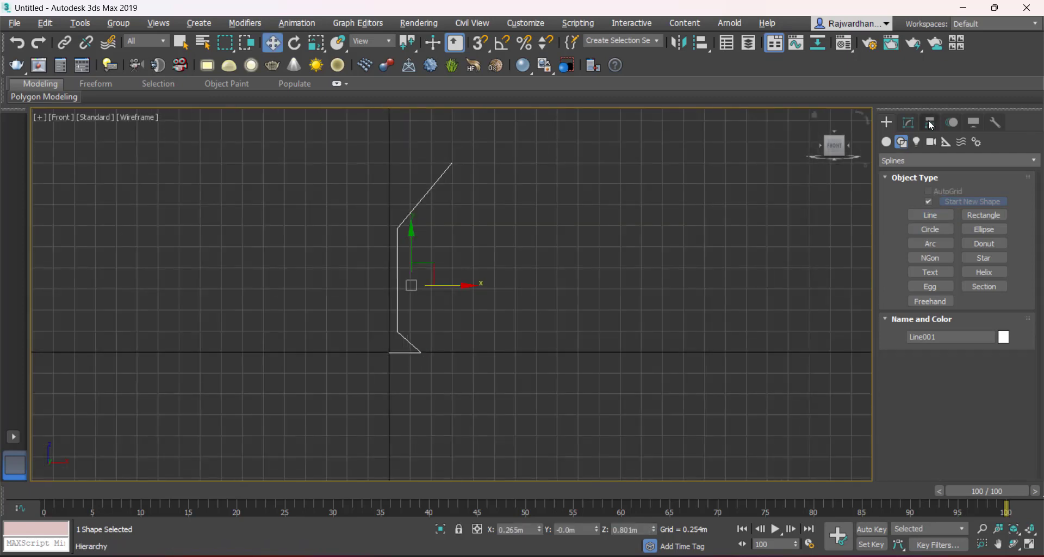
- Fillet the profile's vertex between the slanted bowl and the stem by about 0.152 m
left_click(908, 123)
left_click(887, 180)
left_click(914, 192)
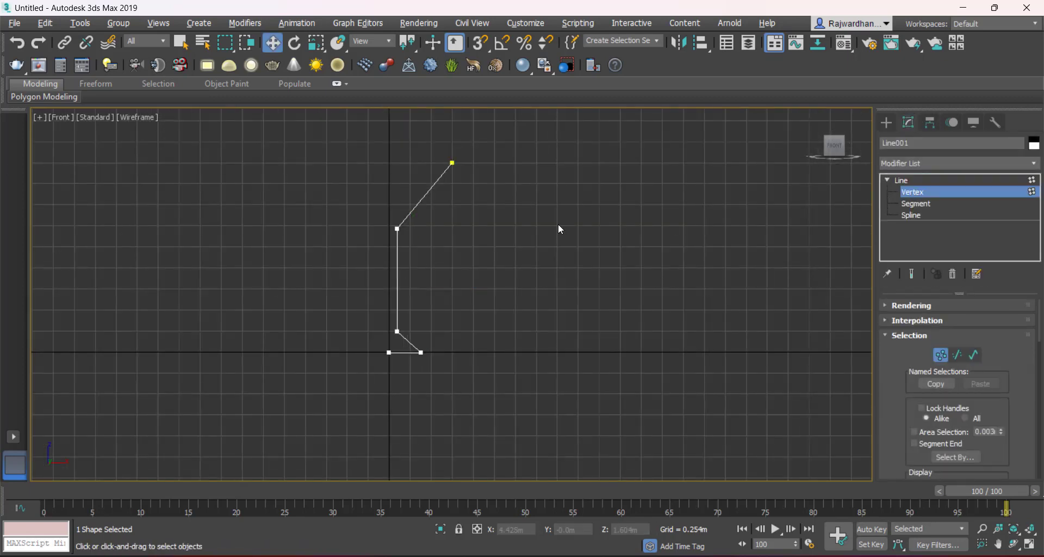
left_click_drag(427, 257, 427, 258)
scroll(898, 412, "down", 6)
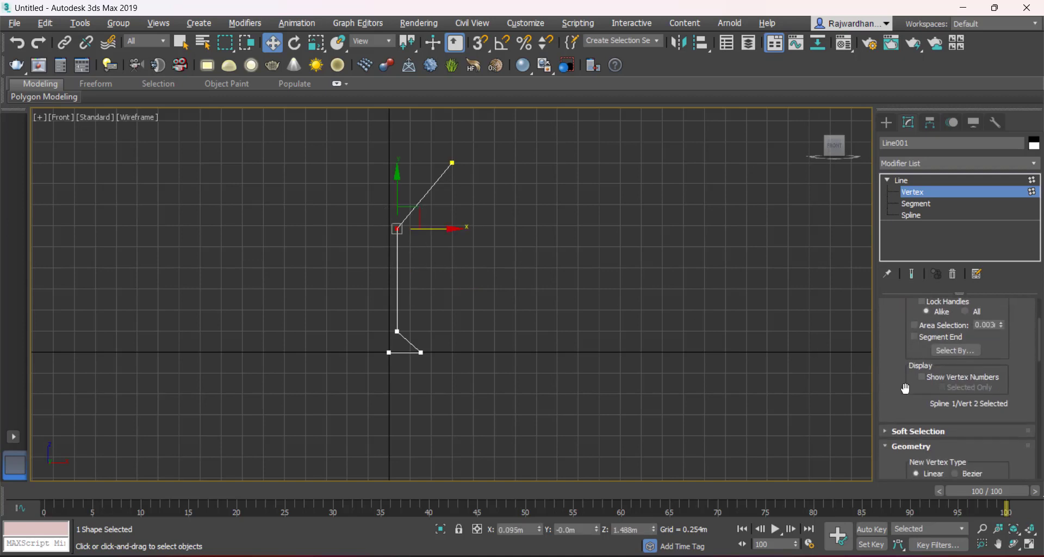
scroll(897, 368, "down", 8)
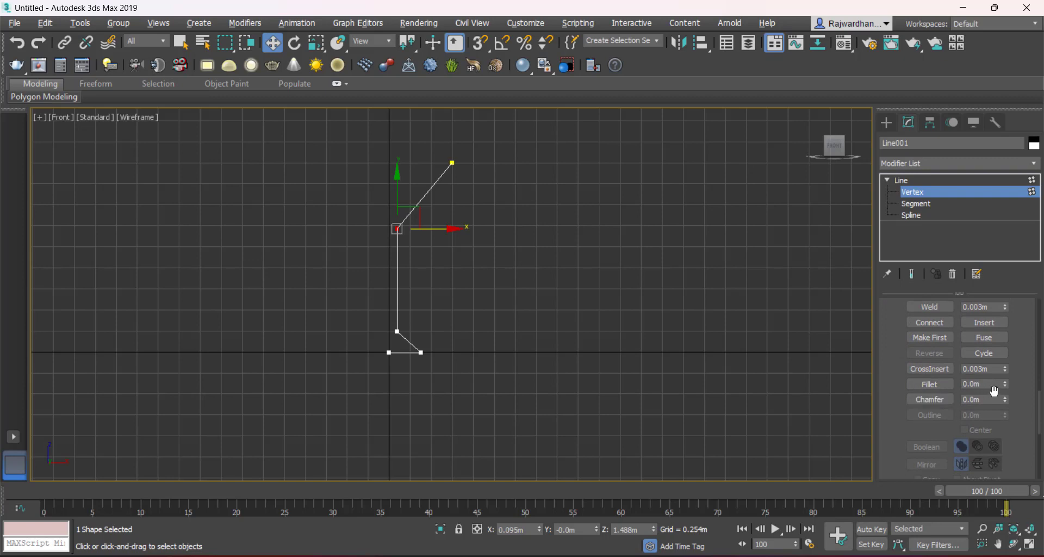
left_click(1005, 383)
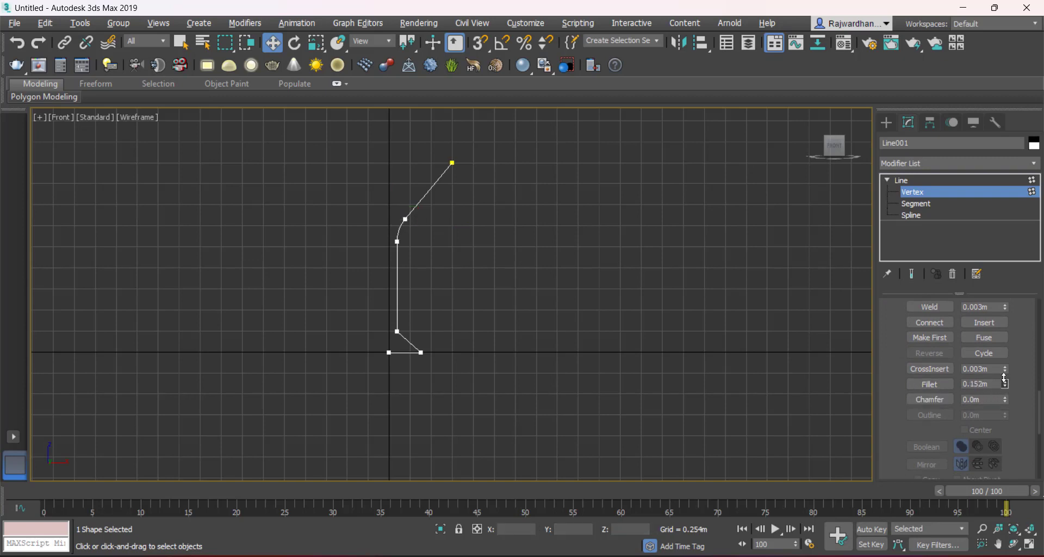
left_click_drag(1000, 377, 1000, 376)
- Fillet the foot's outer corner and the vertex at the stem's lower end, and leave Vertex sub-object mode
left_click_drag(447, 370, 448, 372)
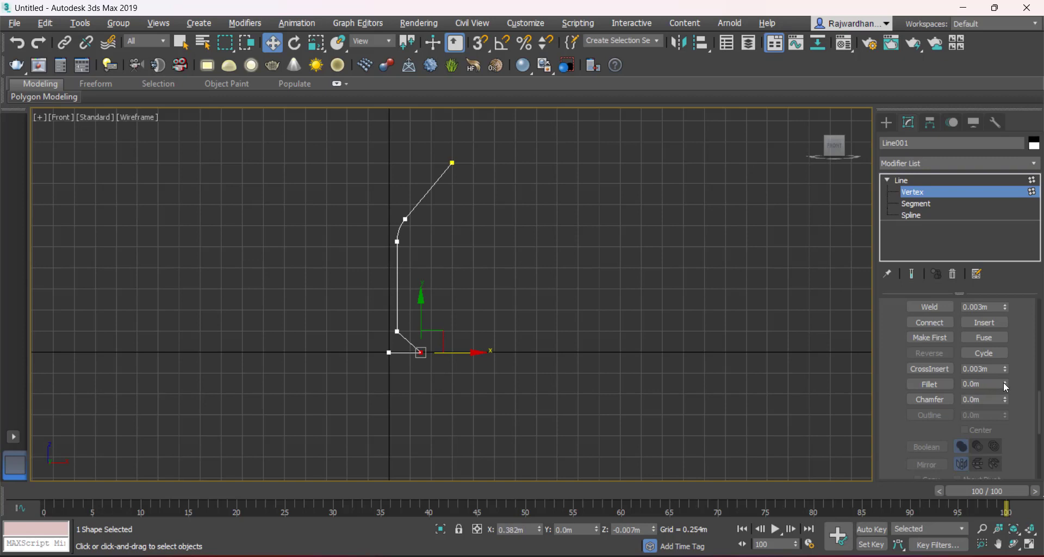
left_click_drag(1004, 383, 1006, 383)
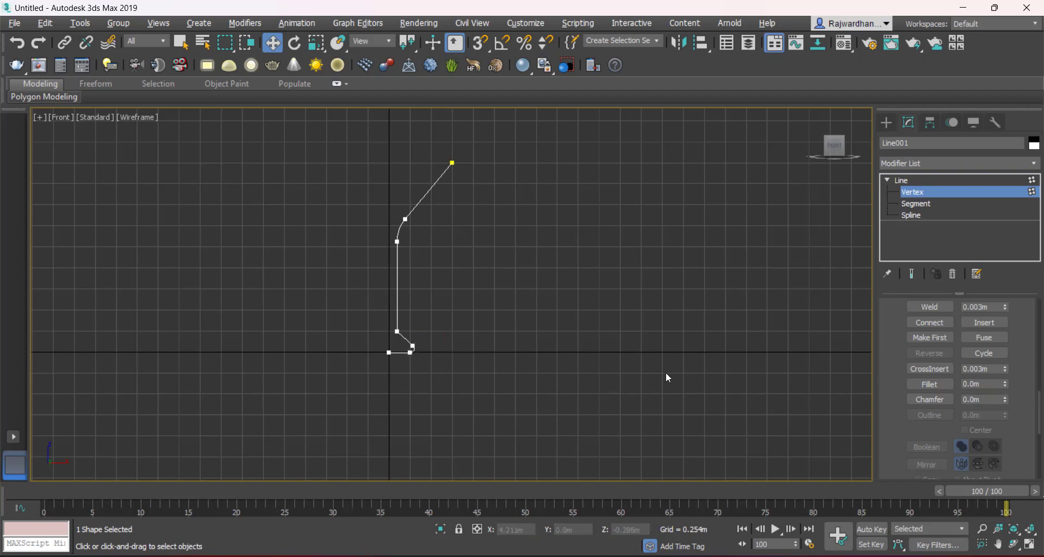
scroll(396, 341, "up", 5)
left_click_drag(383, 302, 430, 332)
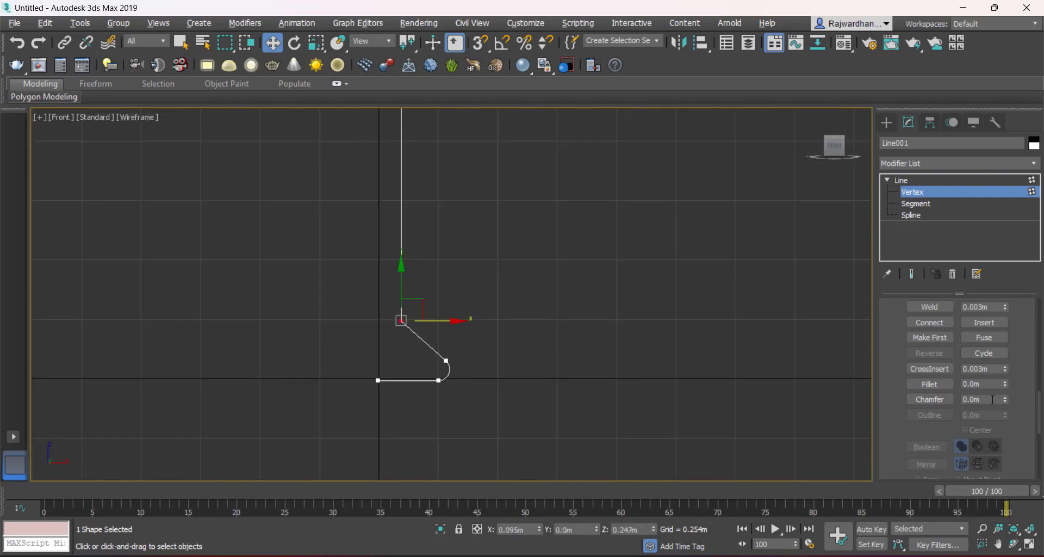
left_click_drag(1006, 381, 1006, 378)
middle_click_drag(583, 329, 582, 357)
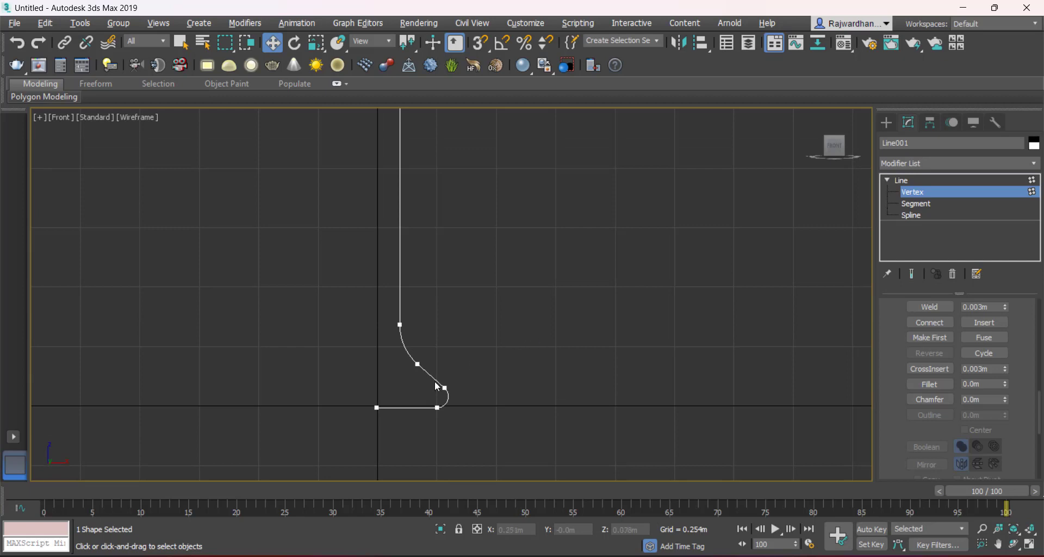
scroll(437, 387, "down", 4)
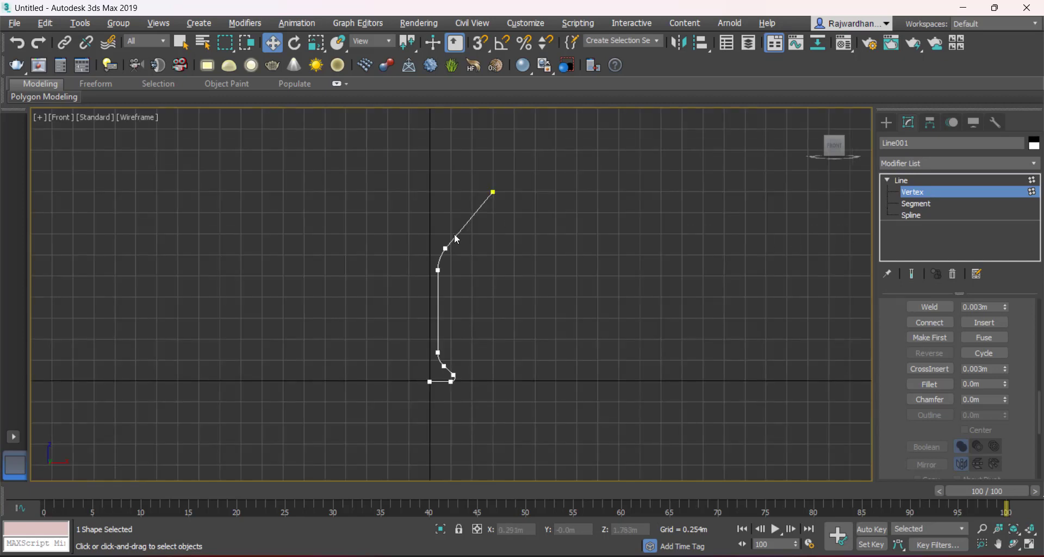
middle_click_drag(457, 239, 474, 219)
left_click(913, 194)
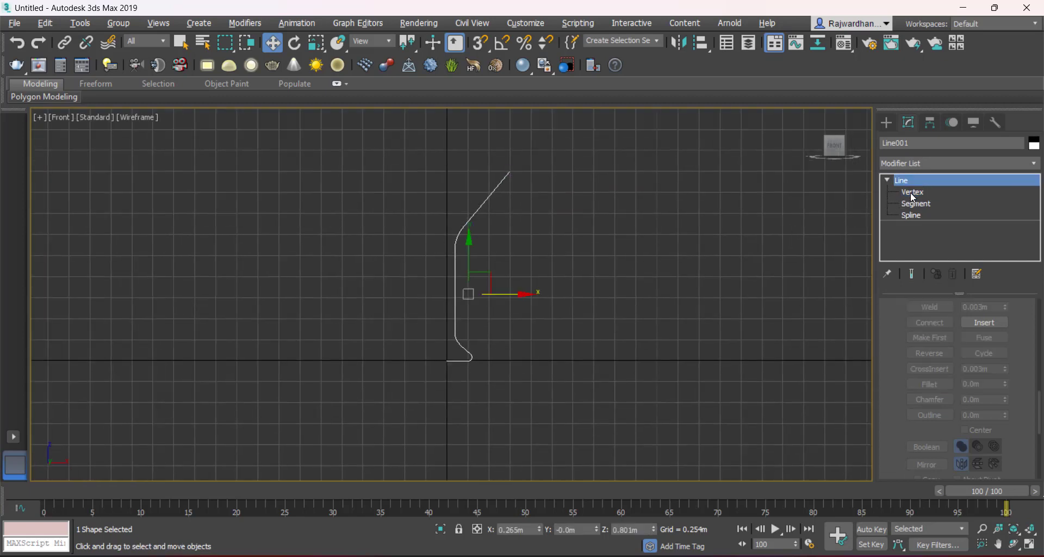
- Add a Lathe modifier to the profile and view the revolved shape in the Perspective view
left_click(935, 161)
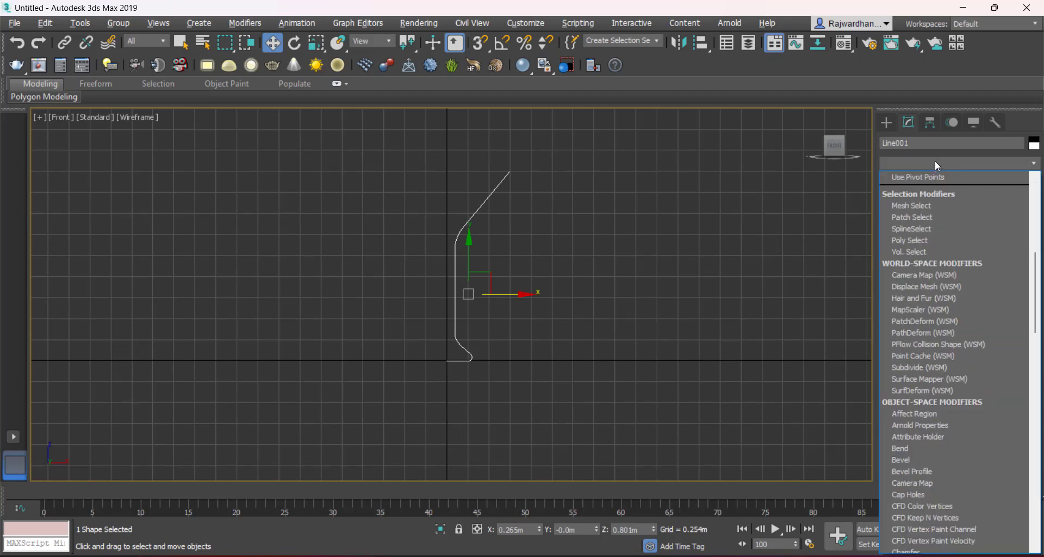
type("l")
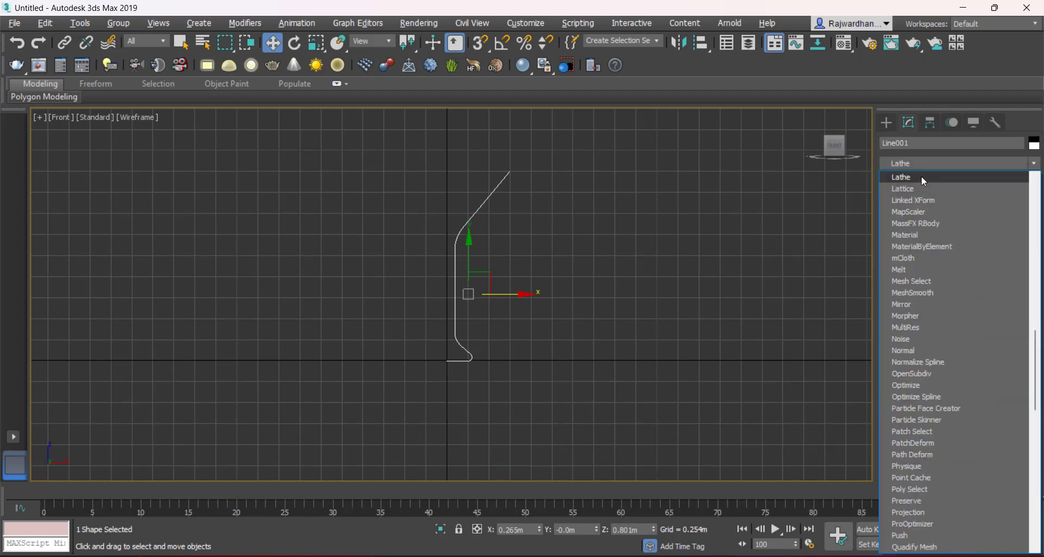
left_click(922, 175)
key("alt+w")
right_click(508, 391)
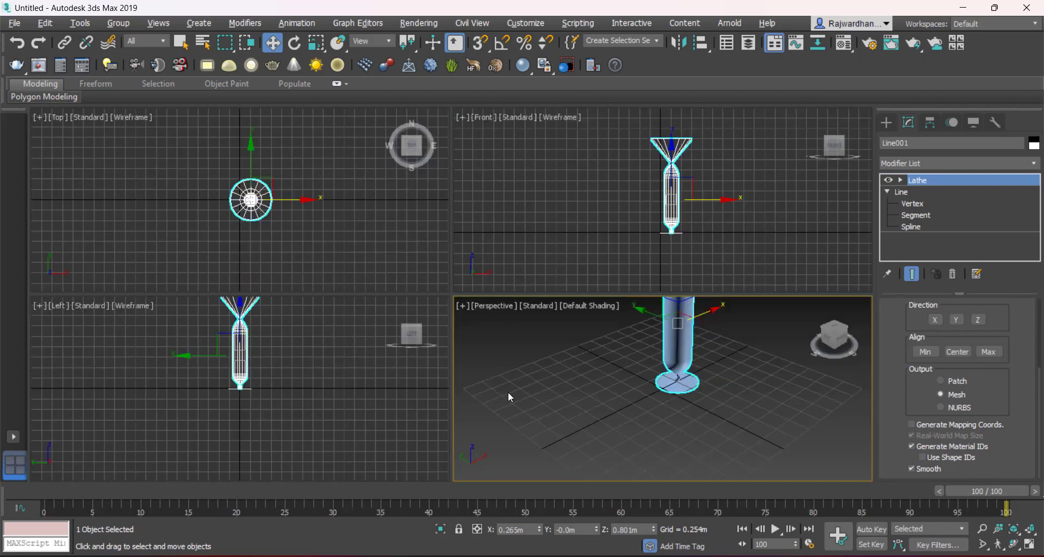
scroll(566, 393, "down", 3)
middle_click_drag(631, 386, 641, 402)
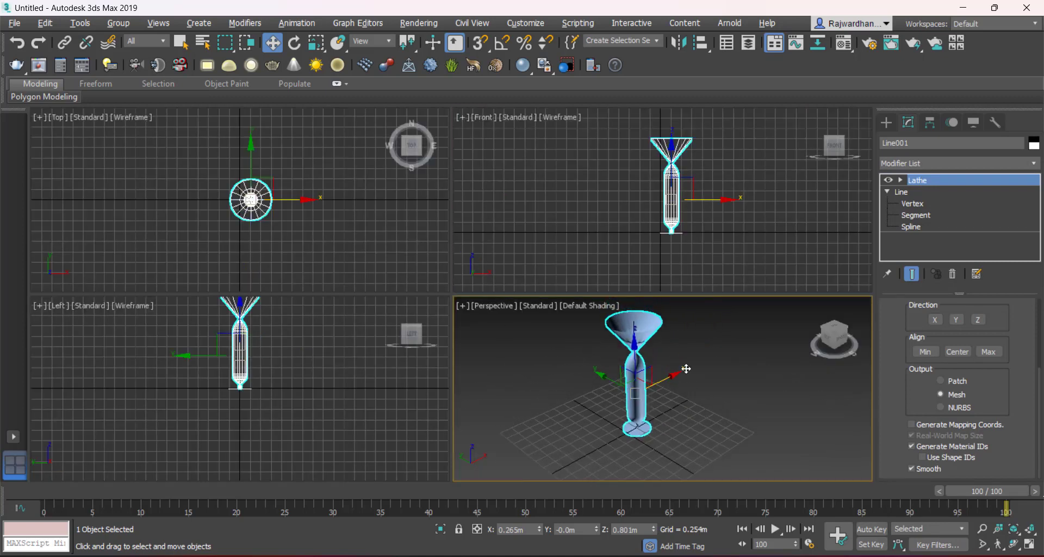
scroll(920, 354, "up", 2)
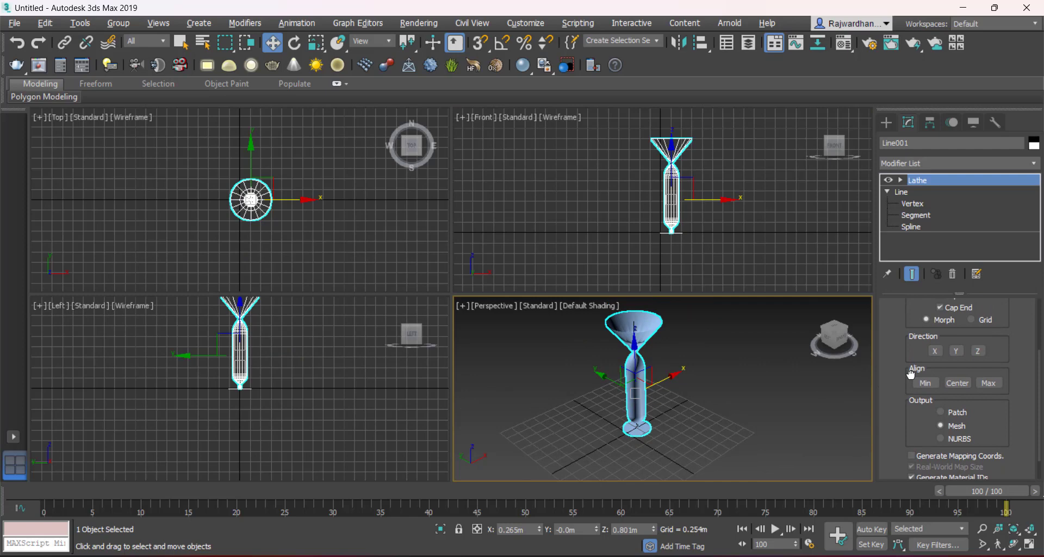
- Try the Lathe direction along Z and X, and return it to Y
left_click(980, 351)
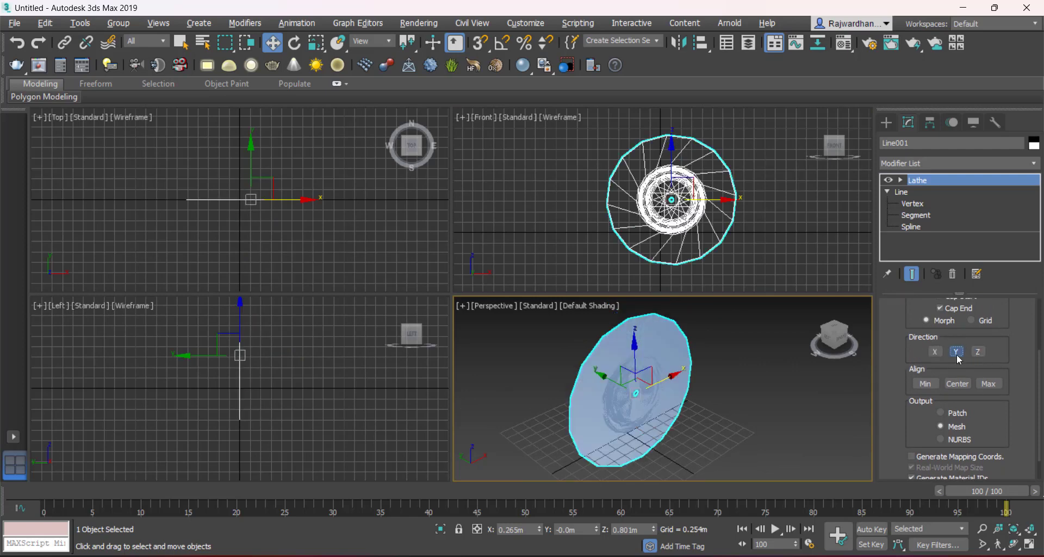
left_click(958, 353)
left_click(935, 352)
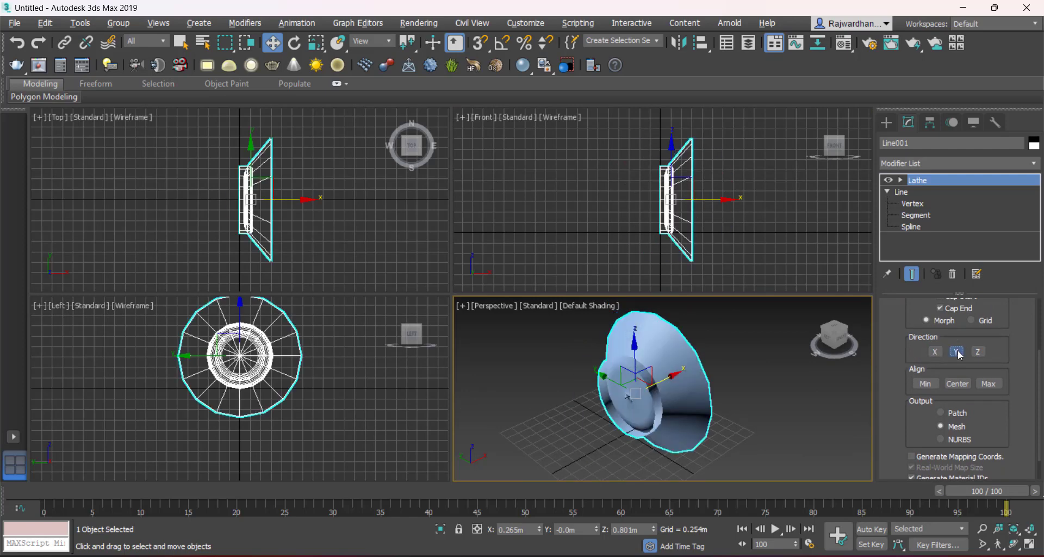
left_click(959, 353)
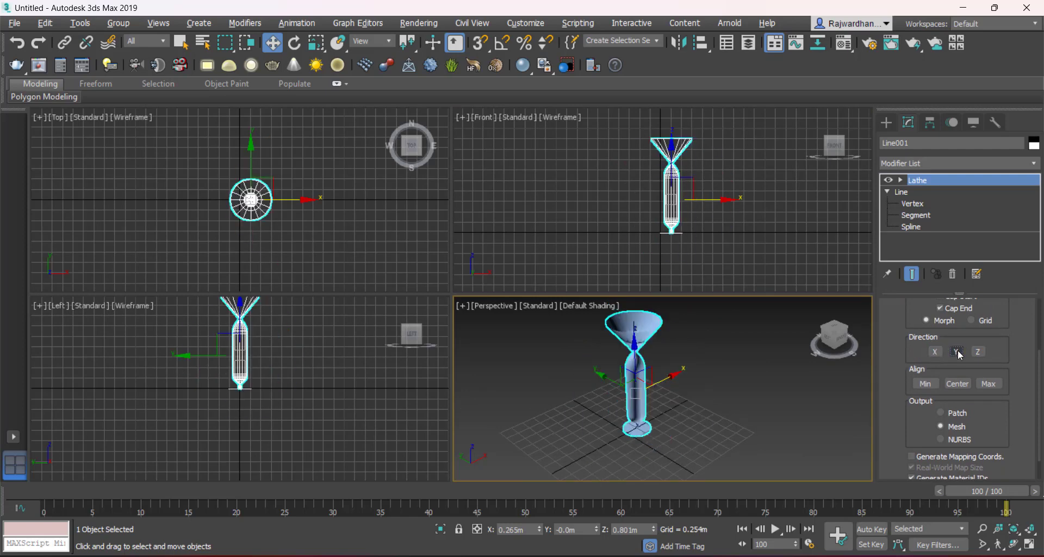
- Compare the Lathe's Center and Max alignments and set the alignment to Min
left_click(925, 384)
left_click(970, 385)
left_click(988, 383)
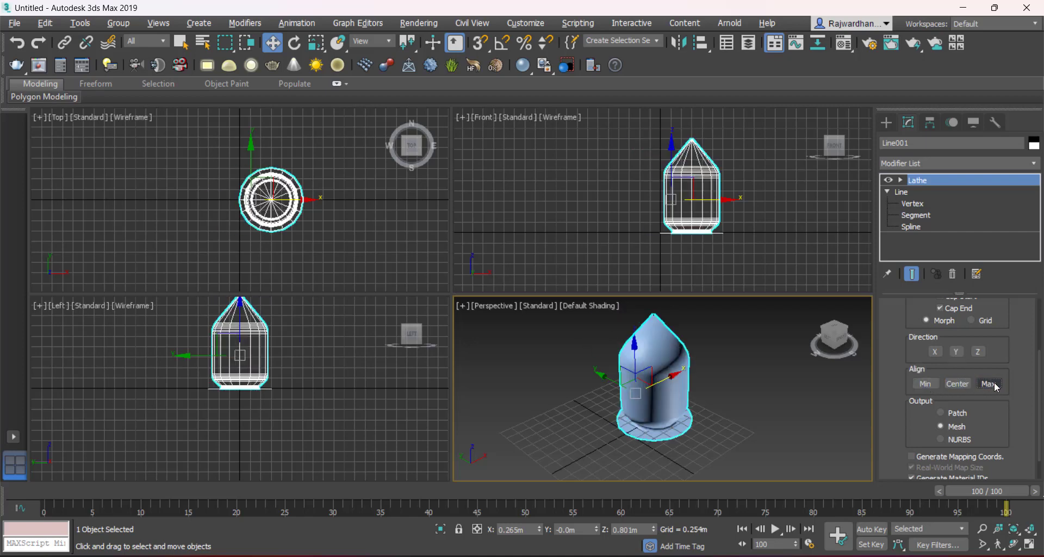
left_click(926, 383)
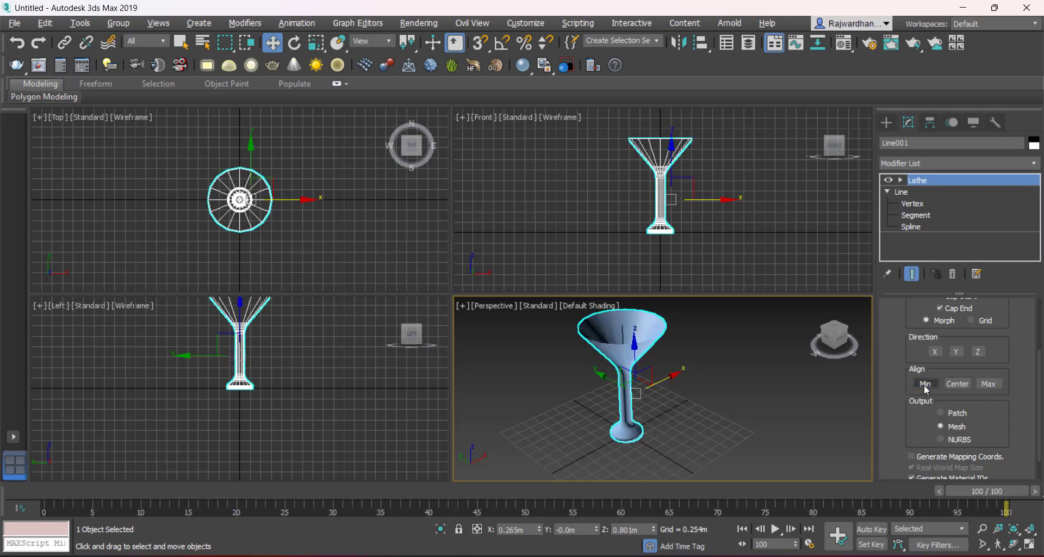
- Increase the Lathe segments to 22 and bring the whole goblet into view
scroll(1001, 359, "up", 4)
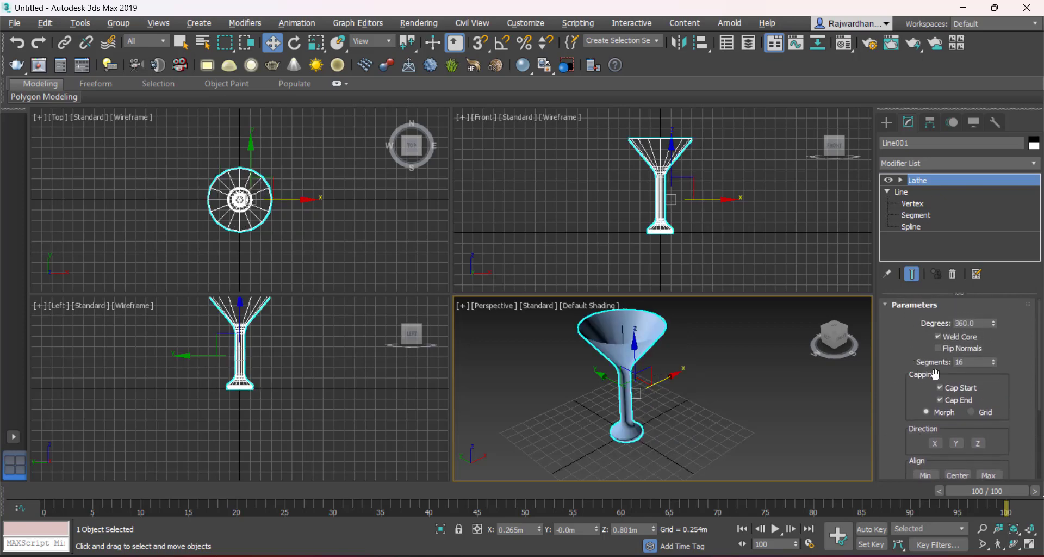
left_click(993, 360)
left_click(994, 359)
left_click(994, 360)
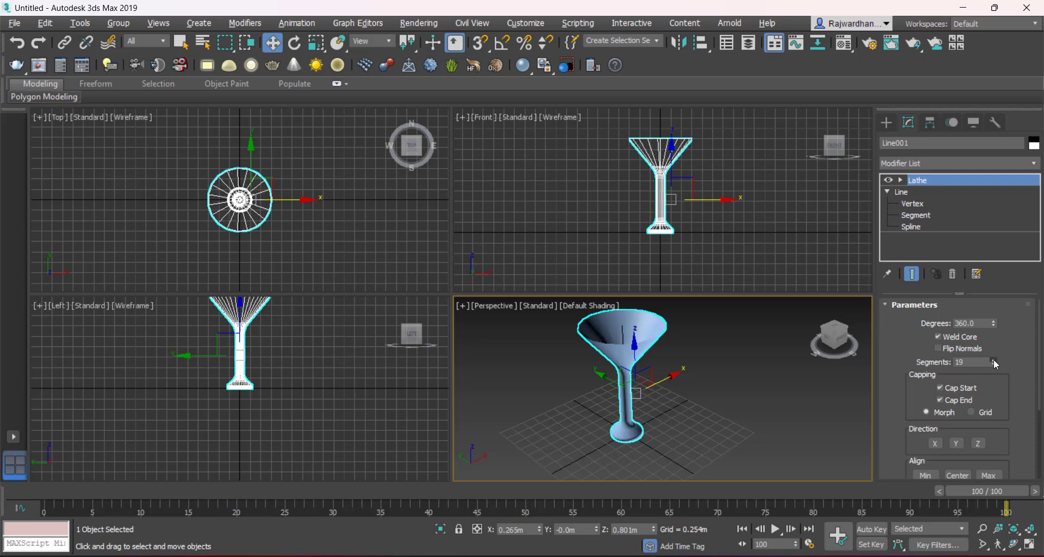
left_click(994, 360)
left_click(993, 359)
left_click(994, 360)
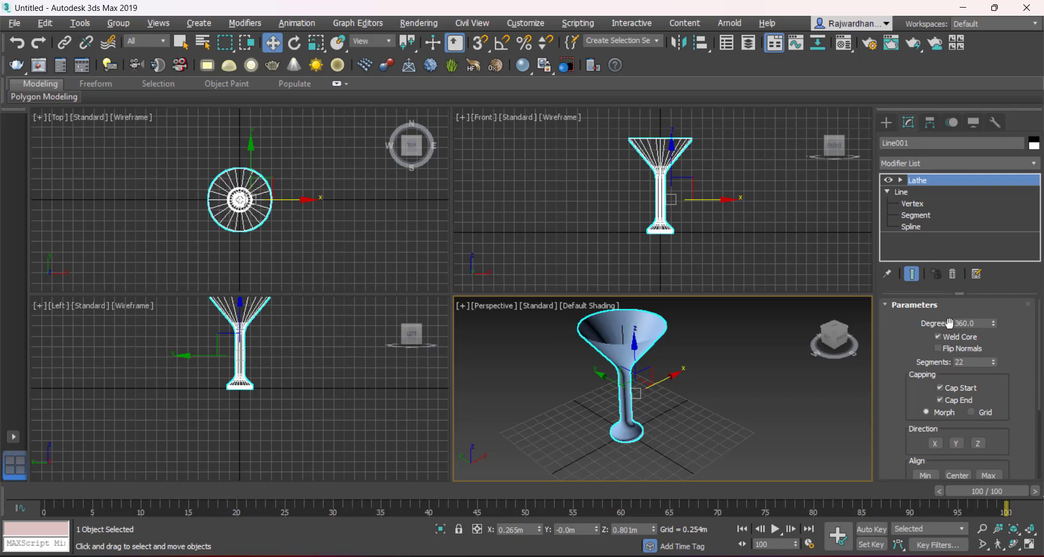
middle_click_drag(638, 373, 630, 397)
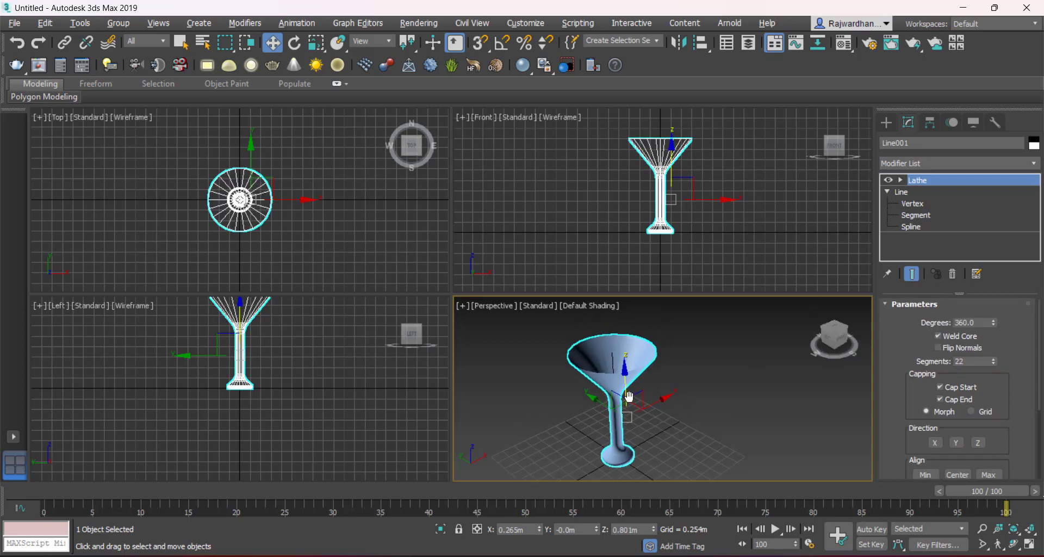
scroll(627, 415, "up", 5)
scroll(661, 401, "down", 5)
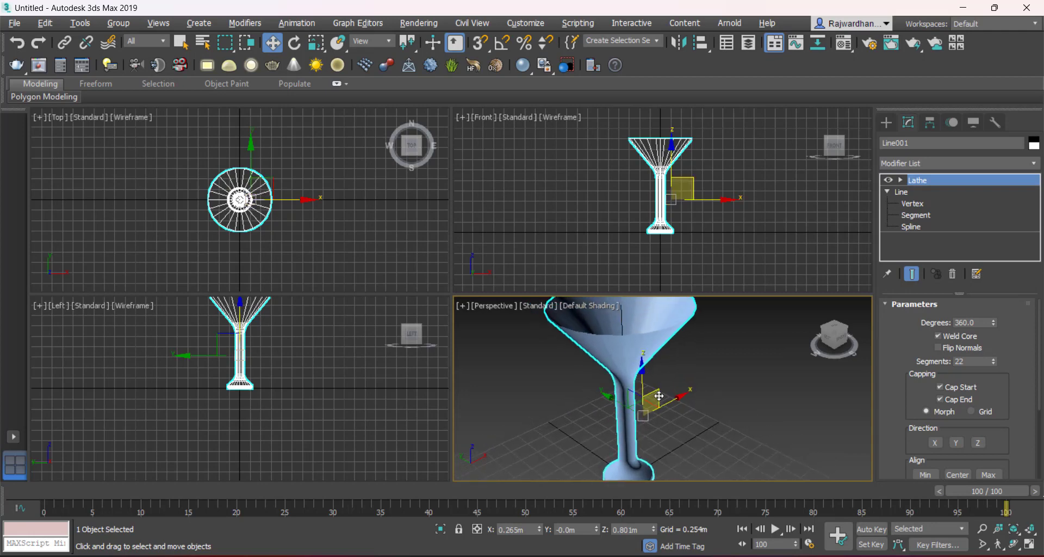
scroll(646, 242, "up", 4)
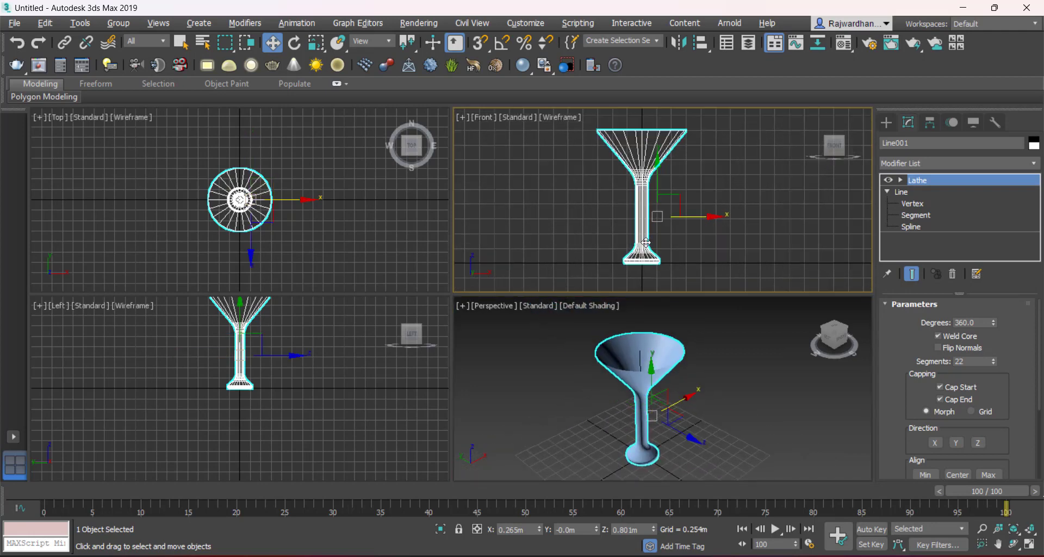
left_click(909, 209)
middle_click_drag(680, 194, 659, 187)
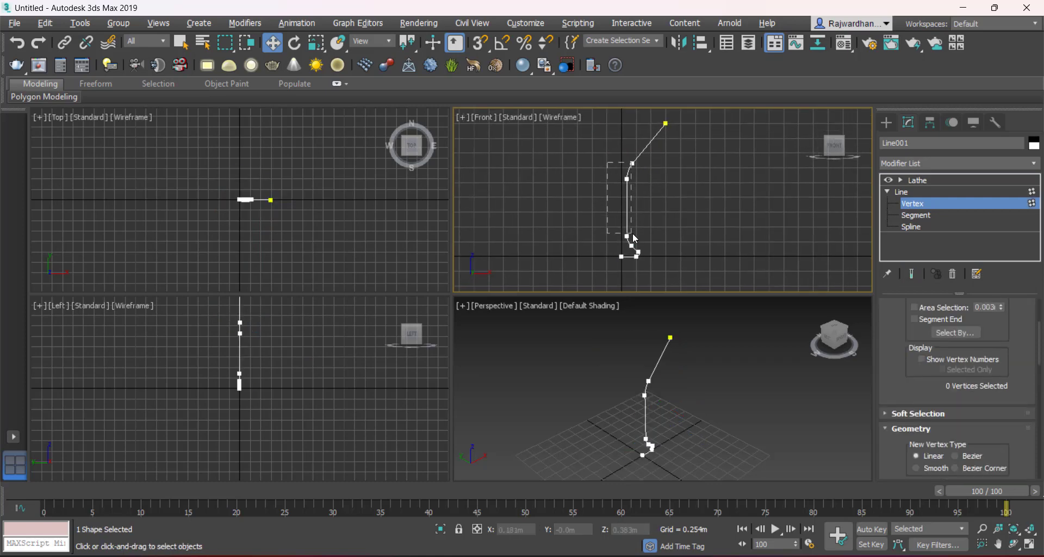
left_click_drag(635, 238, 637, 248)
left_click(656, 223)
- Slim the goblet by shifting the line's bowl and stem segments slightly toward the lathe axis along X, and return to the Lathe level
left_click(914, 217)
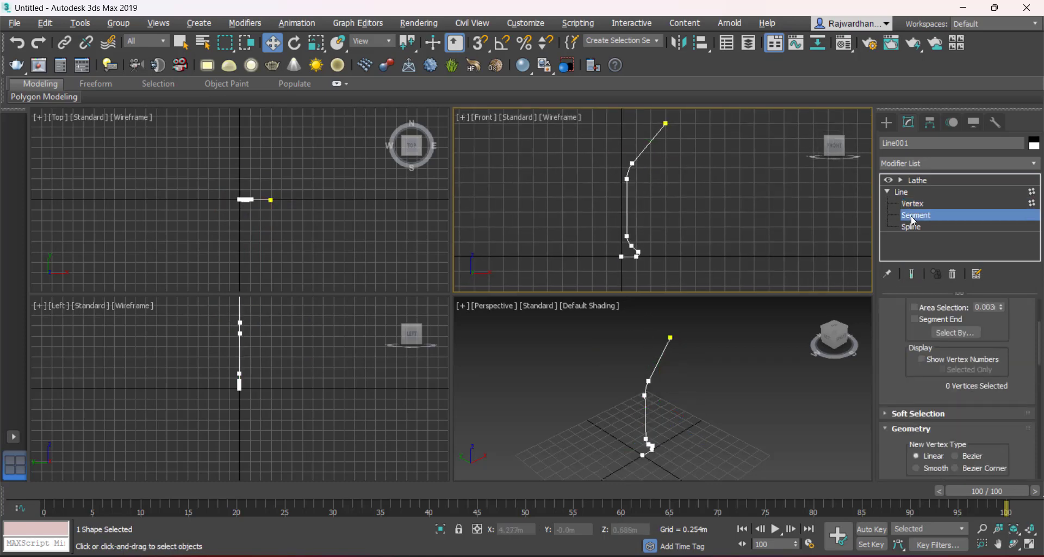
left_click_drag(618, 142, 637, 246)
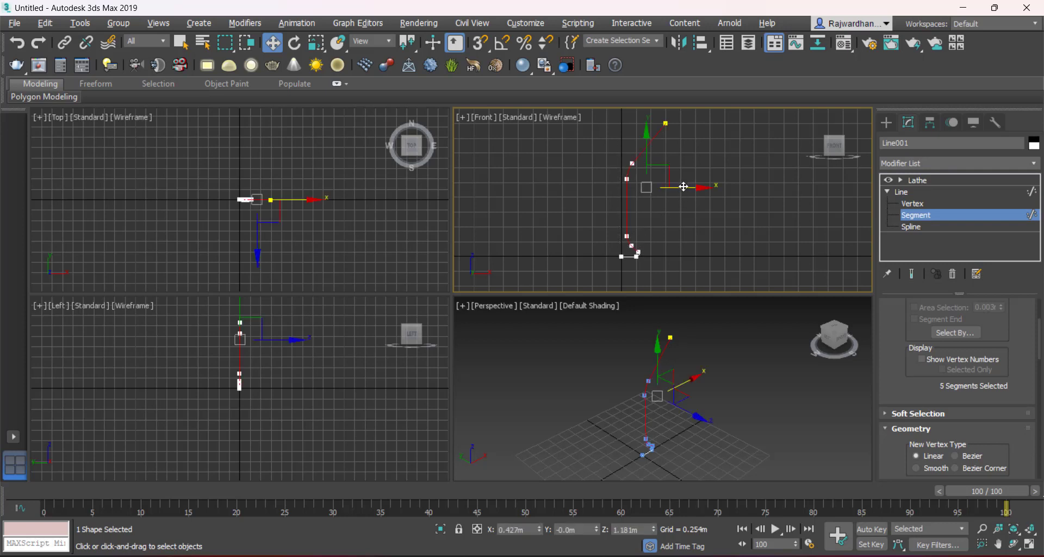
left_click_drag(684, 186, 681, 187)
key("ctrl+z")
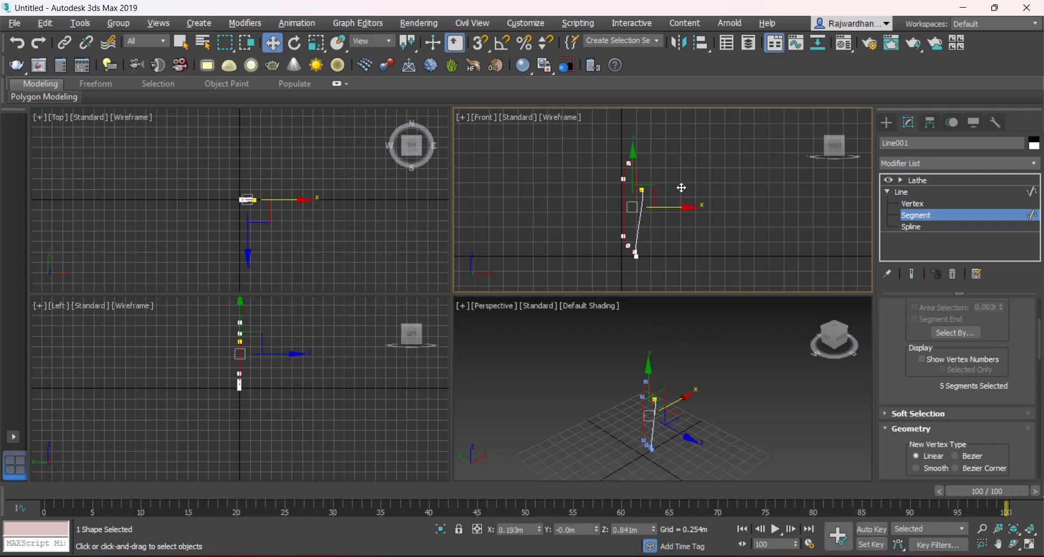
key("ctrl+z")
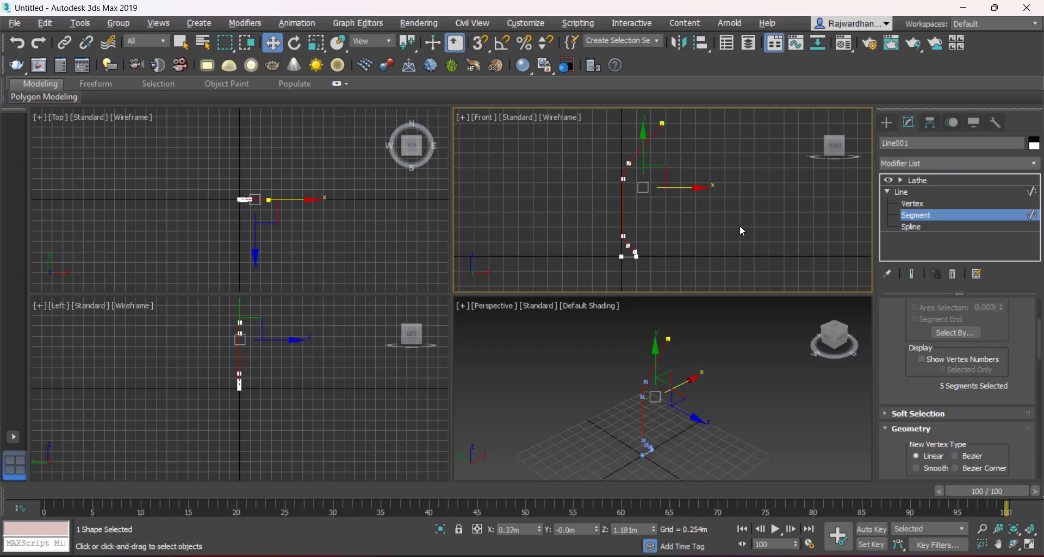
left_click(918, 180)
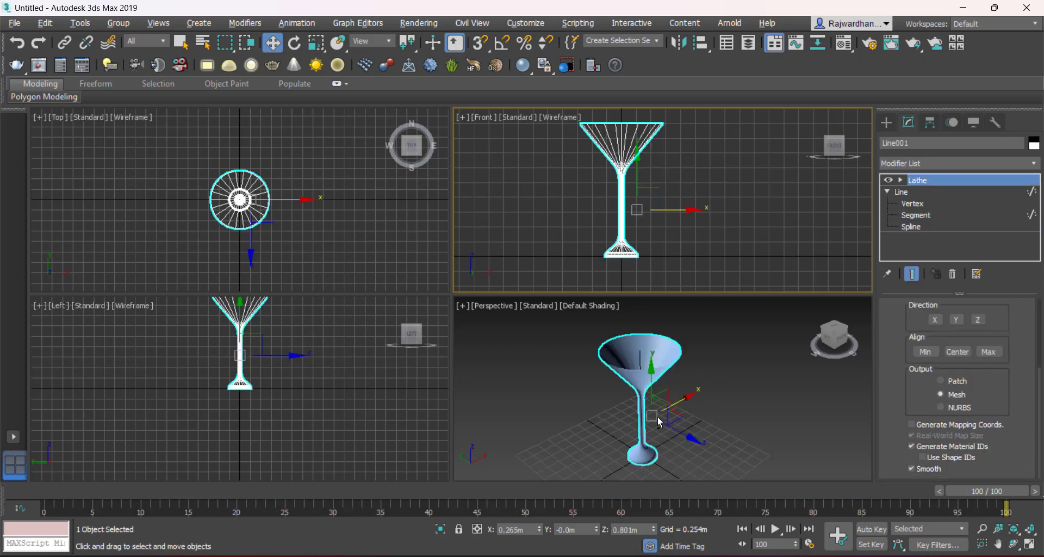
- Inspect the goblet's bowl in the Perspective view and add a Shell modifier on top of the Lathe
middle_click_drag(658, 418, 749, 399, "alt")
middle_click_drag(697, 389, 660, 401, "alt")
scroll(714, 379, "up", 5)
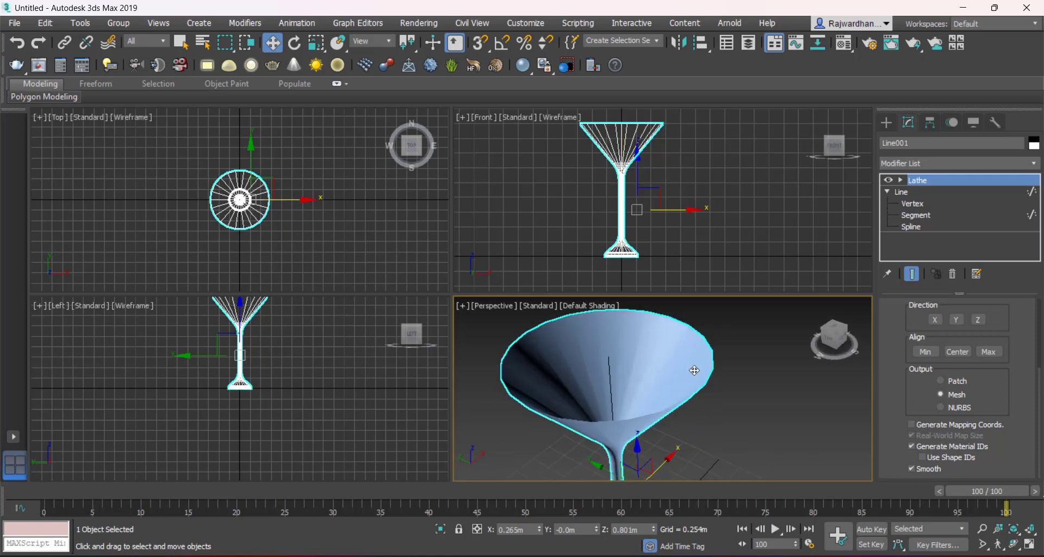
scroll(669, 388, "up", 3)
scroll(668, 389, "down", 3)
scroll(669, 389, "down", 5)
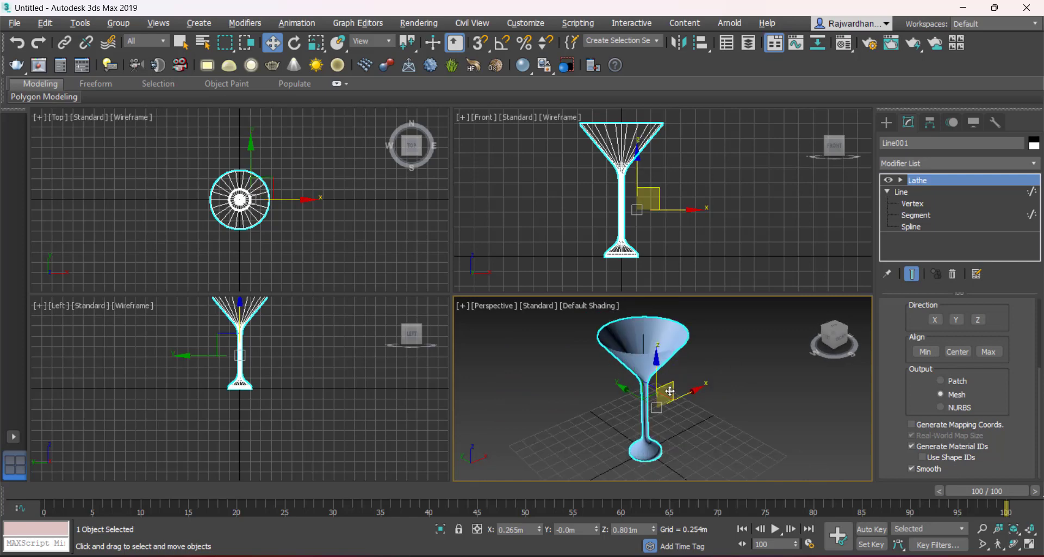
left_click(933, 162)
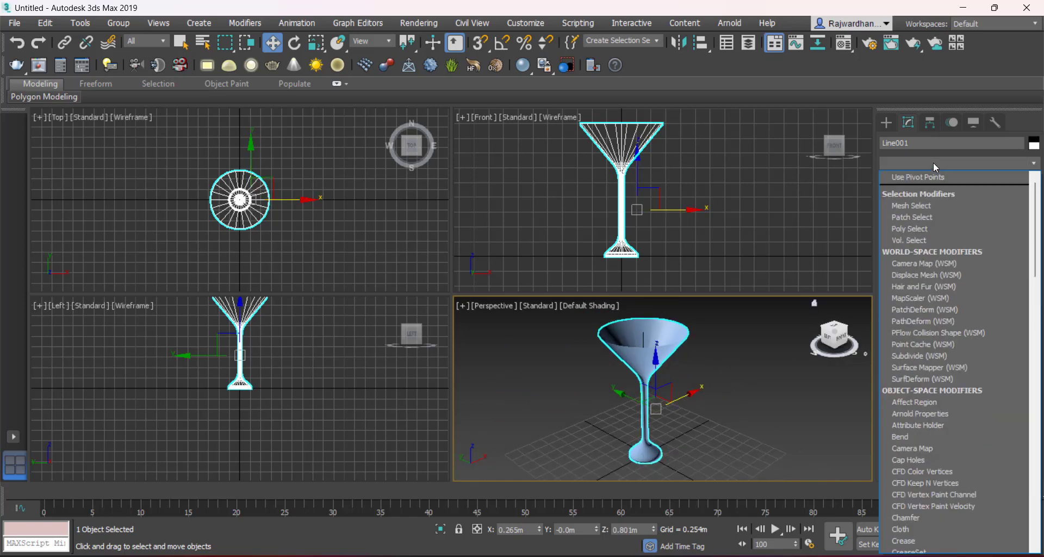
type("sh")
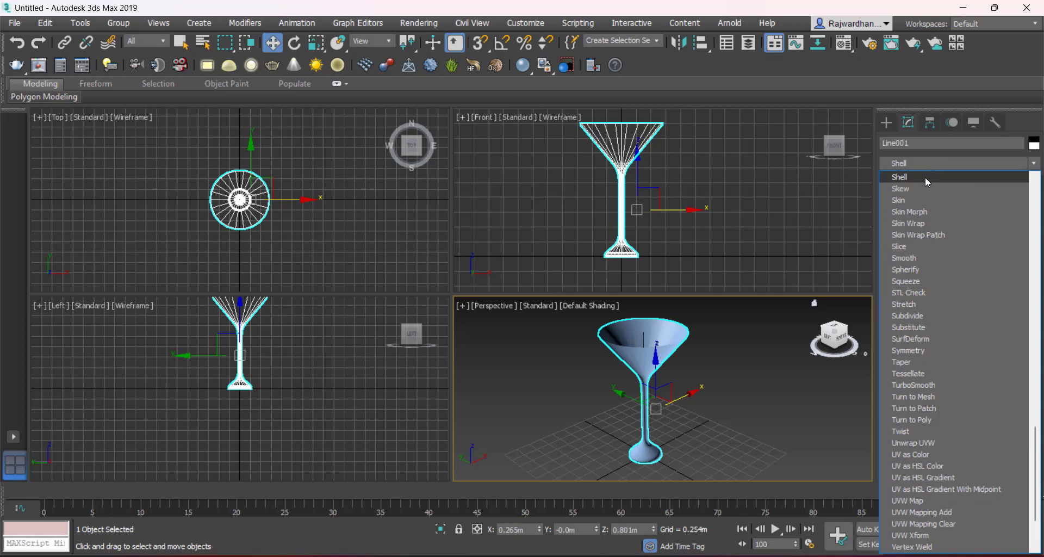
left_click(926, 177)
middle_click_drag(688, 352, 676, 365)
scroll(890, 408, "up", 3)
scroll(890, 407, "up", 2)
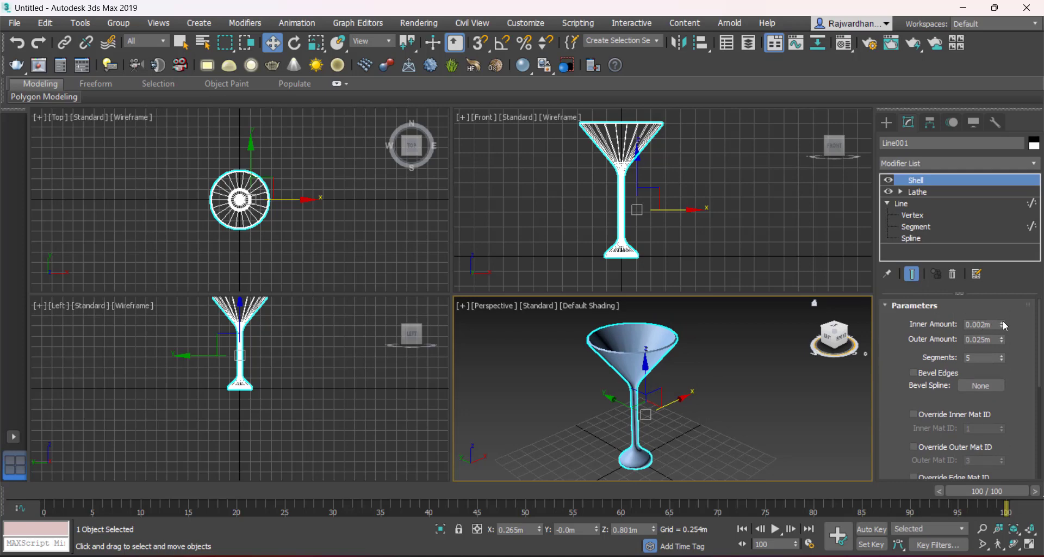
- Set the Shell's inner amount to 0.0 m and outer amount to 0.046 m, and adjust its segments
mouse_move(1002, 324)
left_mouse_down()
mouse_move(989, 58)
mouse_move(1001, 325)
left_mouse_up()
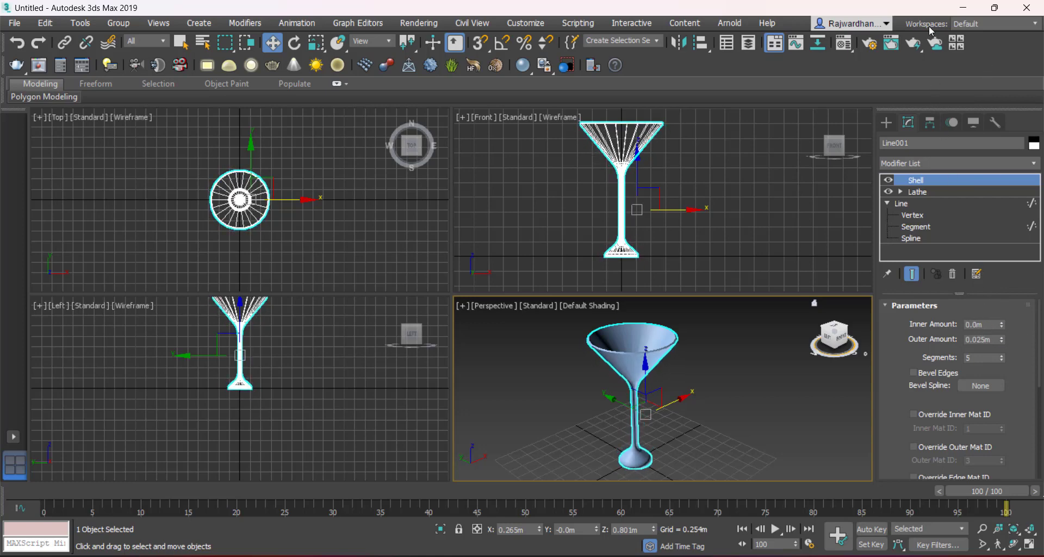
left_click(1002, 338)
left_click_drag(1003, 338, 971, 372)
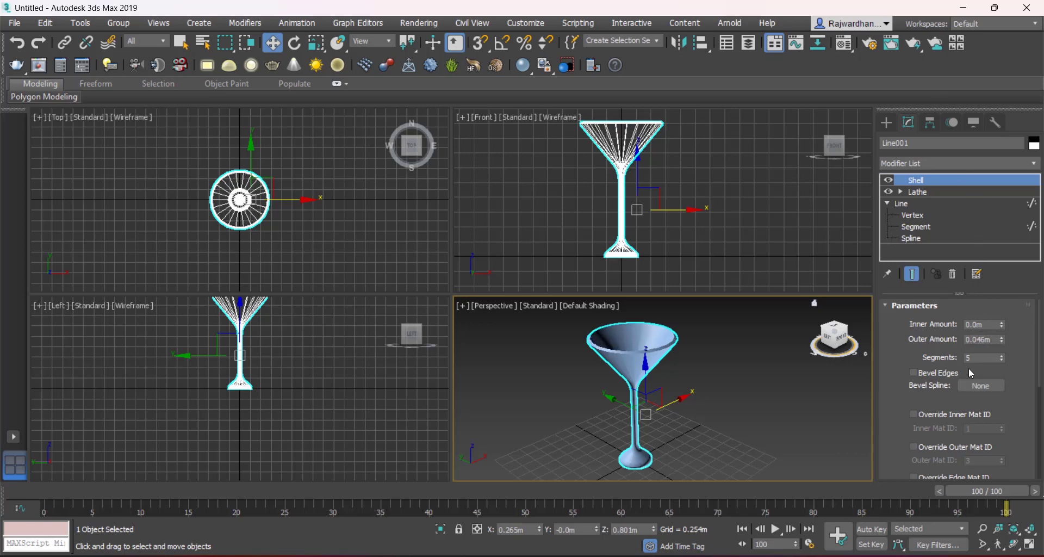
left_click(1002, 357)
left_click(1002, 357)
scroll(680, 380, "up", 4)
middle_click_drag(680, 380, 714, 380, "alt")
scroll(653, 375, "down", 3)
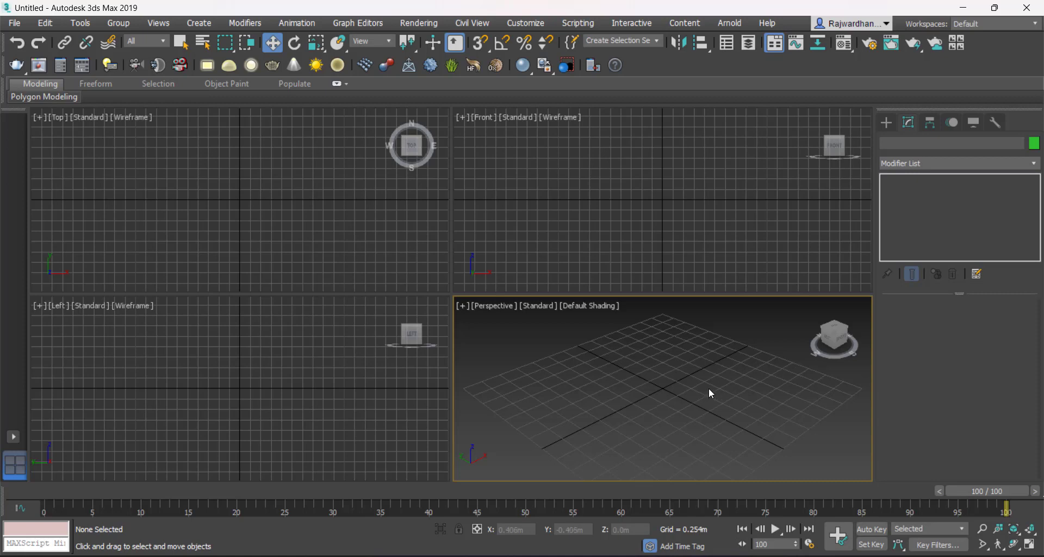
- Check the display unit scale in the Units Setup of the empty scene and close it without changes
left_click_drag(737, 360, 662, 418)
left_click(529, 24)
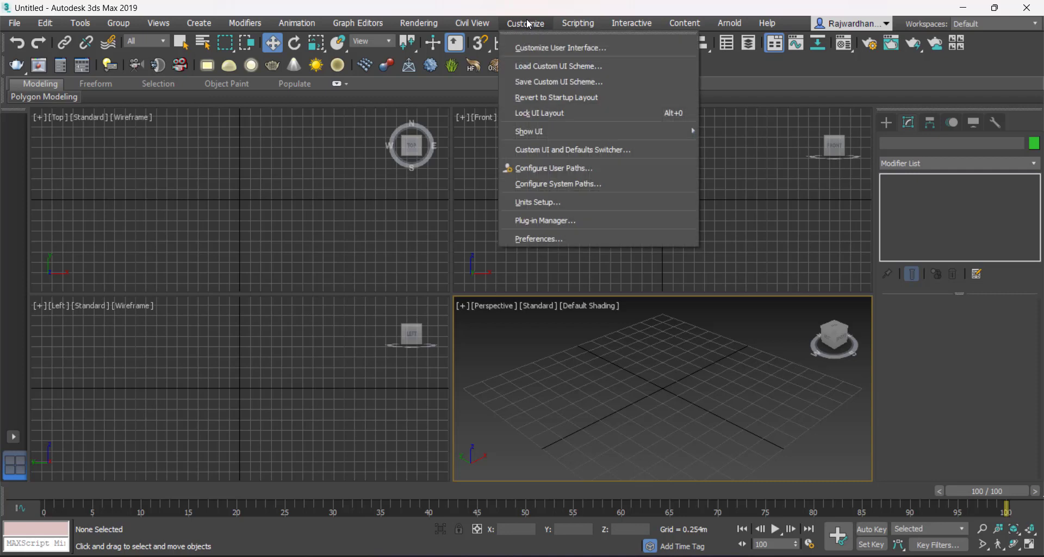
left_click(544, 205)
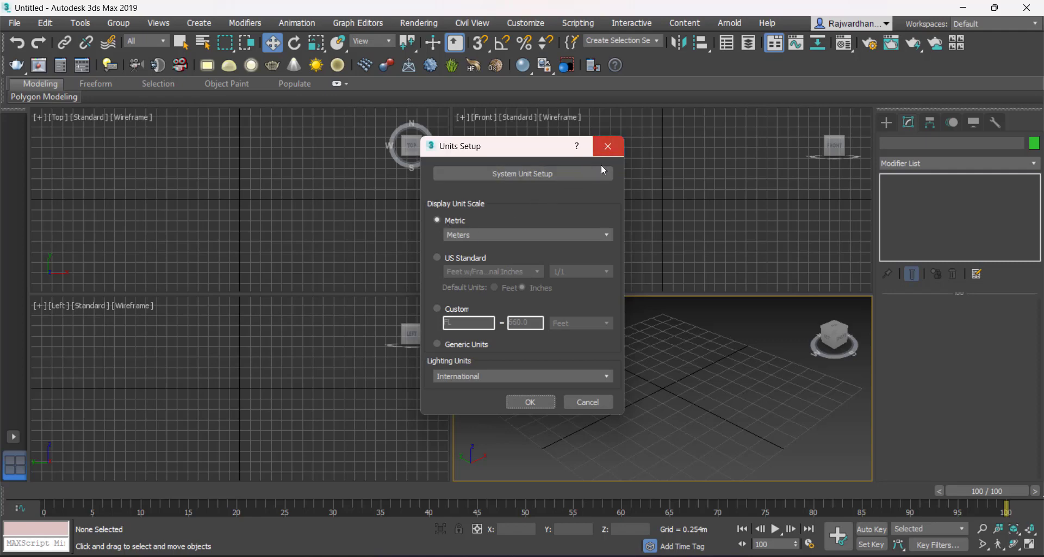
left_click(608, 147)
- Switch to AutoCAD and examine the ground floor plan, first floor plan, section and elevation in the CAD 2 3DSmax drawing
key("alt+Tab")
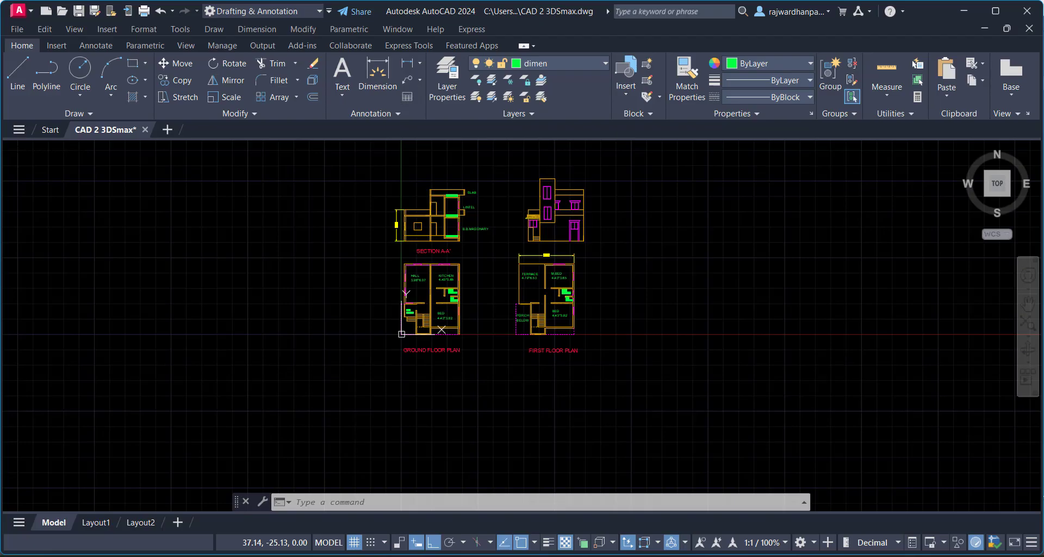
left_click(663, 160)
left_click(649, 320)
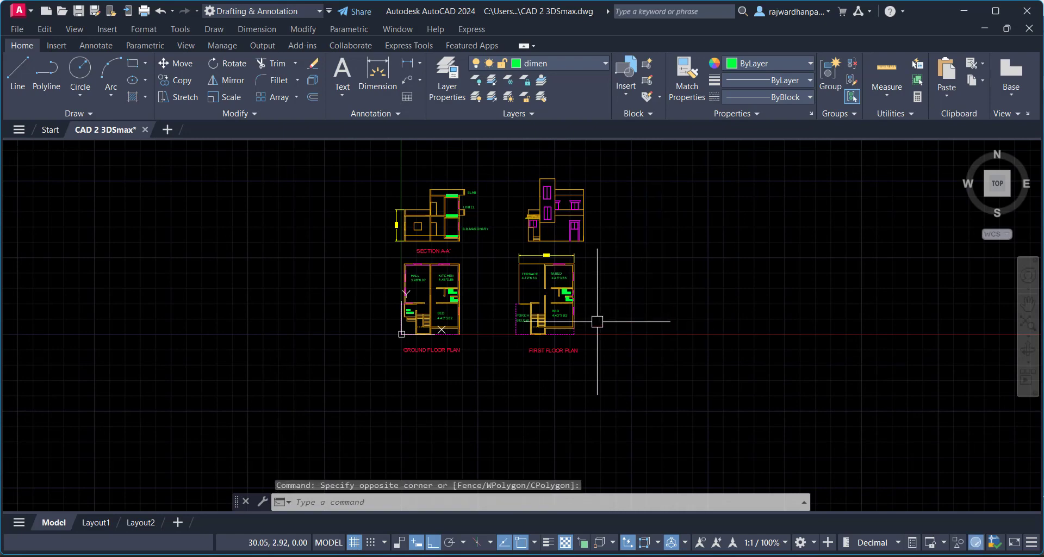
scroll(401, 296, "up", 3)
middle_click_drag(486, 352, 484, 346)
left_click(664, 283)
left_click(665, 283)
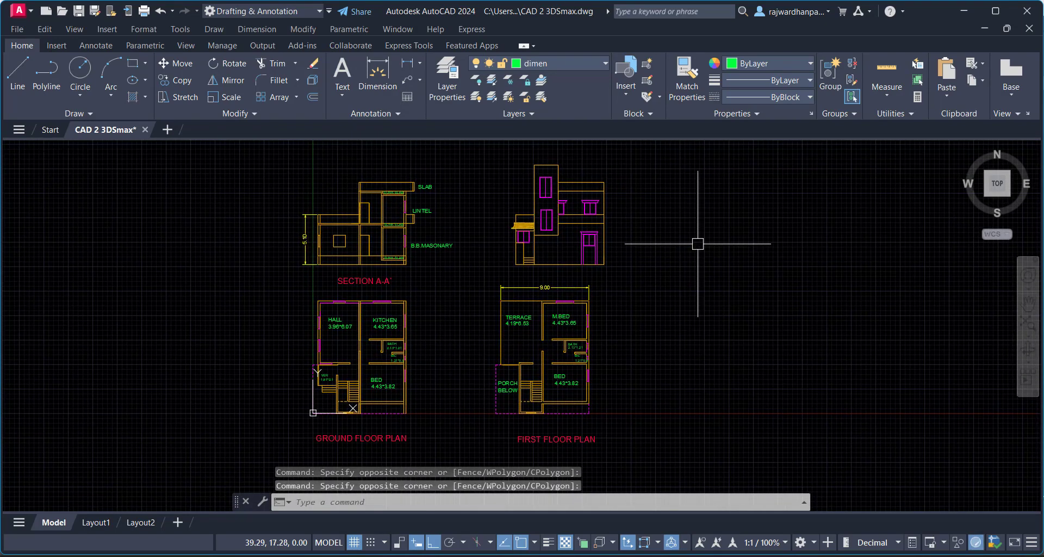
middle_click_drag(699, 242, 684, 240)
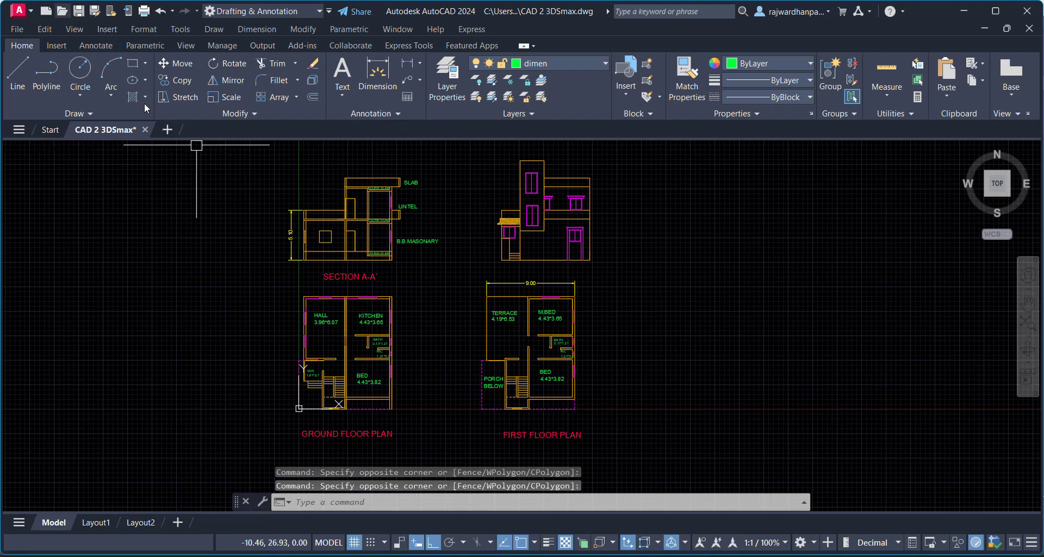
left_click(675, 276)
left_click(654, 295)
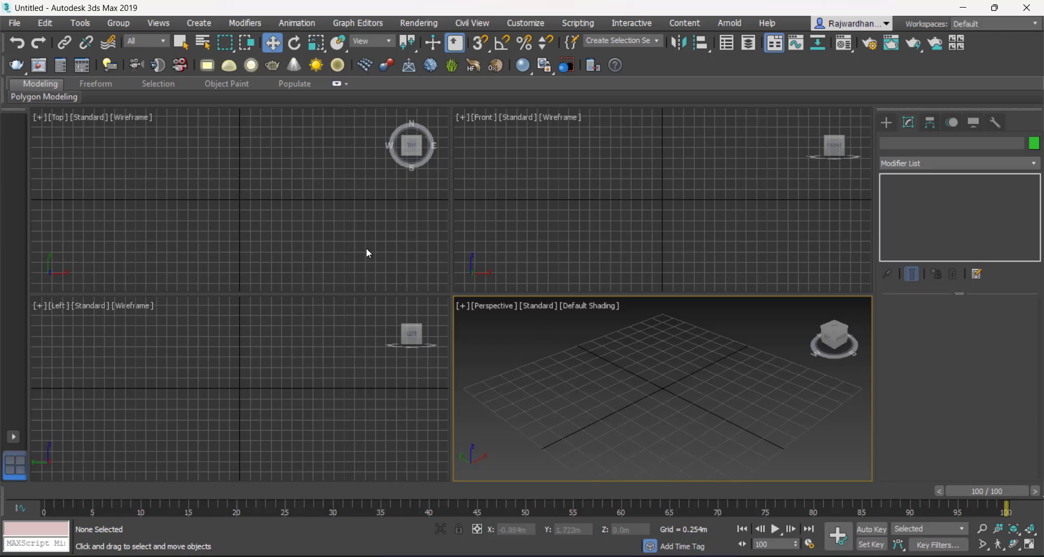
- Switch to 3ds Max, choose CAD 2 3DSmax.dwg from the Desktop for import and accept its proxy objects
left_click(15, 23)
mouse_move(44, 212)
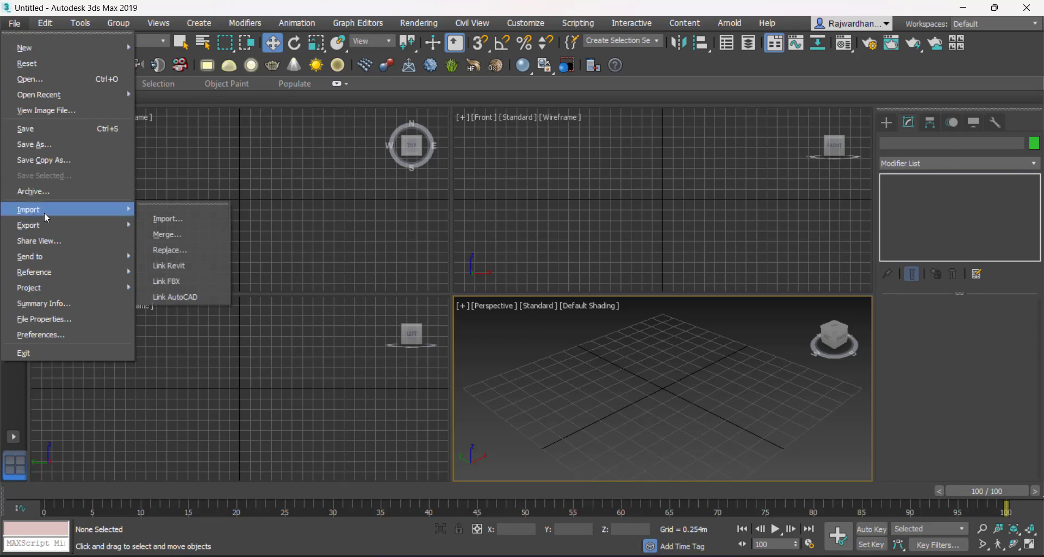
left_click(162, 219)
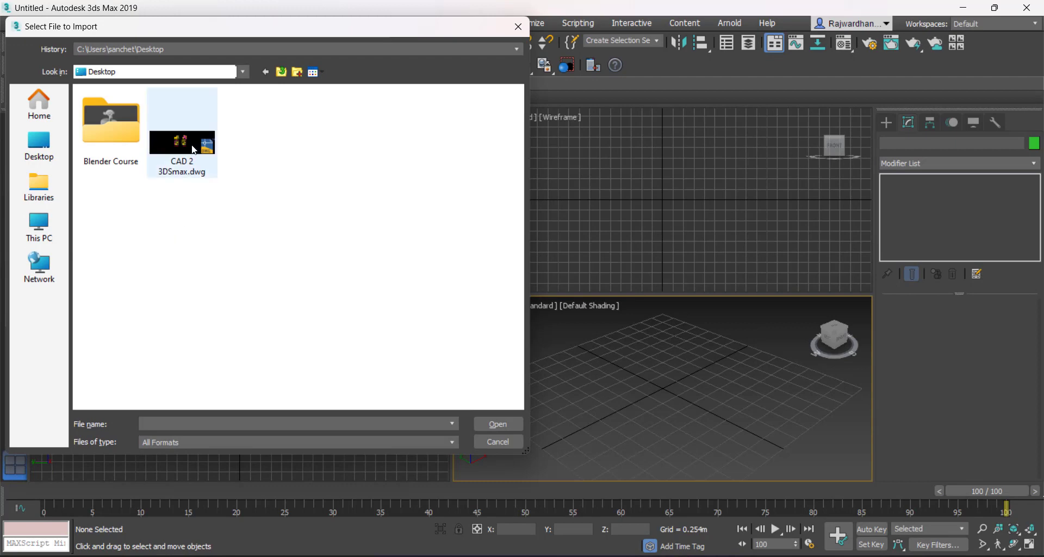
left_click(194, 150)
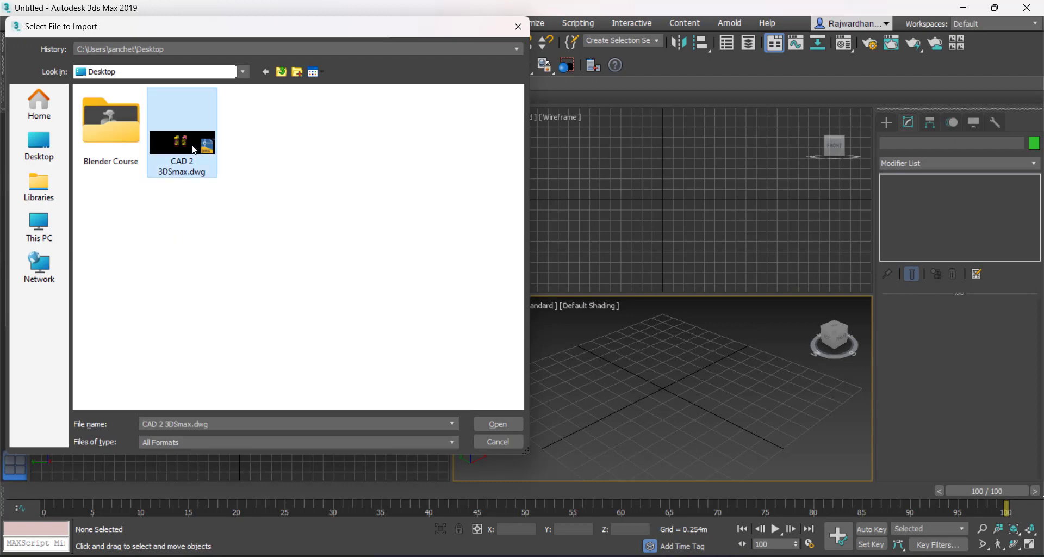
left_click(499, 425)
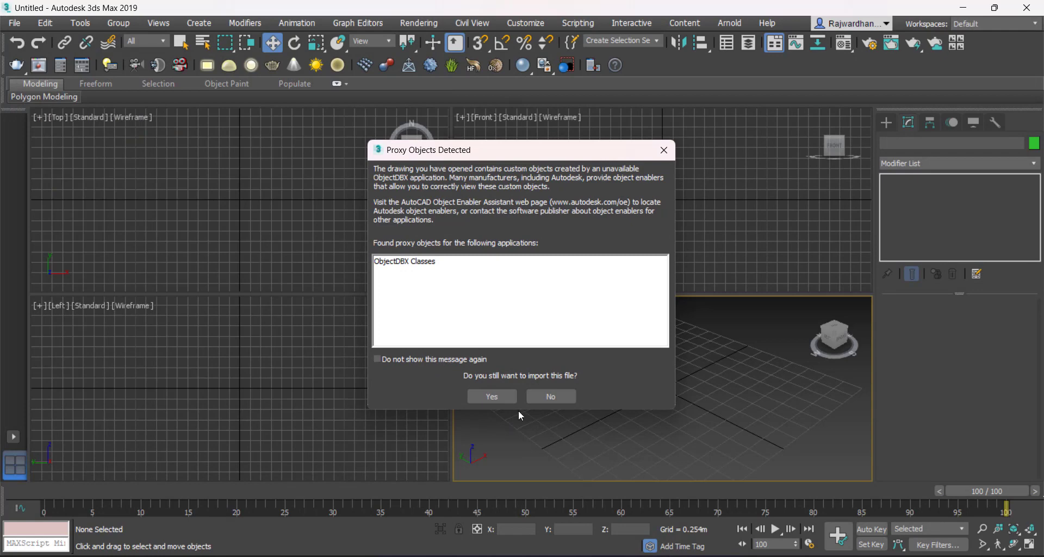
left_click(495, 397)
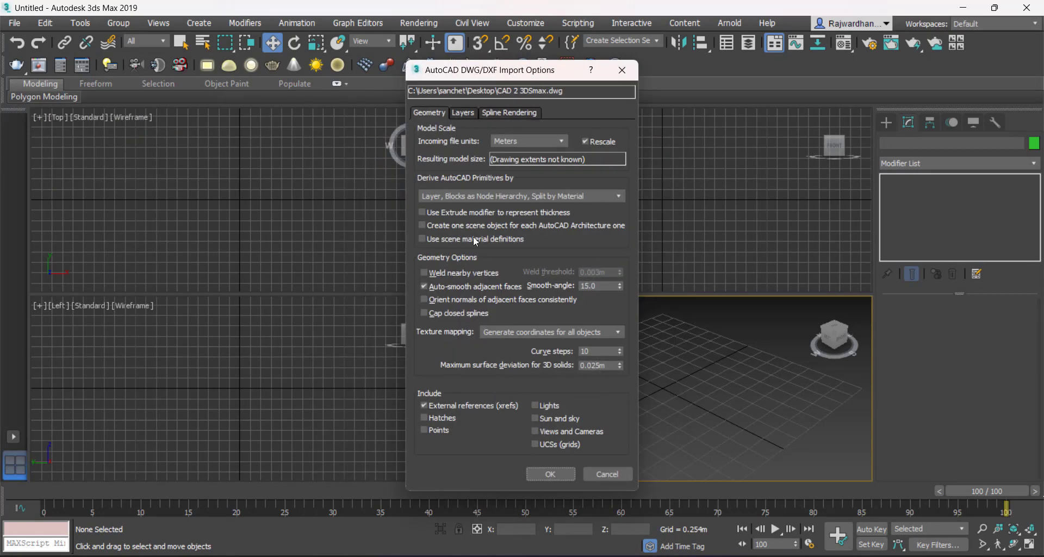
- Import the drawing with incoming file units in Meters and all layers selected, and view the plans in the Top and Perspective views
left_click(532, 139)
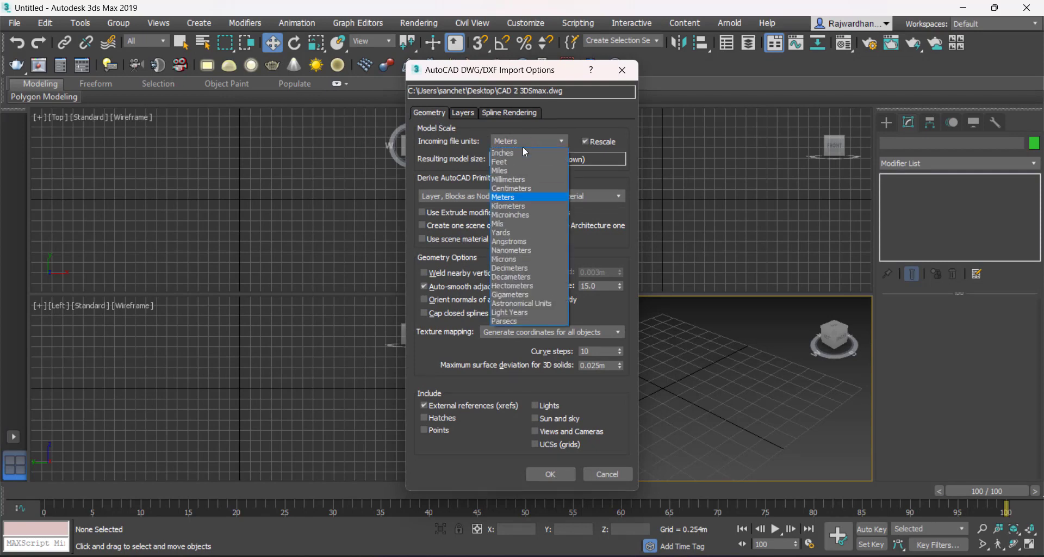
left_click(520, 198)
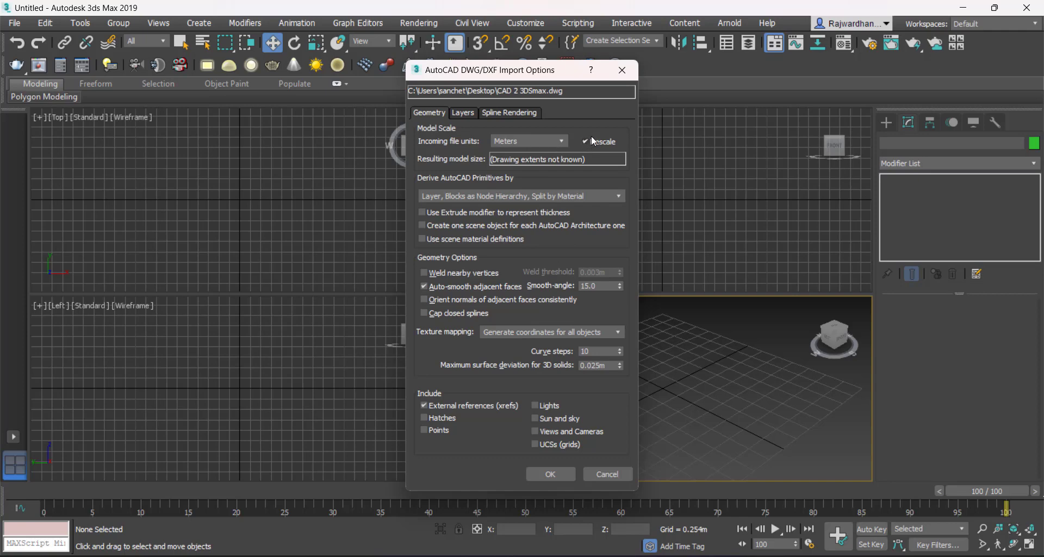
left_click(469, 115)
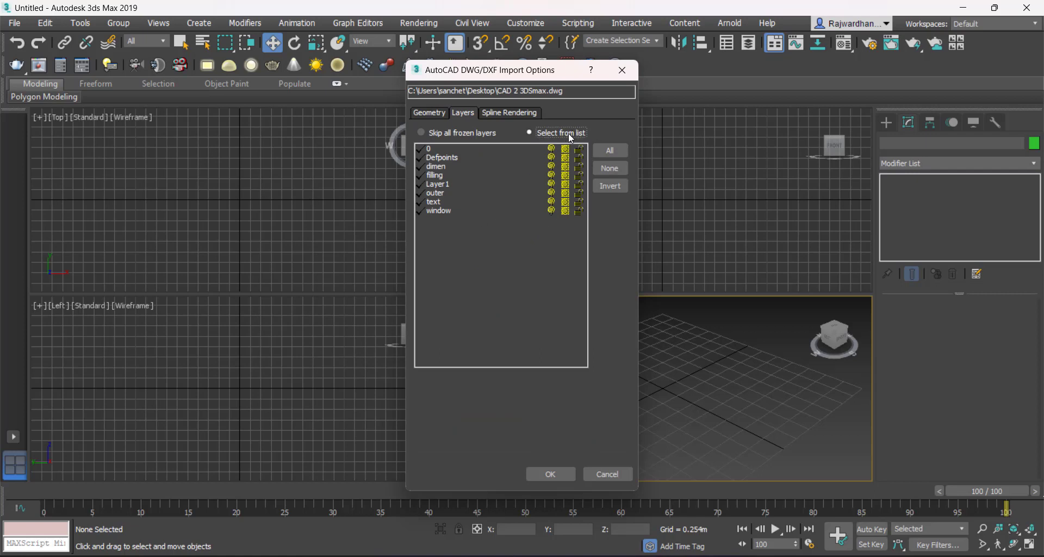
left_click(609, 151)
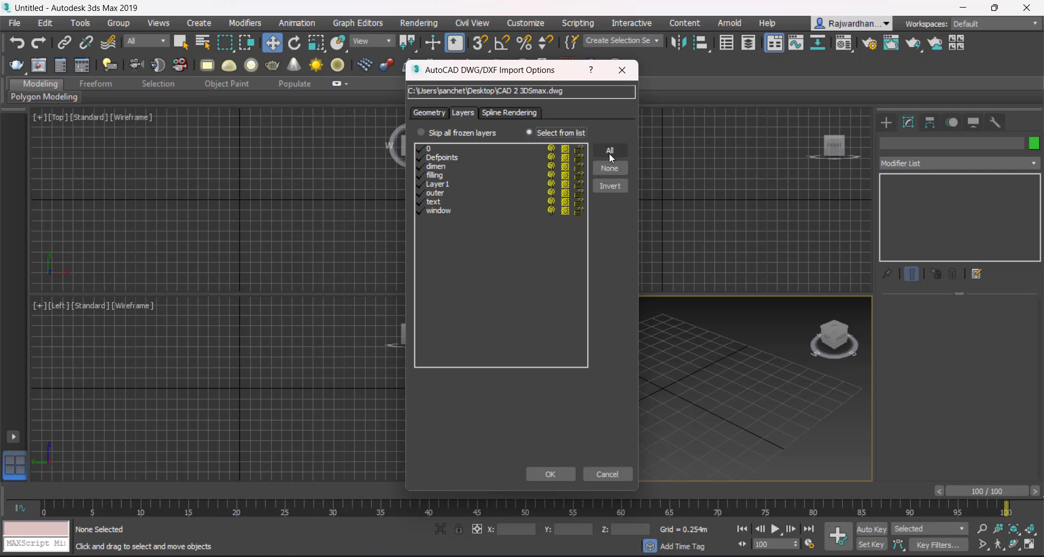
left_click(439, 111)
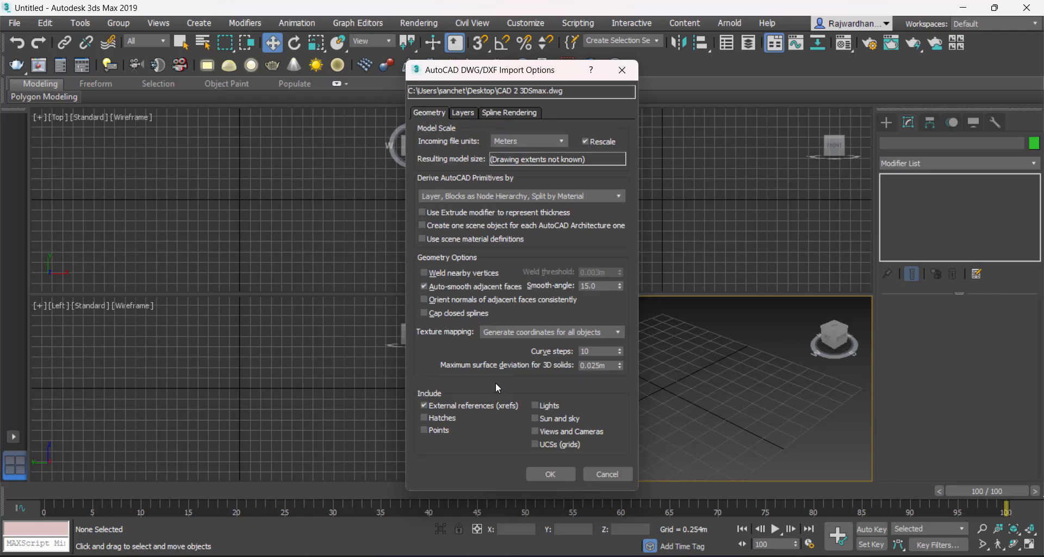
left_click(550, 474)
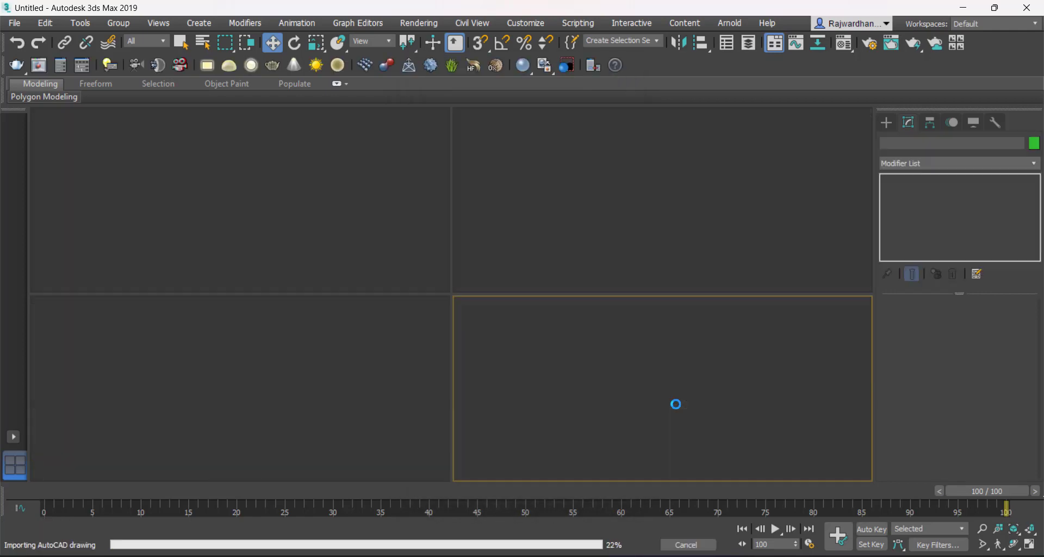
middle_click_drag(641, 339, 510, 318, "alt")
middle_click_drag(367, 200, 384, 180)
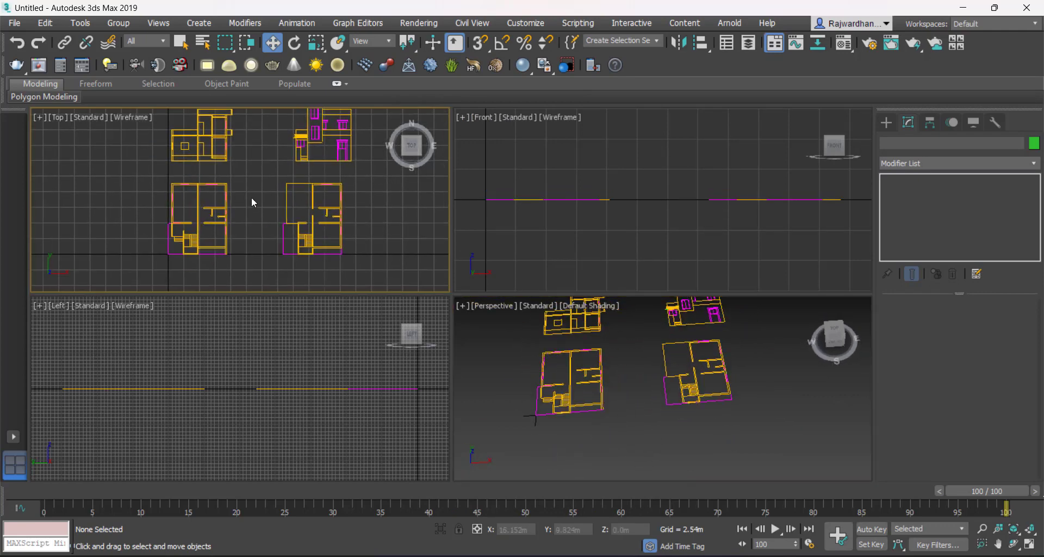
- Maximize the Top viewport and frame the two floor plans, section and elevation in it
middle_click_drag(251, 197, 293, 204)
key("alt+w")
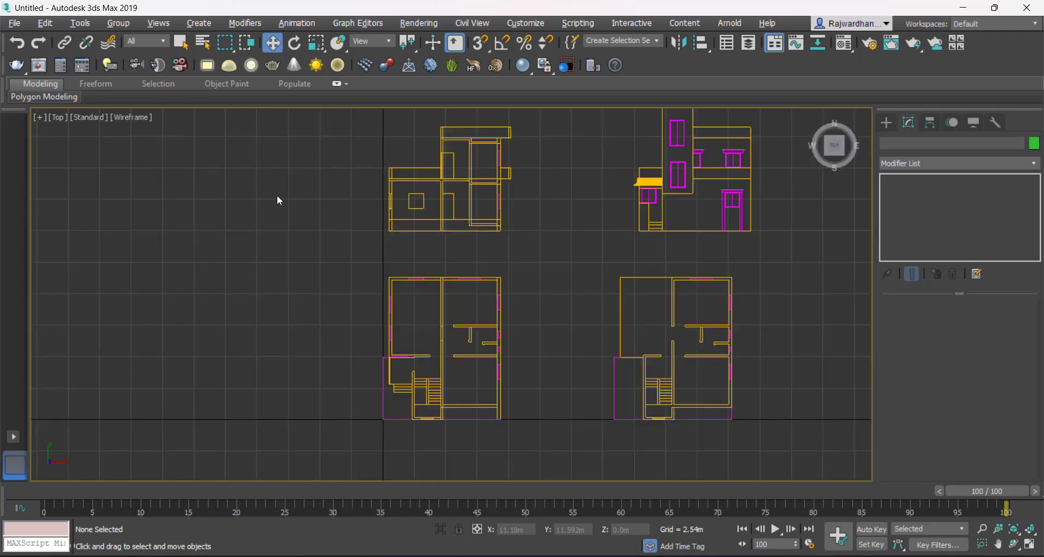
middle_click_drag(506, 261, 451, 281)
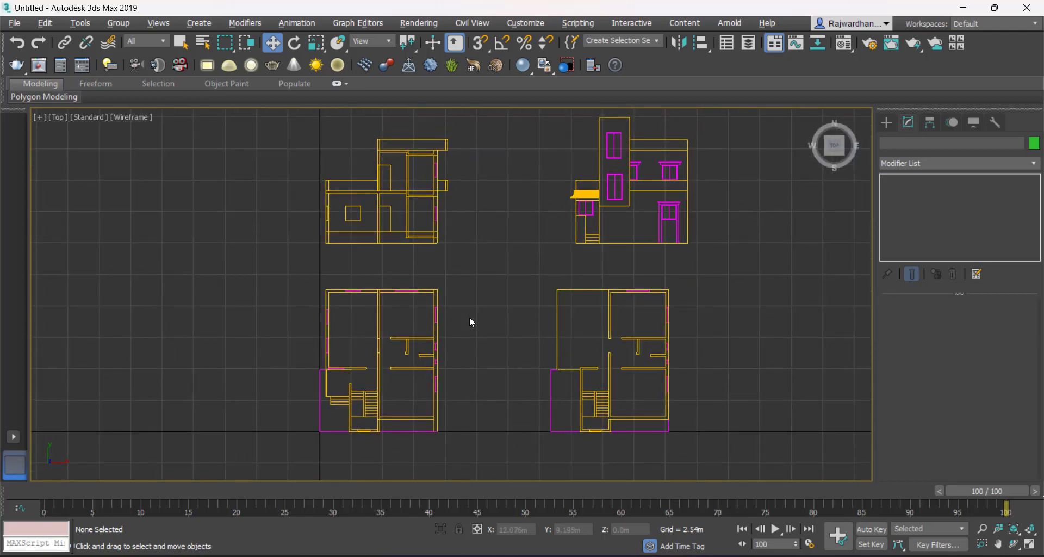
left_click(887, 122)
left_click(886, 143)
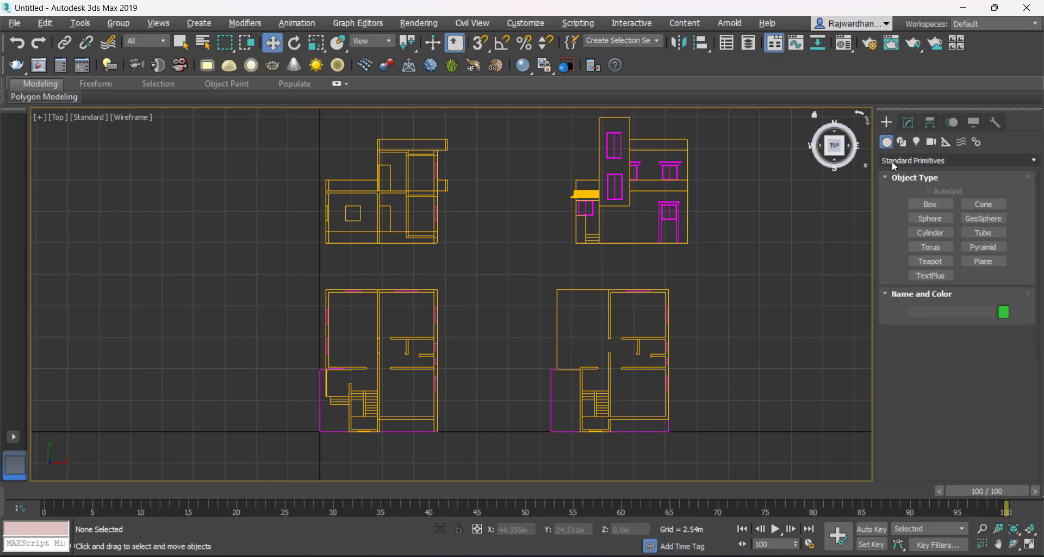
left_click(892, 161)
left_click(899, 176)
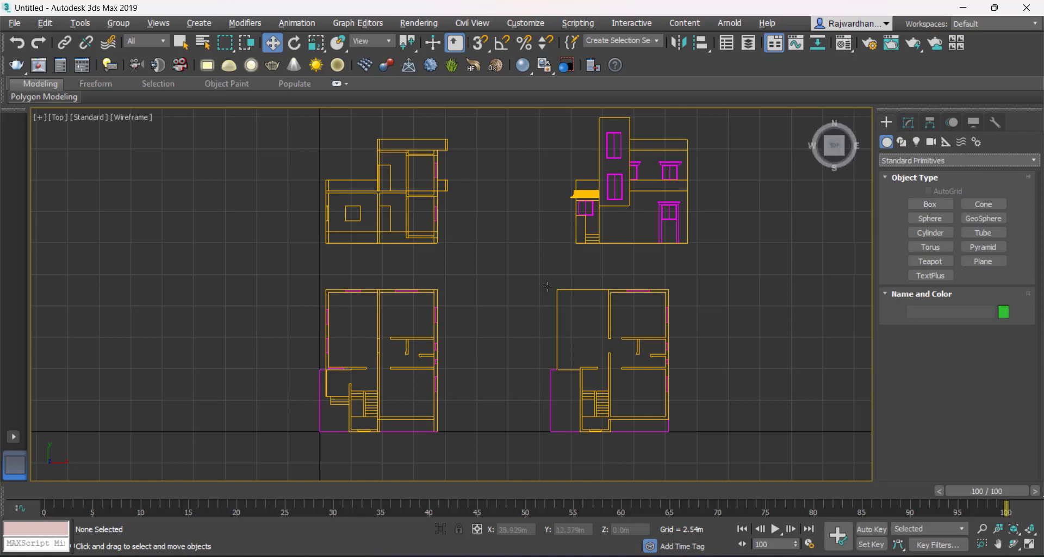
left_click(904, 145)
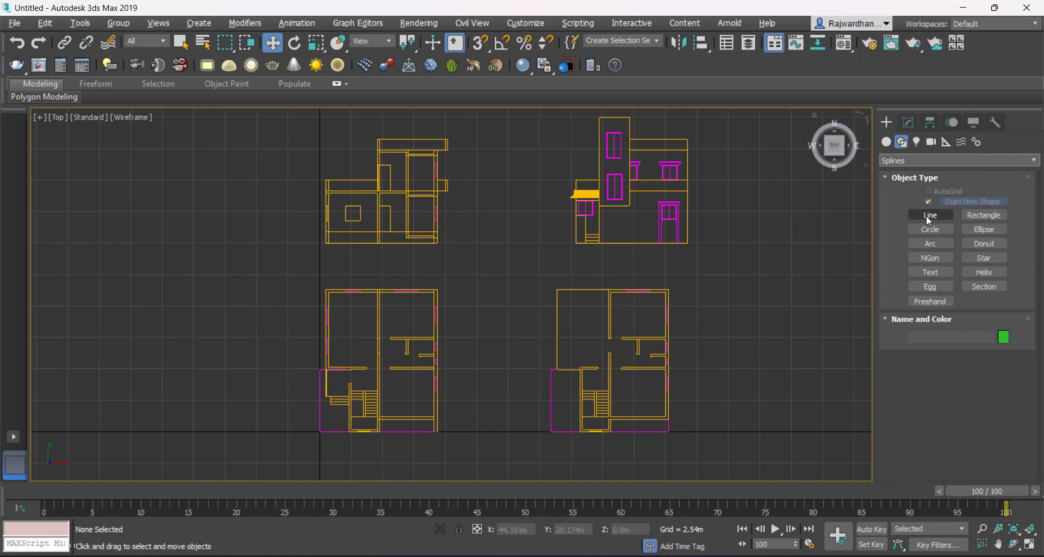
left_click(885, 141)
left_click(891, 159)
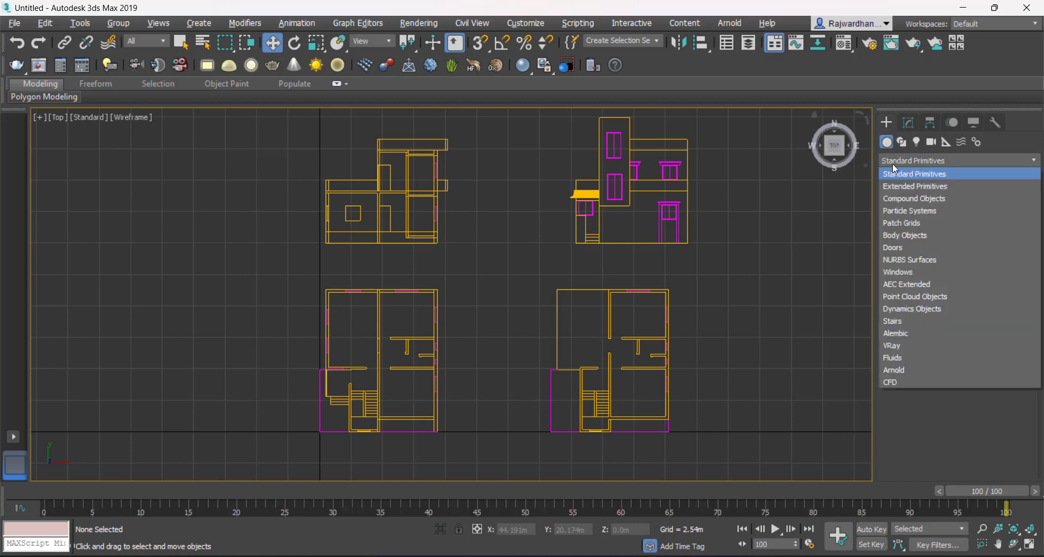
left_click(913, 285)
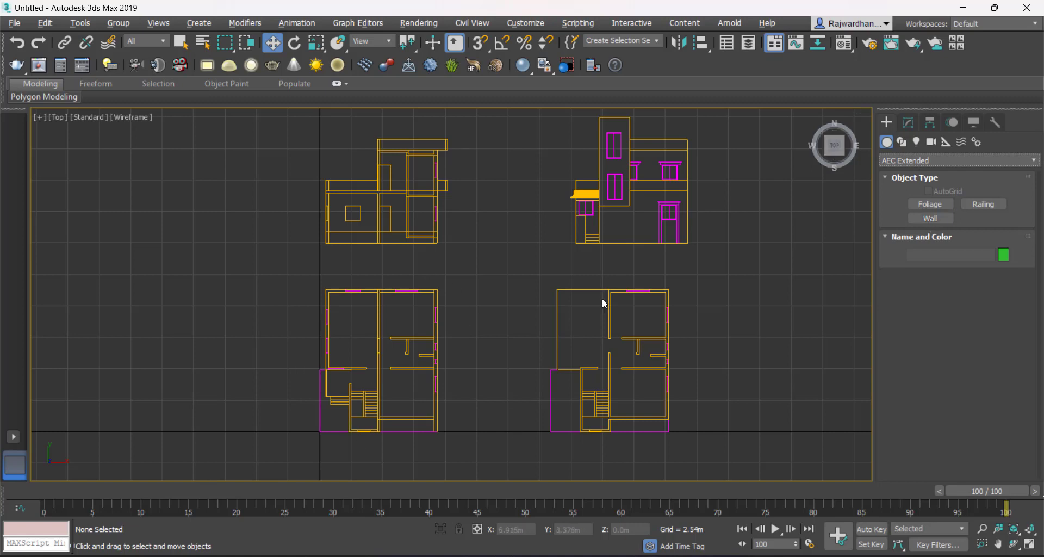
- Activate the spline Line tool at the ground floor plan's entrance steps and turn on 3D snapping limited to Vertex
left_click(901, 142)
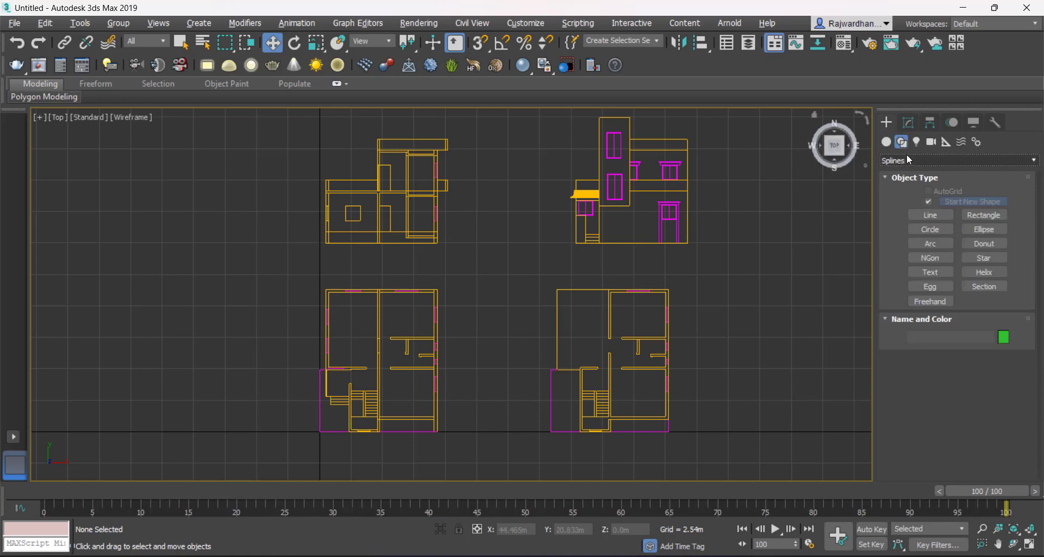
left_click(939, 216)
scroll(333, 419, "up", 8)
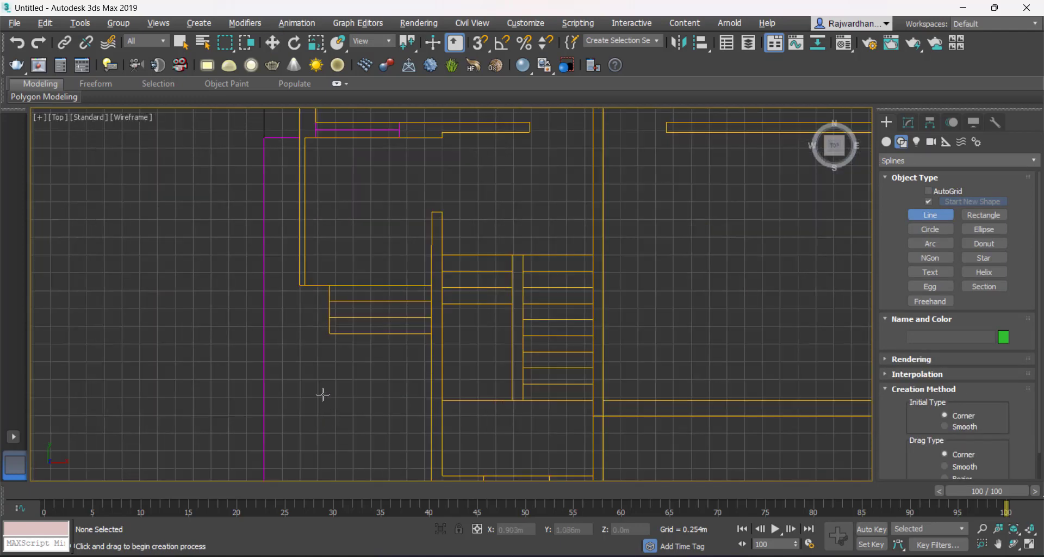
scroll(290, 300, "up", 2)
middle_click_drag(287, 282, 303, 325)
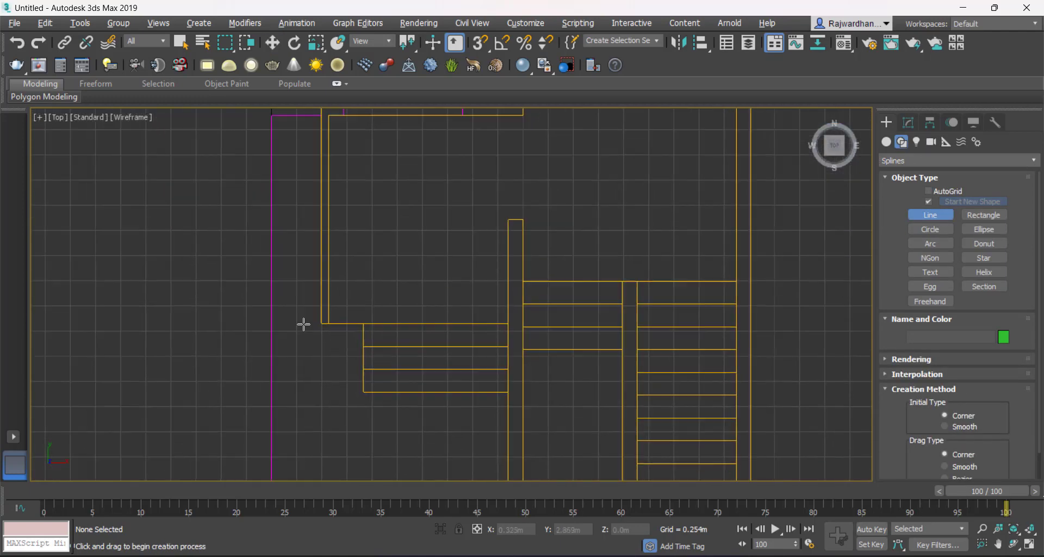
left_click(478, 44)
right_click(478, 44)
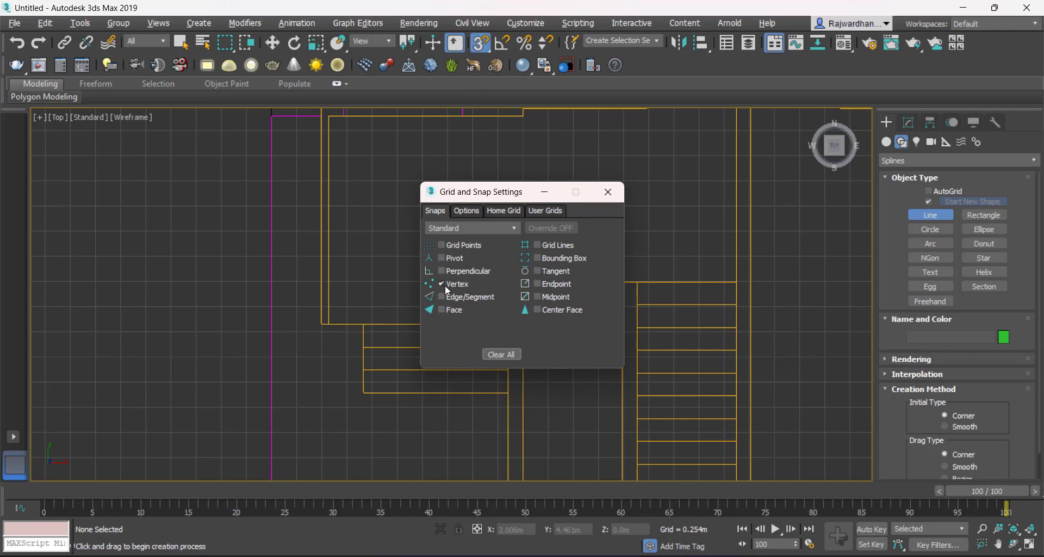
left_click(608, 192)
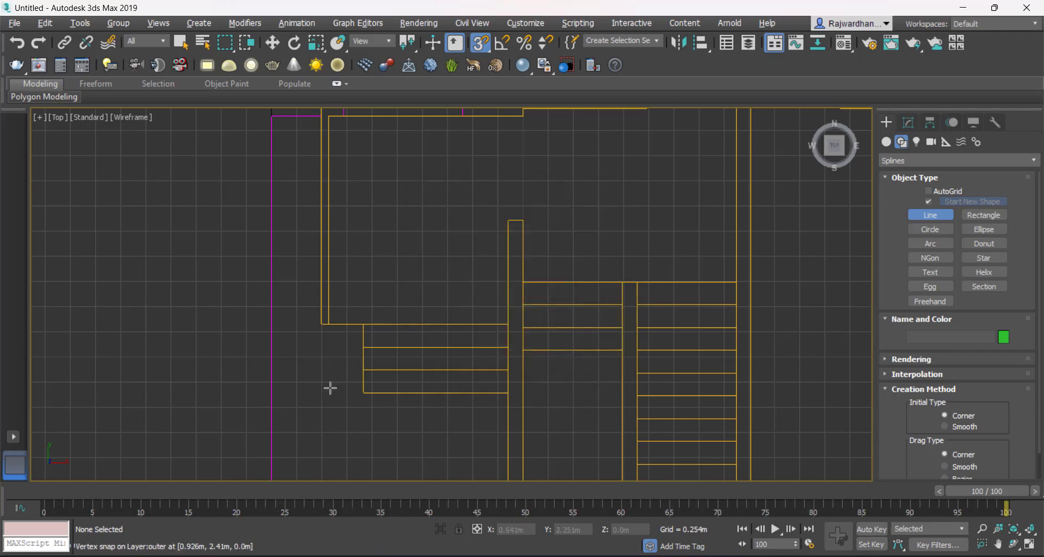
- Start the line at the porch's outer corner by the entrance steps and trace the ground floor's left, upper and right outer edges
left_click(319, 328)
scroll(478, 438, "down", 6)
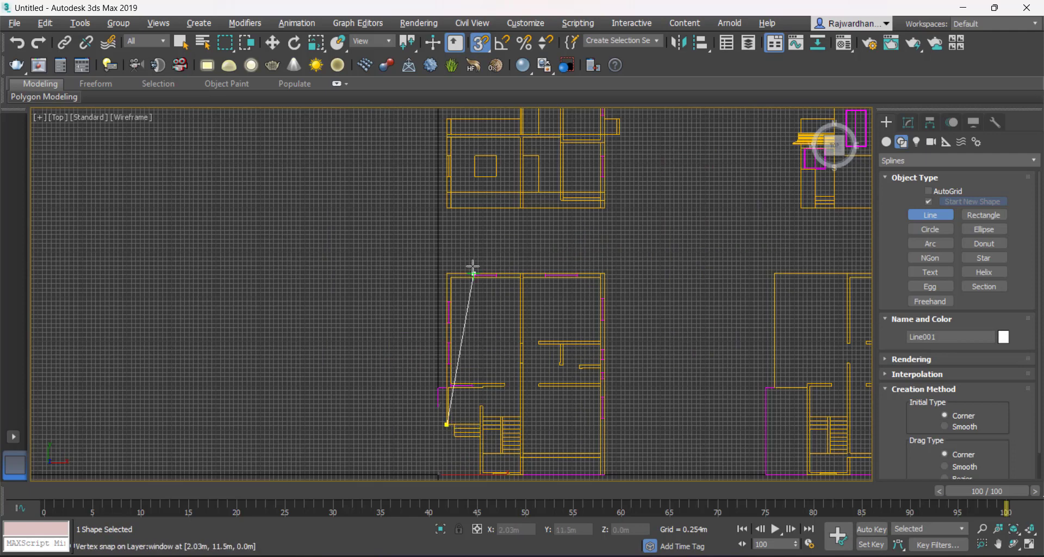
scroll(471, 268, "up", 3)
left_click(422, 276)
scroll(305, 273, "down", 3)
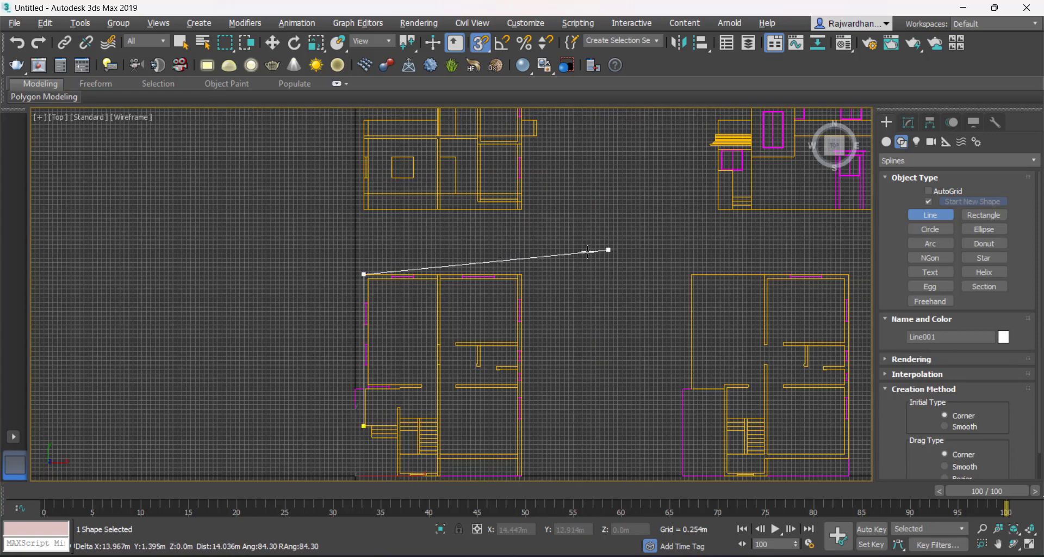
scroll(588, 251, "up", 3)
left_click(448, 296)
scroll(480, 193, "down", 4)
scroll(506, 366, "up", 3)
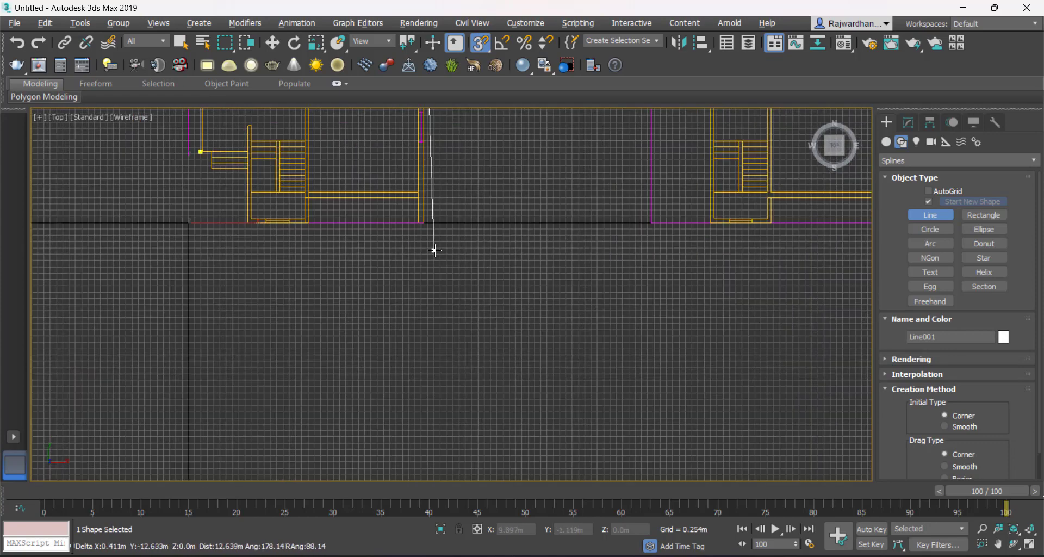
scroll(434, 250, "up", 2)
middle_click_drag(434, 251, 504, 384)
left_click(490, 347)
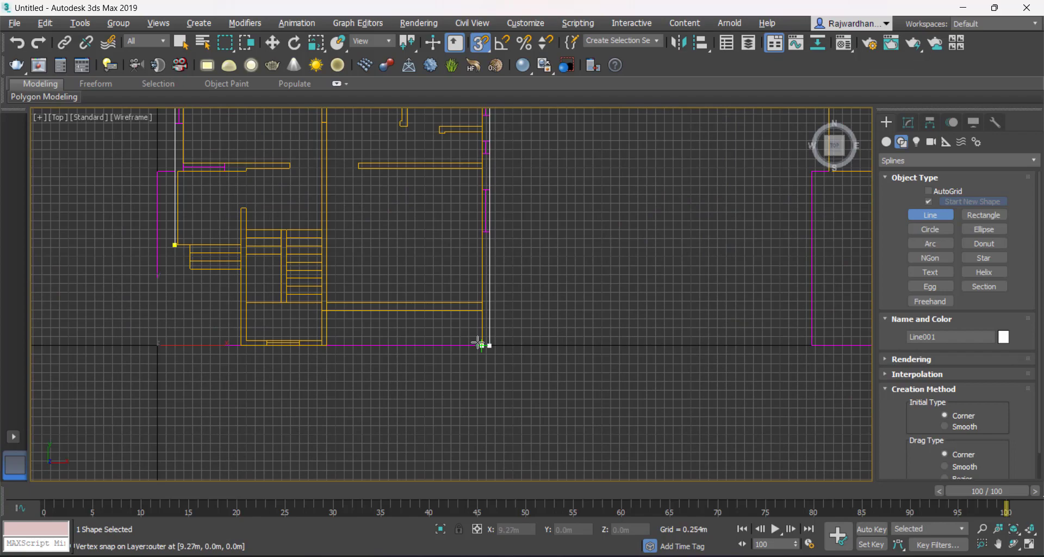
- Continue the line along the lower edge, around the staircase opening and stub wall to the porch corner, and close the spline
scroll(263, 343, "up", 3)
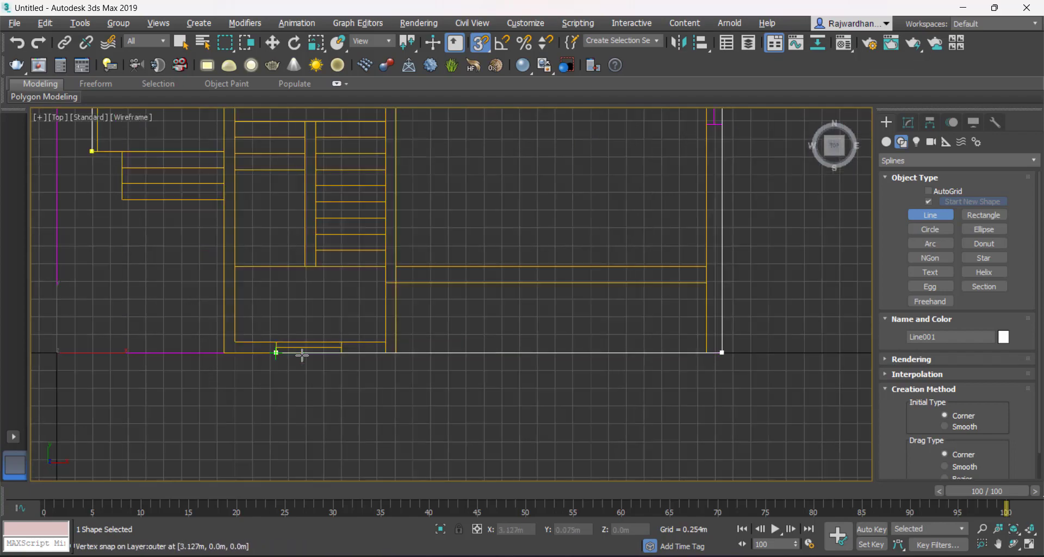
left_click(377, 353)
scroll(381, 375, "down", 3)
scroll(412, 280, "up", 3)
left_click(413, 279)
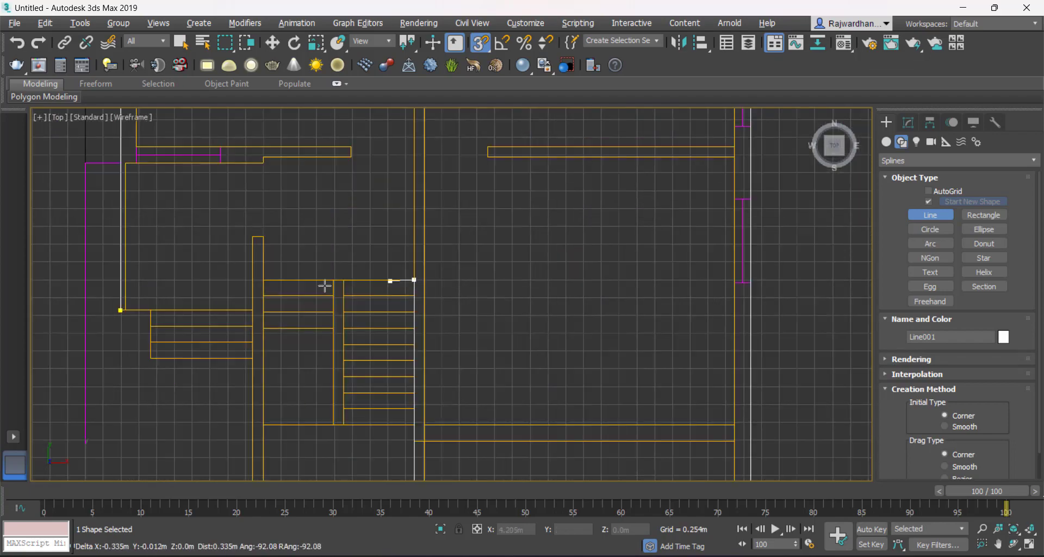
left_click(264, 280)
left_click(264, 236)
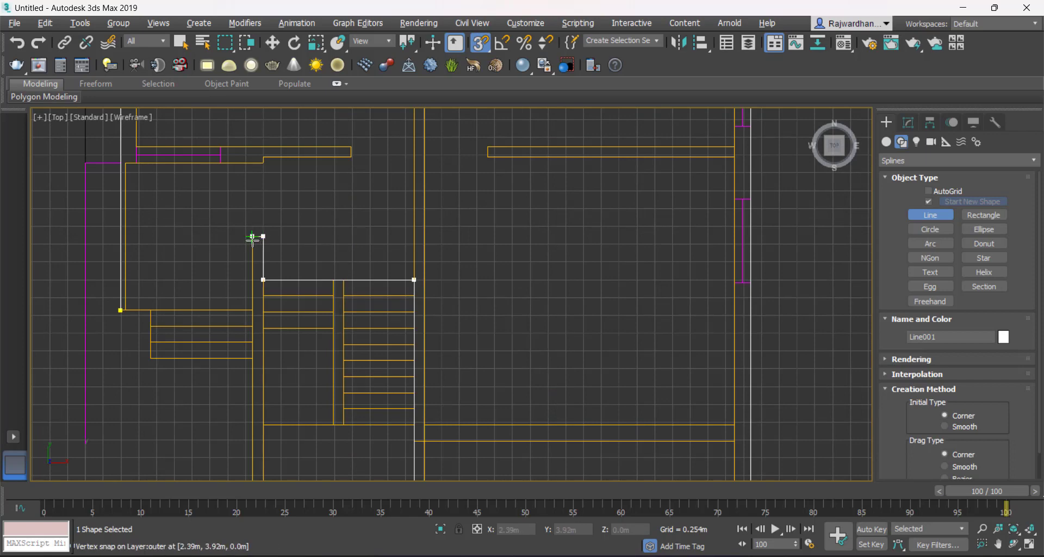
left_click(253, 236)
left_click(251, 310)
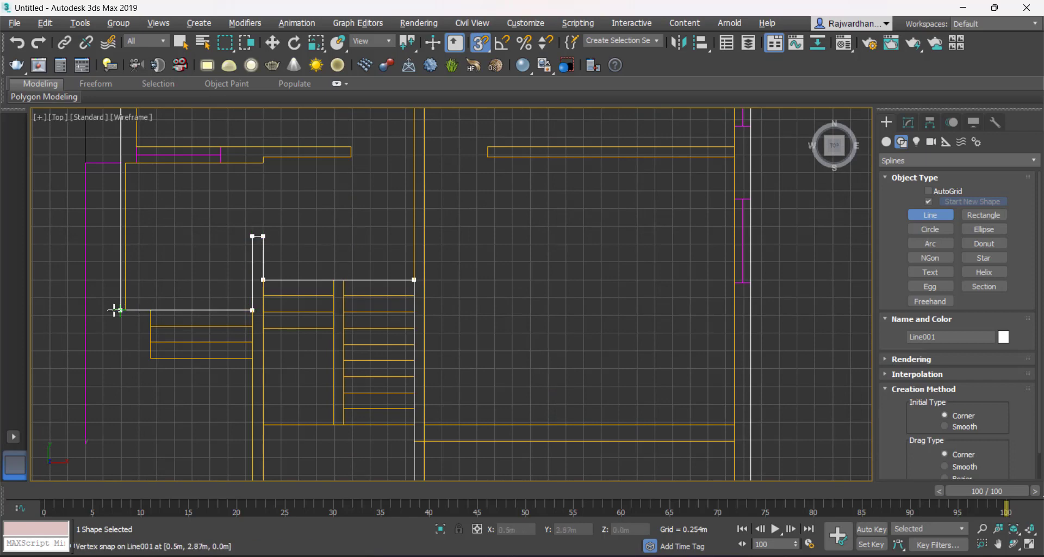
left_click(120, 310)
left_click(491, 326)
- Extrude the closed ground floor outline by 0.15 m to form the floor slab and check it in the Perspective view
scroll(492, 356, "down", 5)
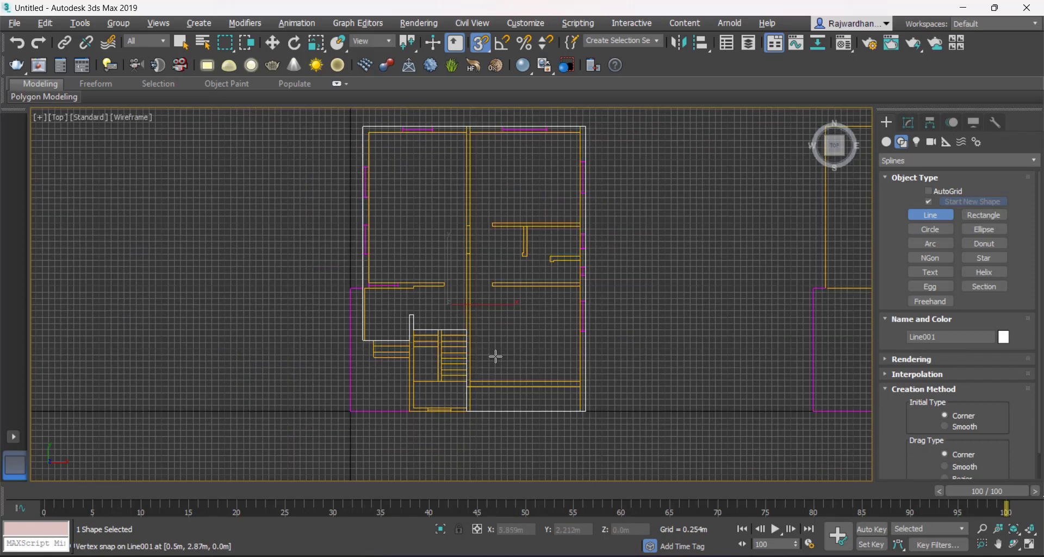
key("w")
left_click(907, 124)
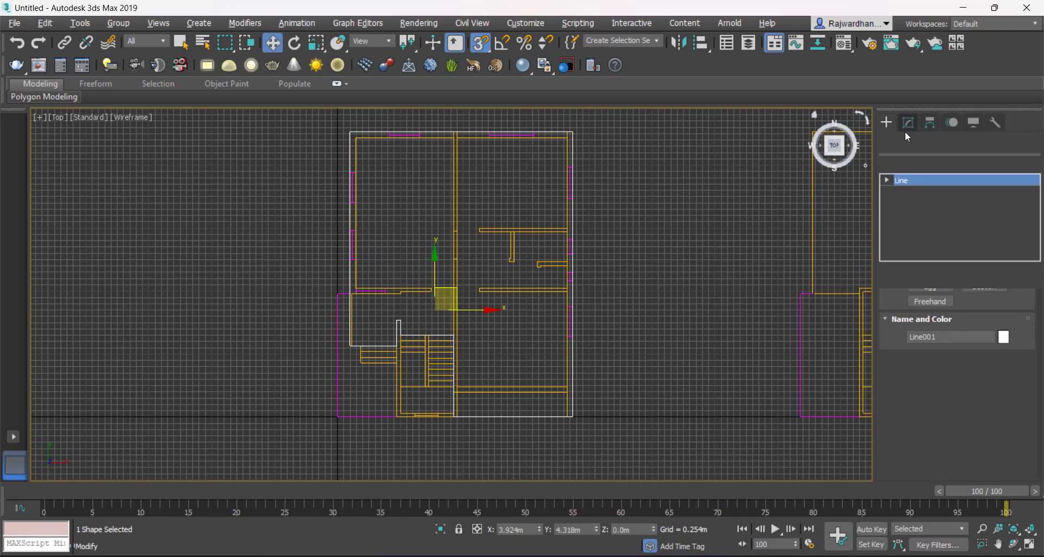
left_click(928, 162)
key("e")
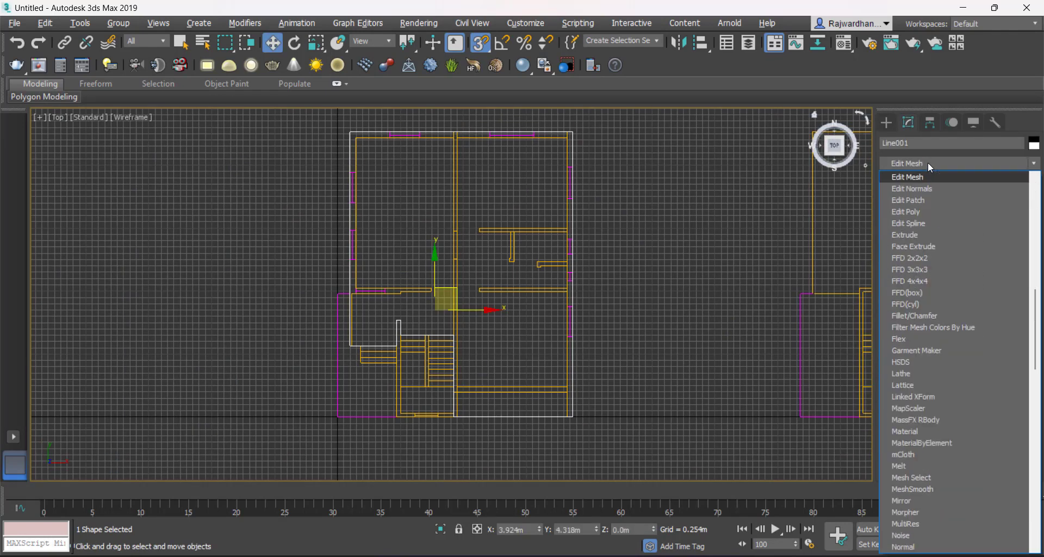
left_click(931, 234)
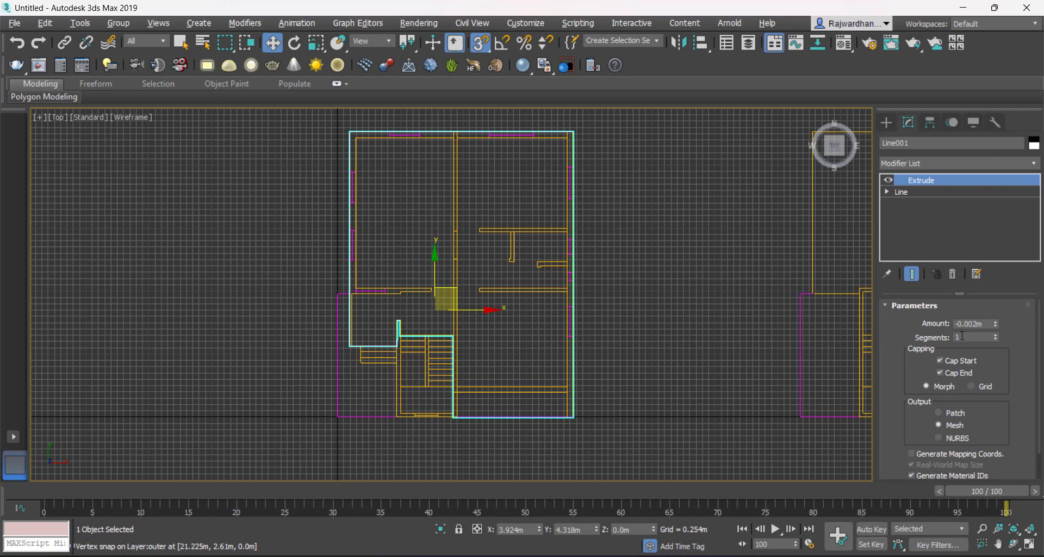
left_click_drag(985, 324, 947, 335)
type("0.15")
middle_click_drag(595, 291, 582, 299)
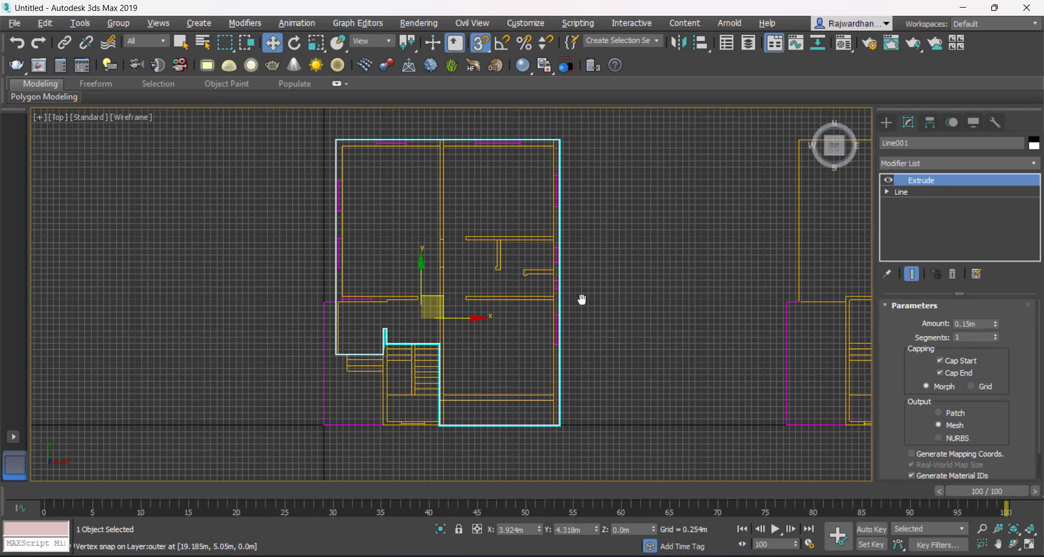
key("alt+w")
scroll(566, 391, "down", 3)
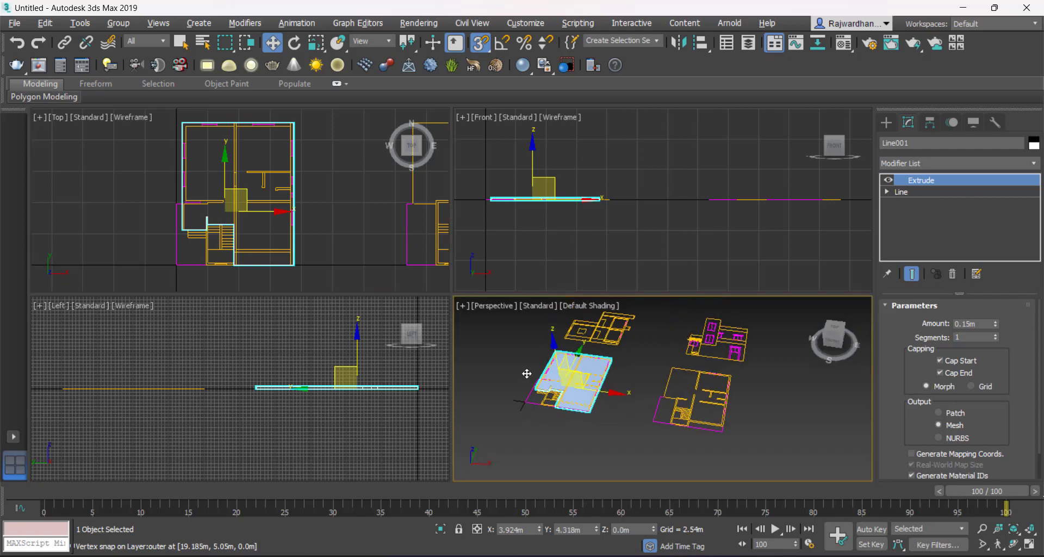
scroll(566, 391, "up", 5)
scroll(634, 423, "down", 5)
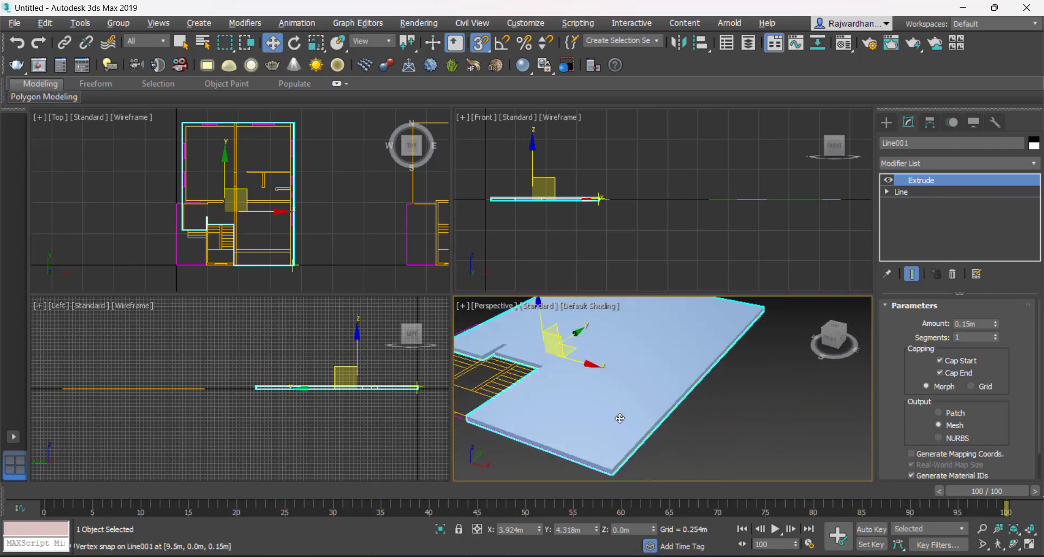
middle_click_drag(669, 391, 664, 398)
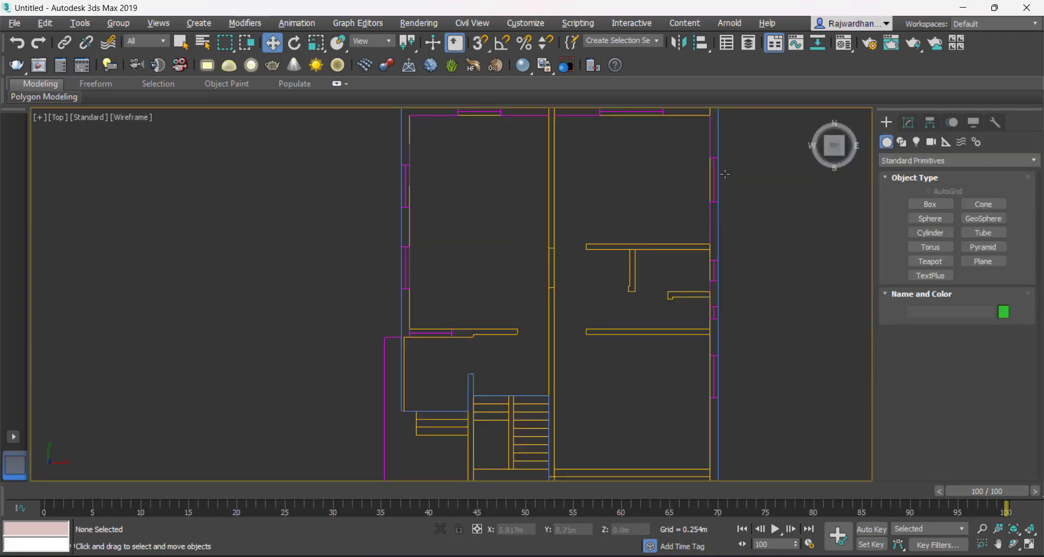
- Set up an AEC Extended Wall with width 0.23 m, height 3.0 m and Left justification, with snapping on
left_click(895, 160)
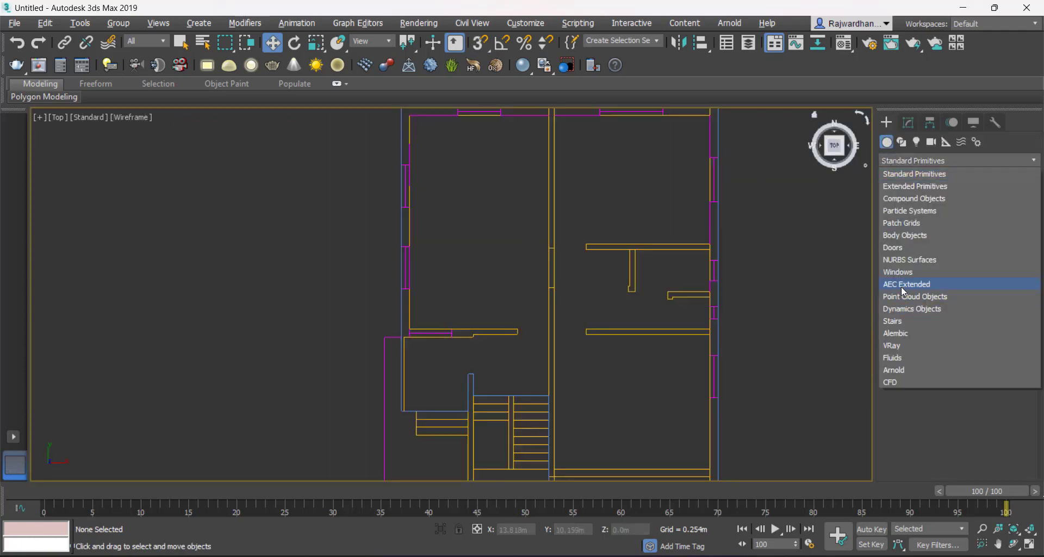
left_click(905, 285)
left_click(931, 217)
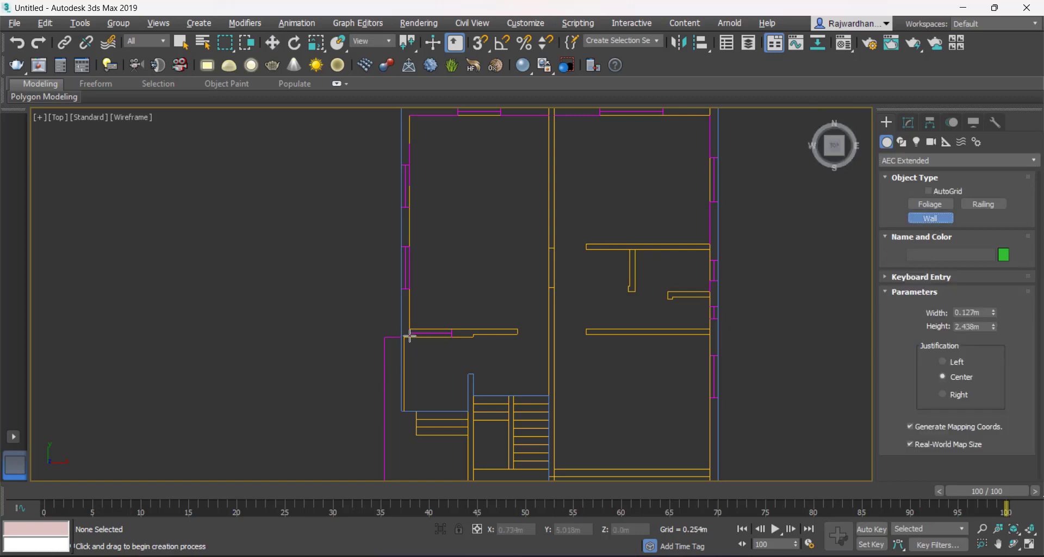
scroll(409, 330, "up", 5)
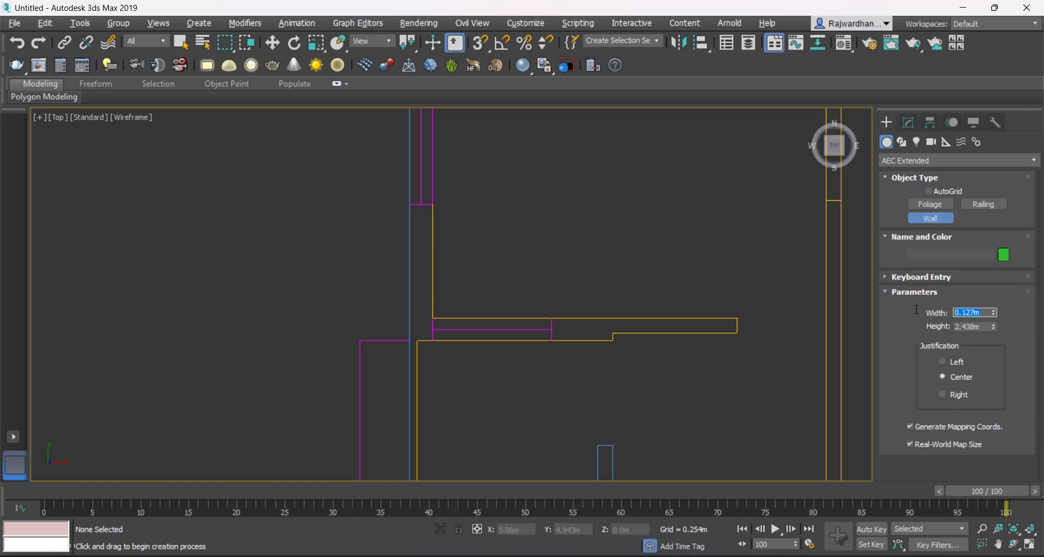
left_click(986, 325)
left_click(483, 42)
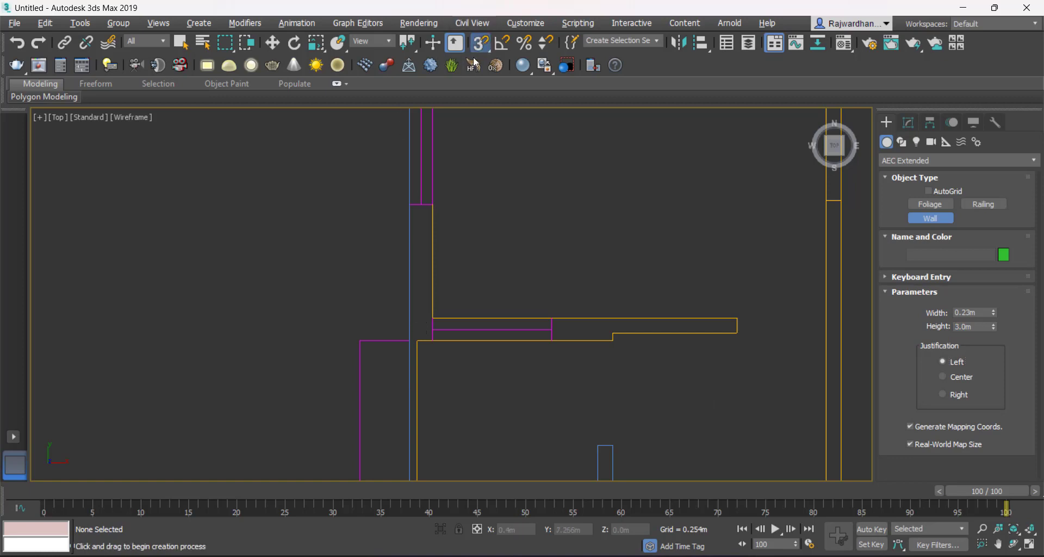
- Draw the 0.23 m outer wall from the porch corner up the left side, across the rear and down the right side to the front corner
left_click(433, 342)
right_click(430, 276)
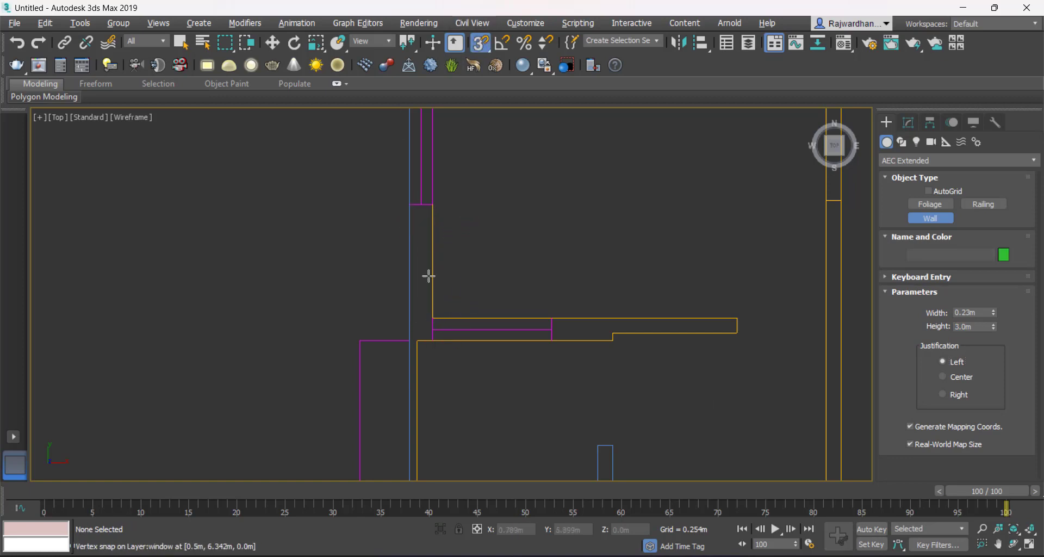
left_click(409, 340)
scroll(375, 345, "down", 2)
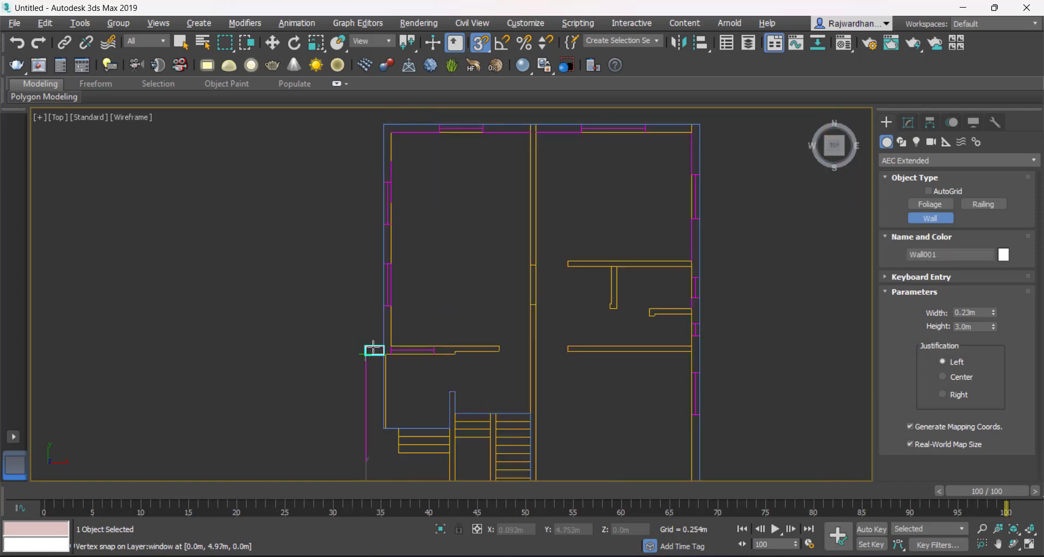
left_click(384, 125)
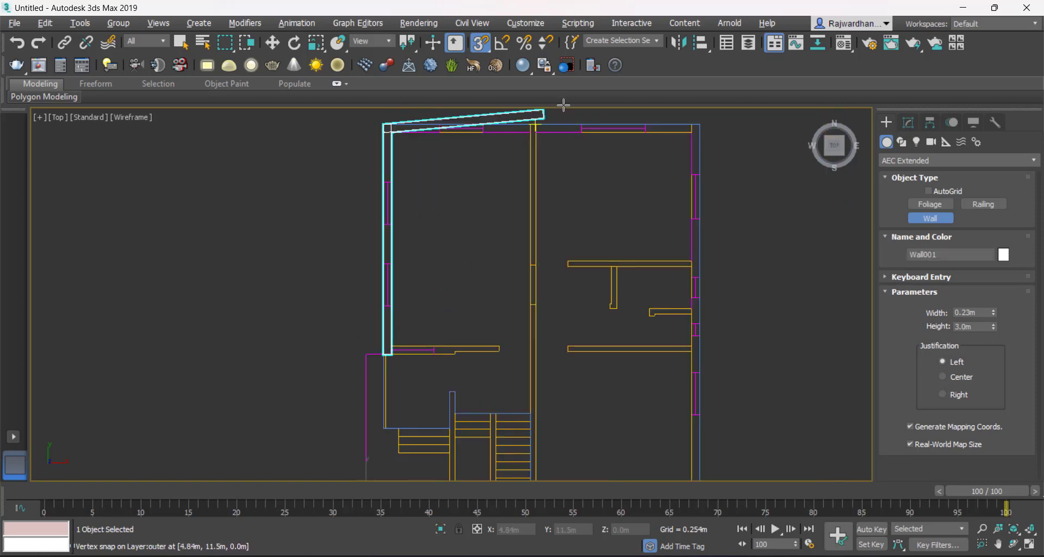
left_click(698, 127)
scroll(602, 145, "down", 2)
scroll(674, 327, "up", 4)
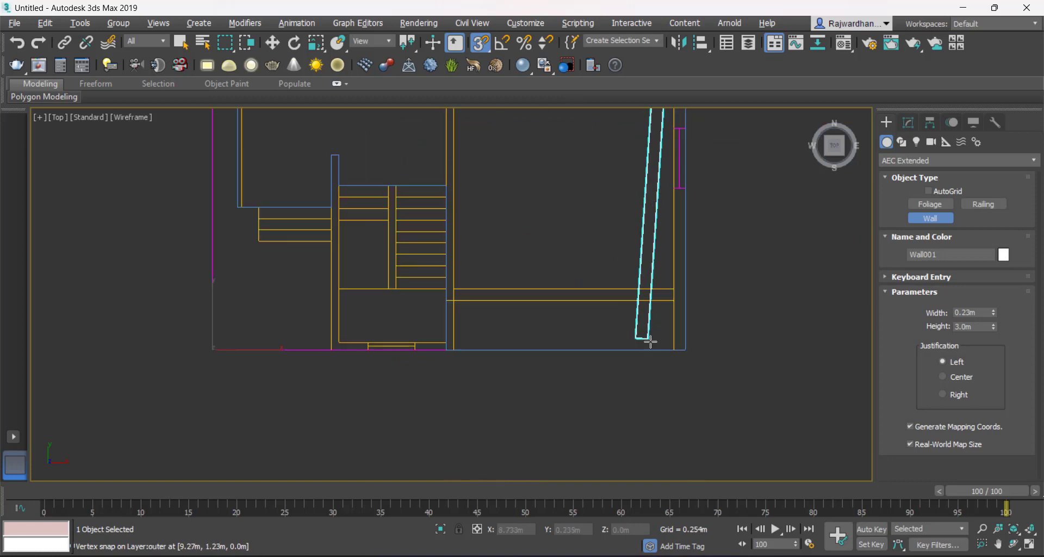
left_click(638, 363)
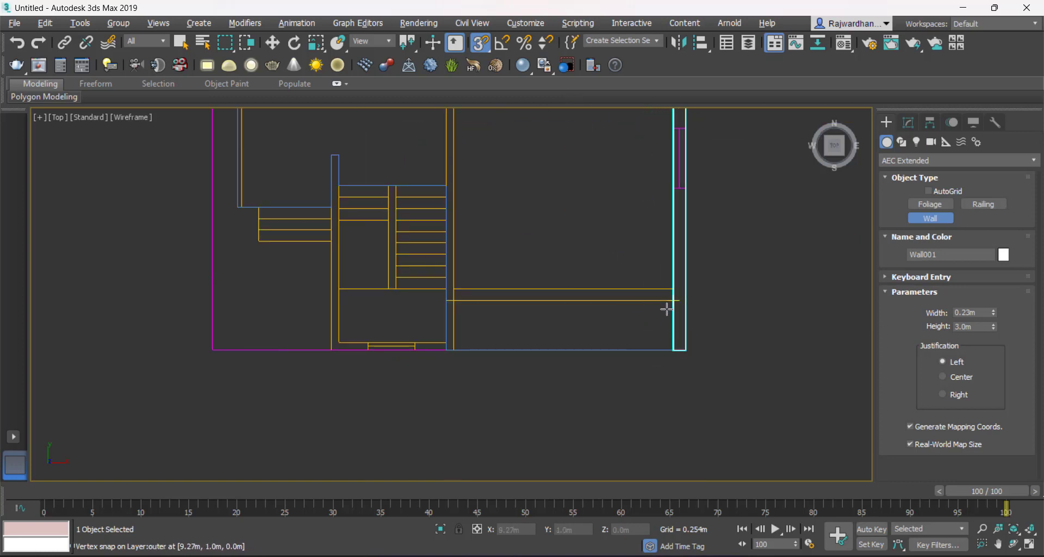
right_click(667, 305)
- Draw a 0.23 m wall across the front of the right-hand room, from the right outer wall to the central wall line
left_click(667, 300)
left_click(455, 300)
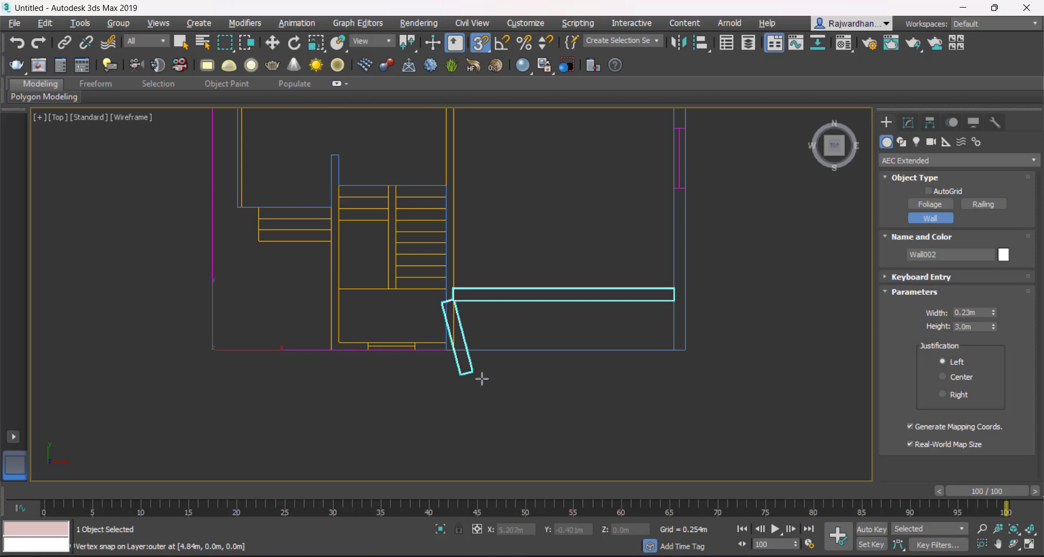
scroll(486, 378, "down", 3)
scroll(513, 266, "up", 2)
scroll(514, 266, "up", 2)
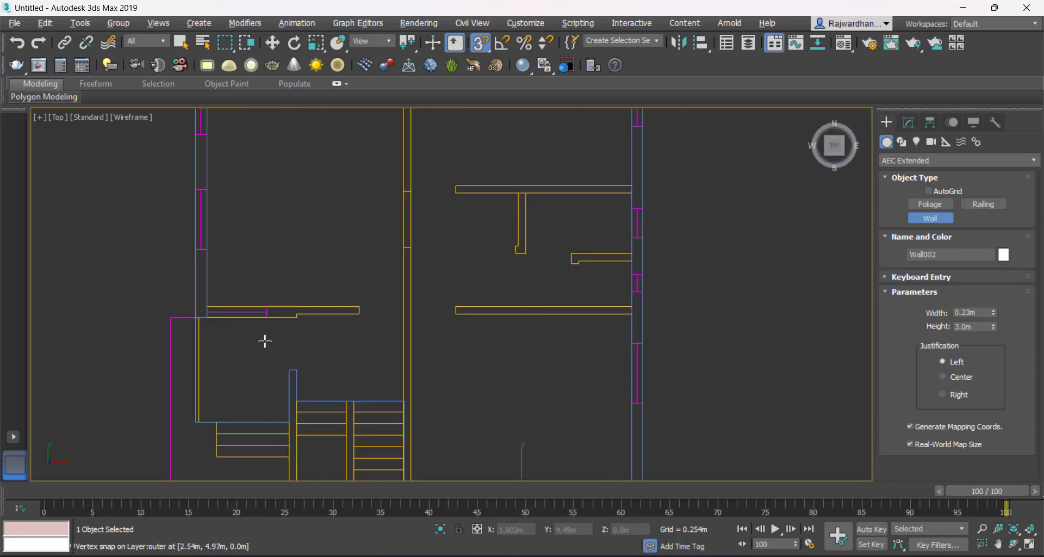
- Draw the 0.23 m wall along the thicker section above the porch, from the jog to the left outer wall, and end wall creation
scroll(265, 341, "up", 3)
left_click(326, 289)
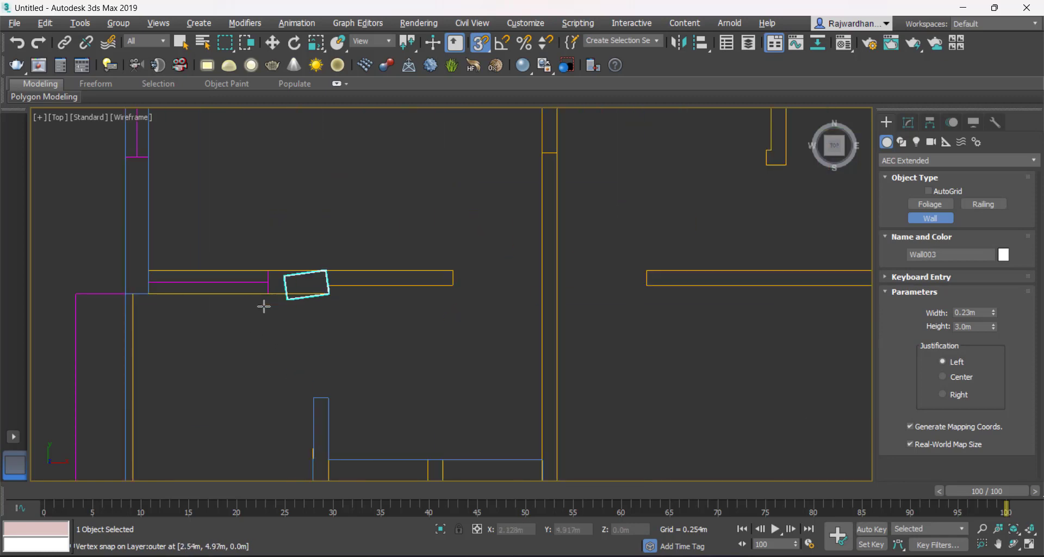
left_click(158, 295)
right_click(366, 301)
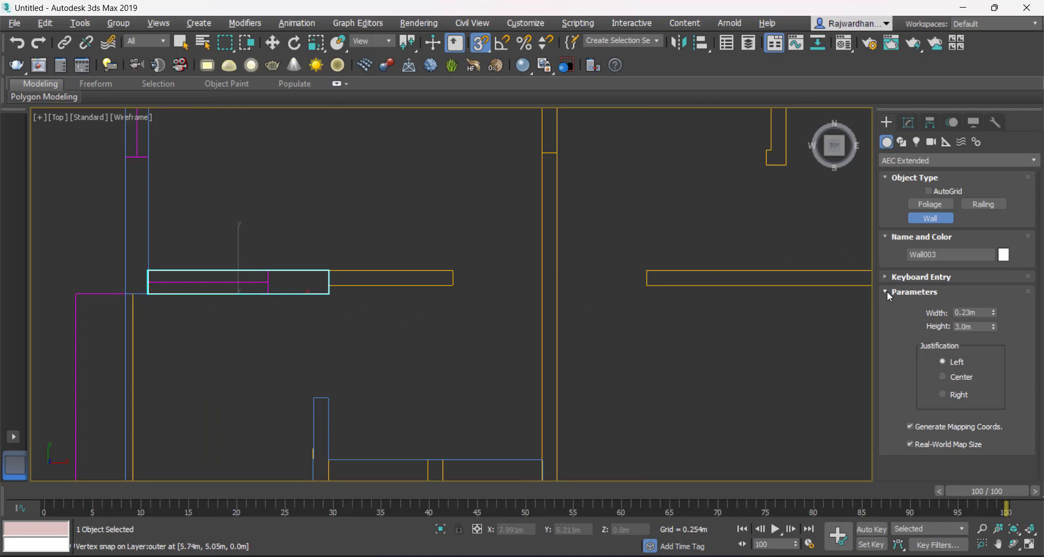
right_click(586, 311)
left_click(588, 316)
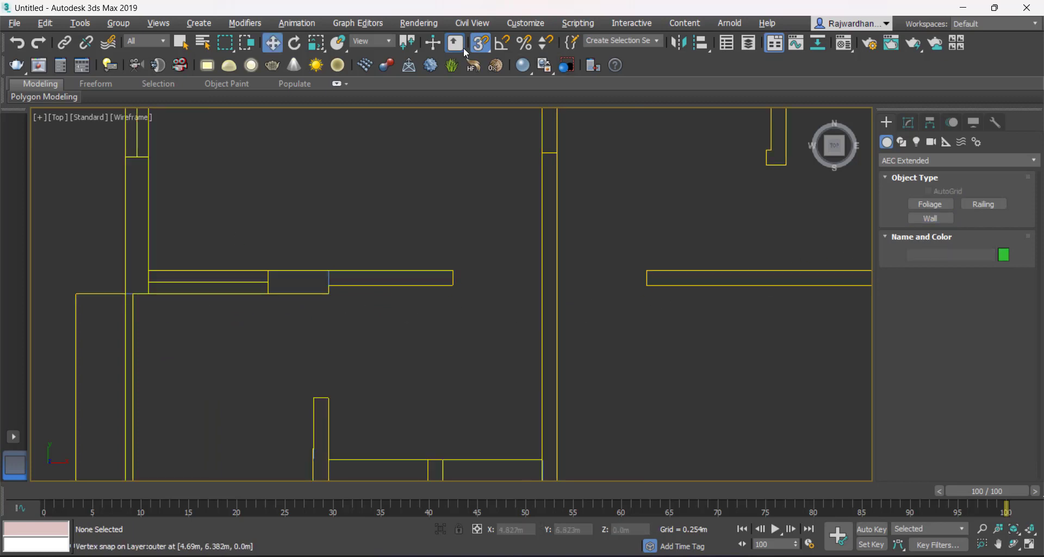
- Set a new Wall to 0.15 m width with Left justification and draw it along the thin section above the porch up to the jog
left_click(949, 218)
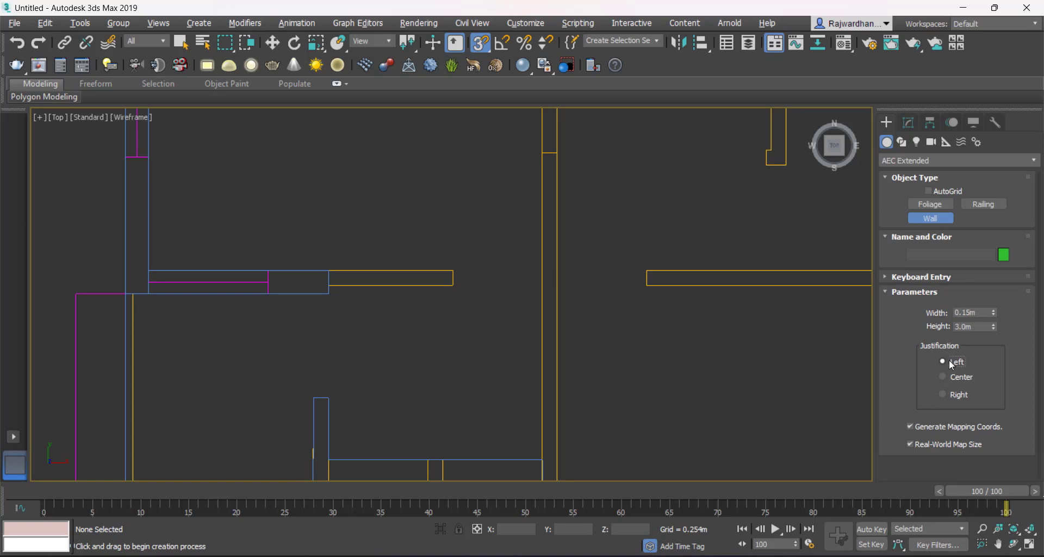
left_click(453, 278)
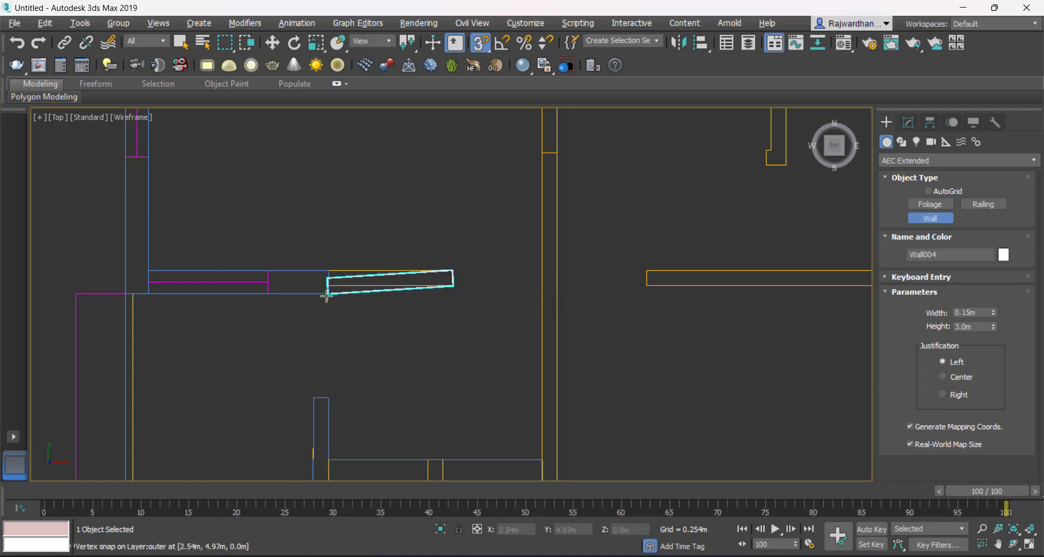
left_click(328, 285)
- Draw the long central 0.15 m wall from the front edge beside the staircase up to the rear outer wall
scroll(375, 333, "down", 4)
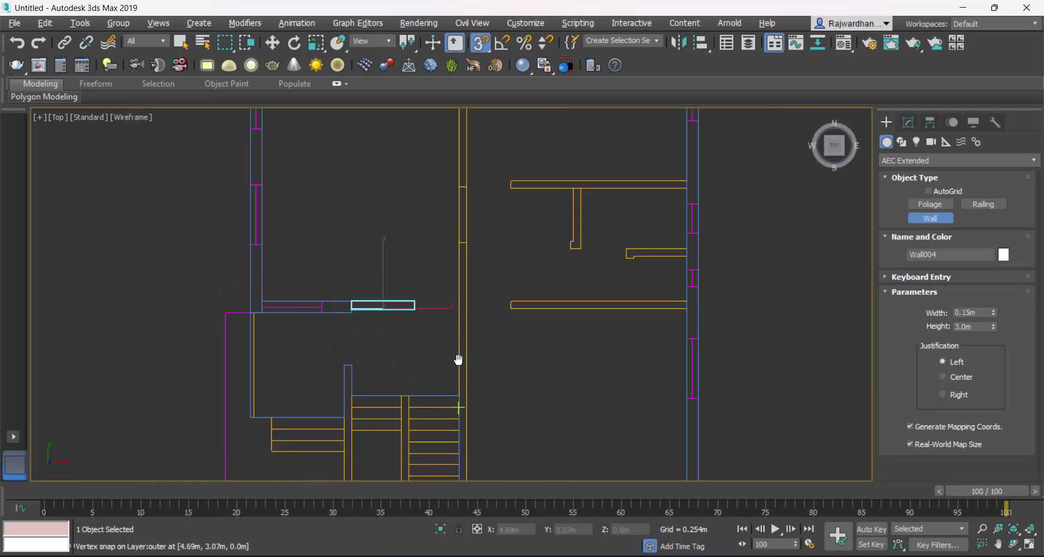
middle_click_drag(459, 359, 469, 235)
left_click(480, 438)
right_click(478, 297)
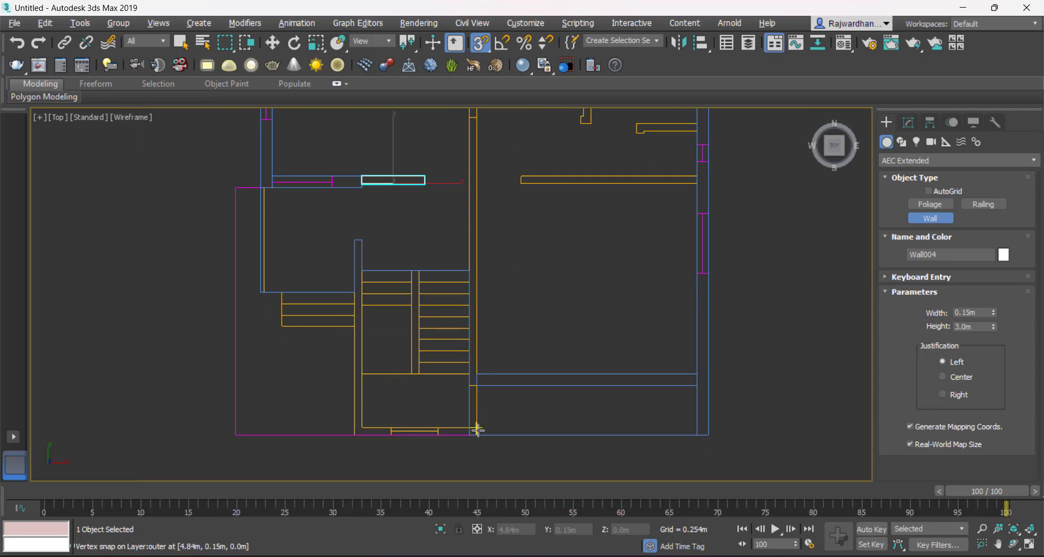
left_click(470, 436)
scroll(474, 477, "down", 4)
scroll(483, 340, "up", 4)
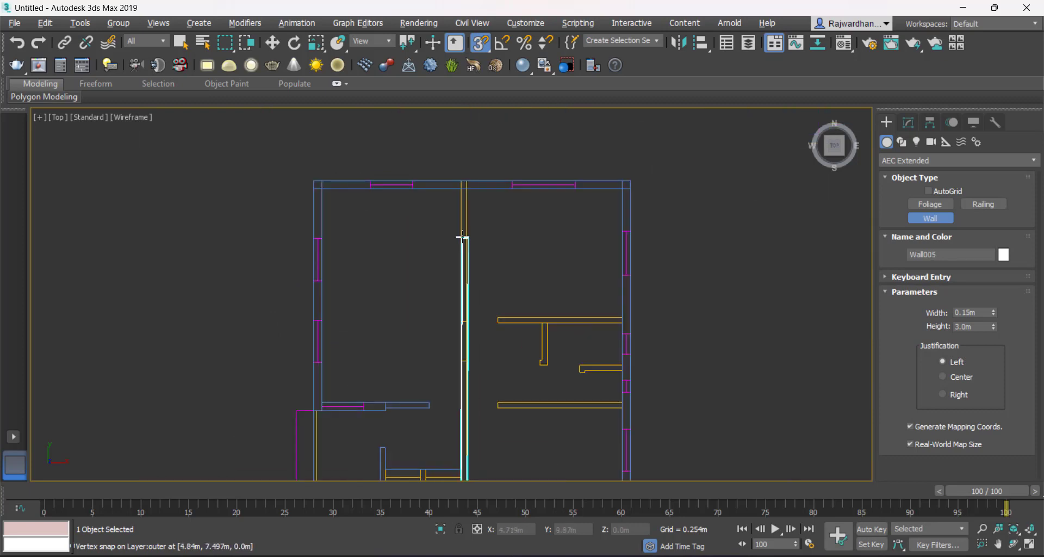
left_click(460, 188)
right_click(402, 319)
- Draw the upper horizontal 0.15 m partition in the right half, from the right outer wall to its free end
scroll(590, 331, "up", 4)
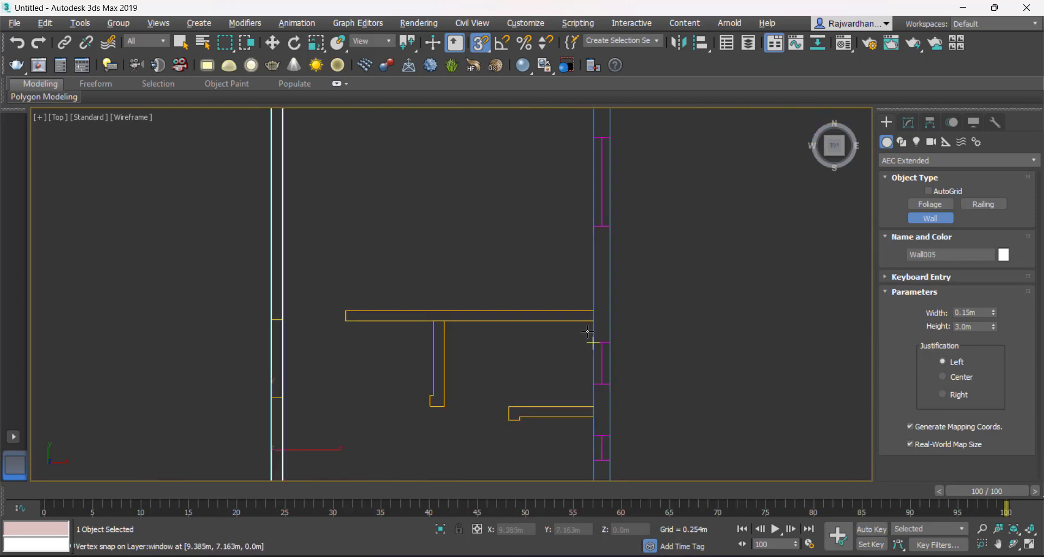
left_click(593, 317)
left_click(346, 319)
right_click(437, 333)
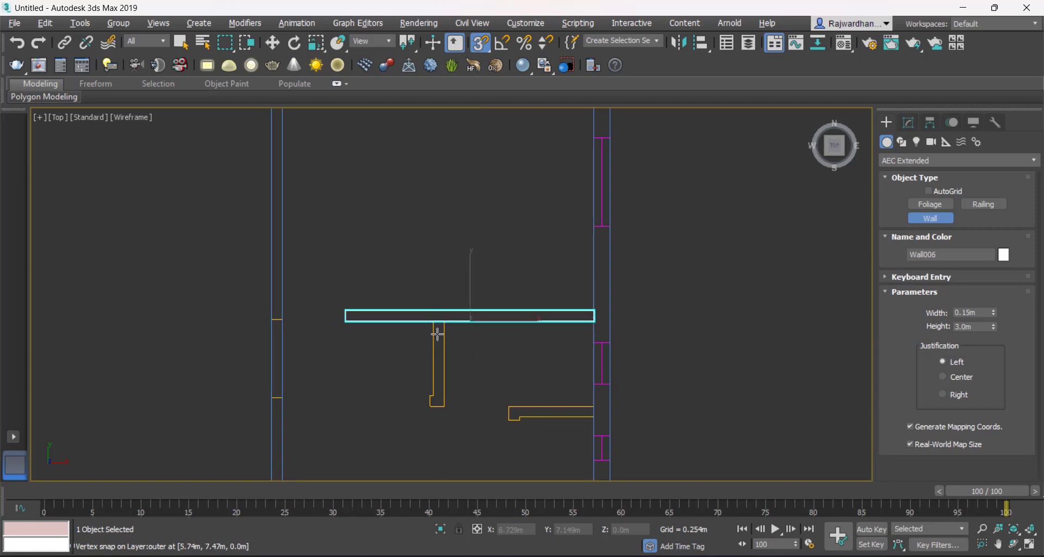
- Draw the short vertical 0.15 m wall below the upper partition and add the small jamb at its lower end
left_click(446, 321)
left_click(443, 407)
right_click(437, 412)
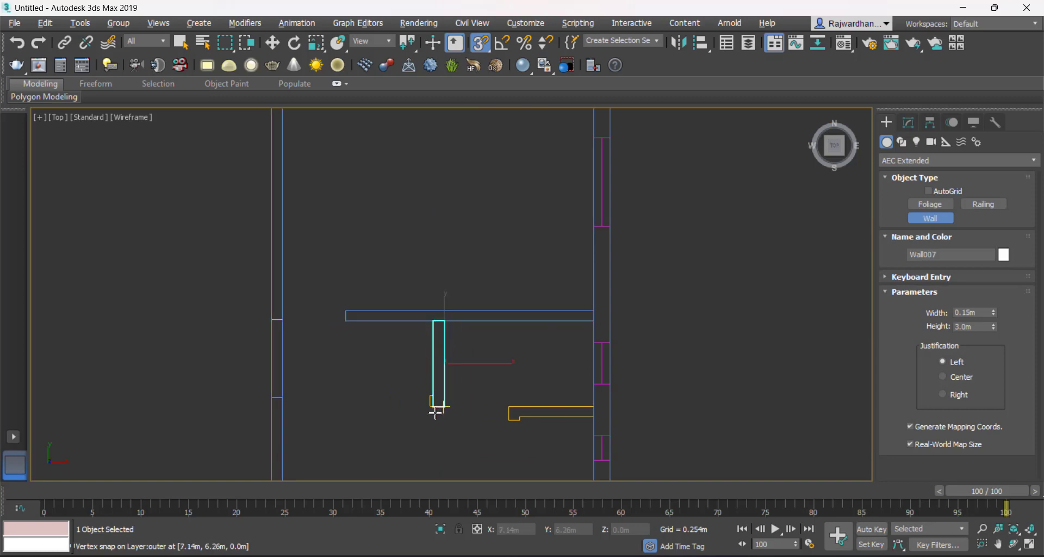
left_click(434, 407)
scroll(424, 404, "up", 5)
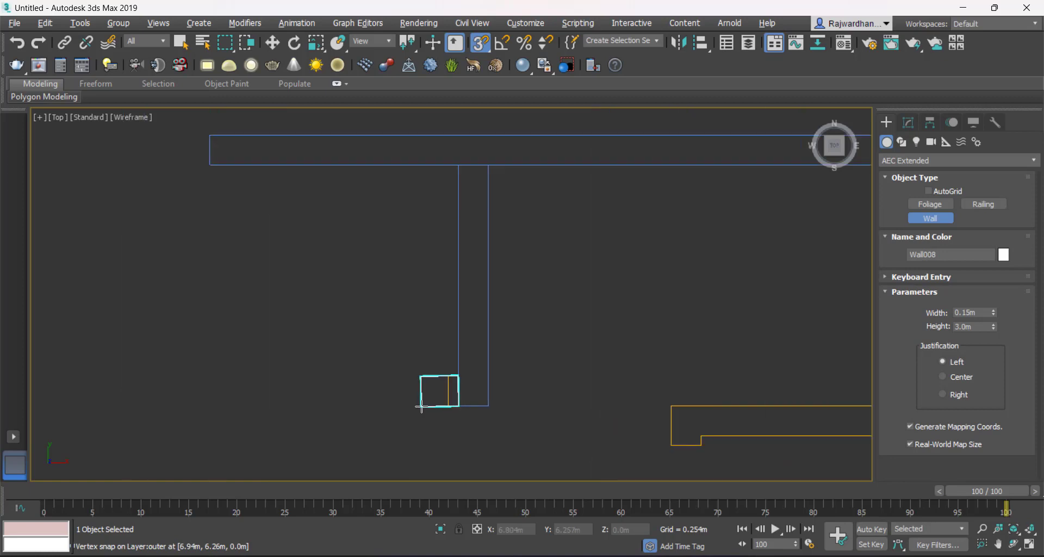
scroll(347, 364, "down", 3)
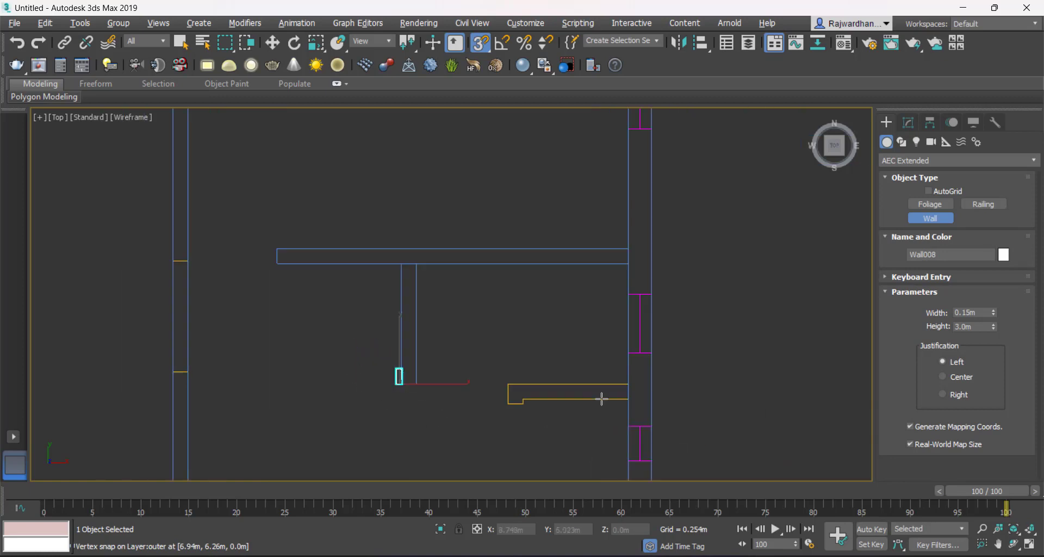
- Draw the short horizontal 0.15 m wall from the right outer wall and add the small jamb at its free end
right_click(624, 400)
left_click(624, 400)
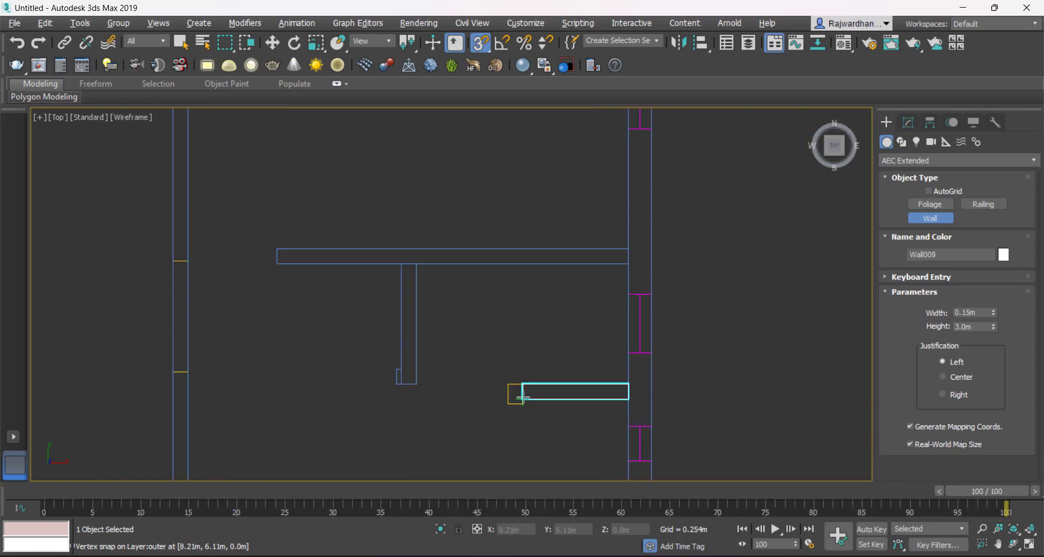
scroll(506, 413, "up", 5)
left_click(540, 331)
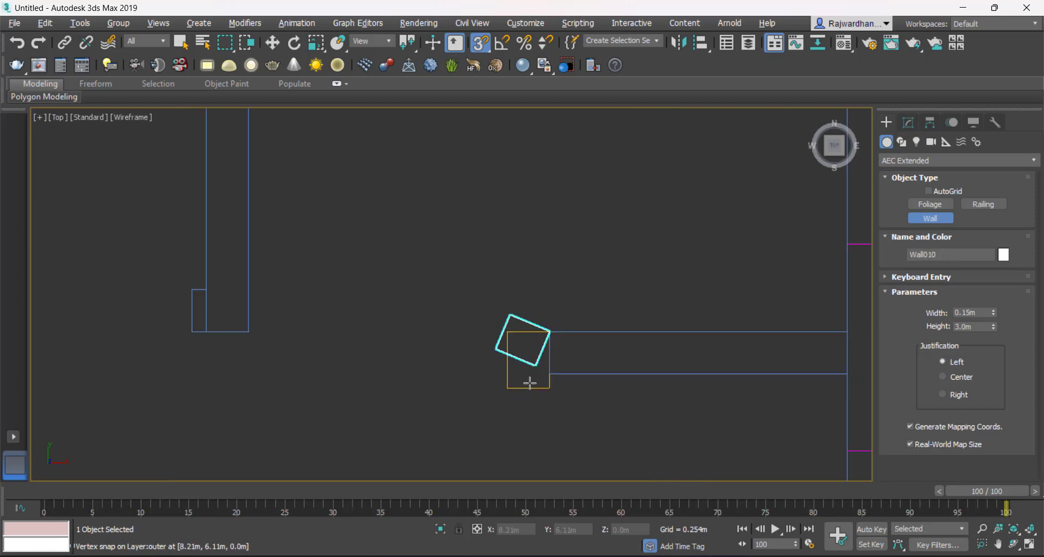
left_click(548, 392)
- Draw the remaining 0.15 m walls along the lower partition and around the staircase, and end wall creation
scroll(419, 400, "down", 6)
right_click(419, 399)
middle_click_drag(550, 344, 595, 163)
scroll(640, 281, "down", 5)
right_click(689, 301)
left_click(690, 301)
- Turn snapping off, select all the walls in the Perspective view and set their object color to white
key("alt+w")
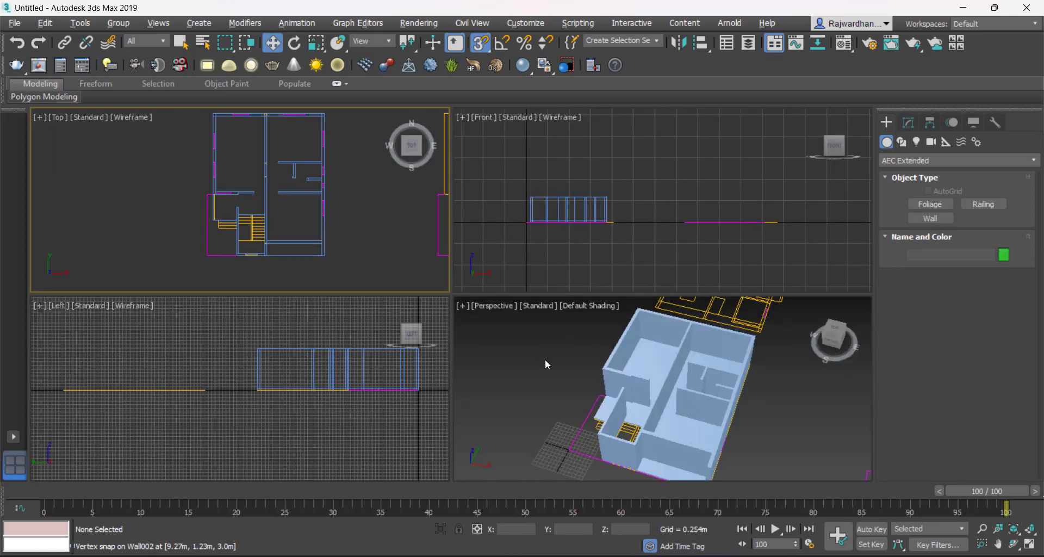
middle_click_drag(707, 394, 698, 326, "alt")
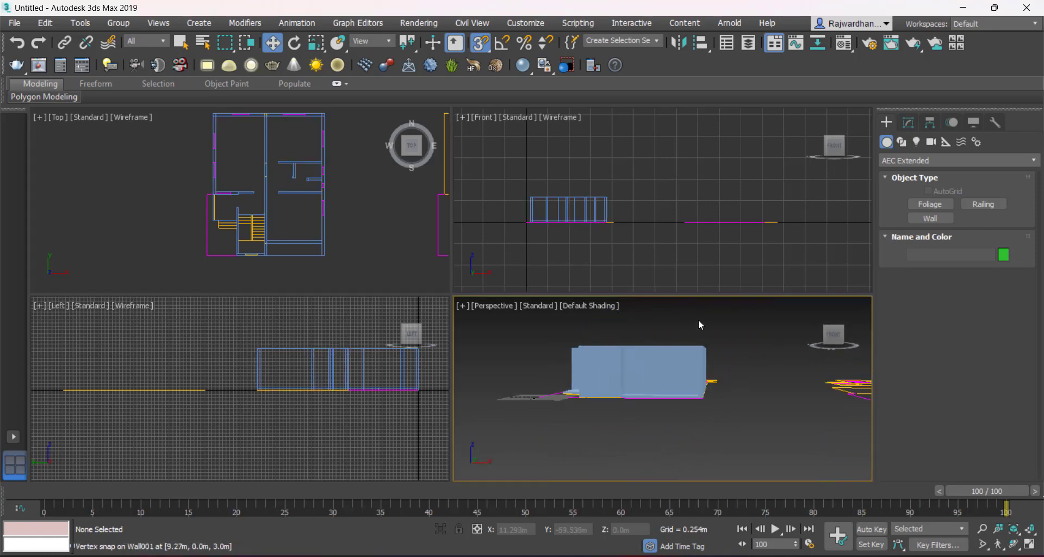
key("s")
left_click_drag(568, 376, 568, 377)
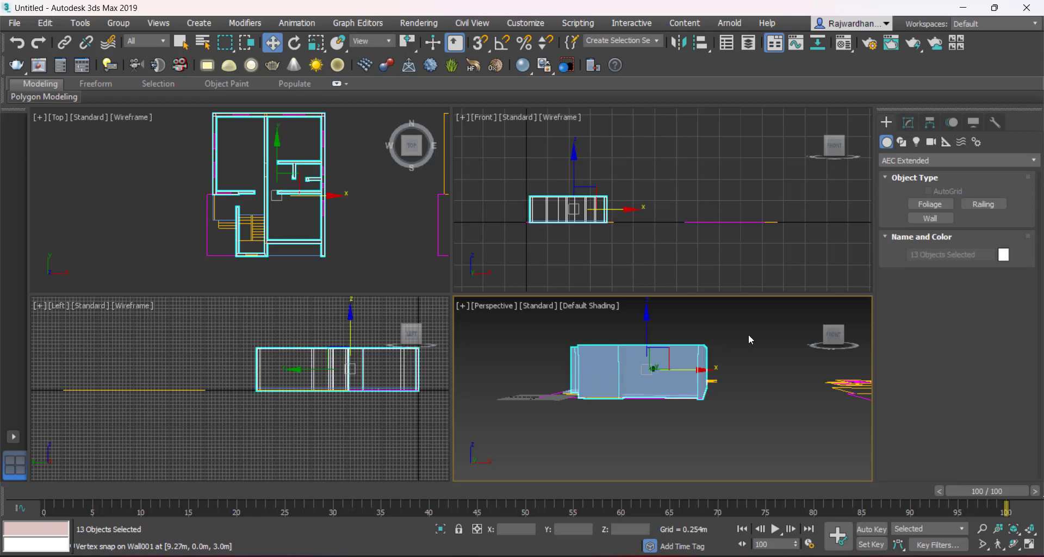
left_click(1004, 254)
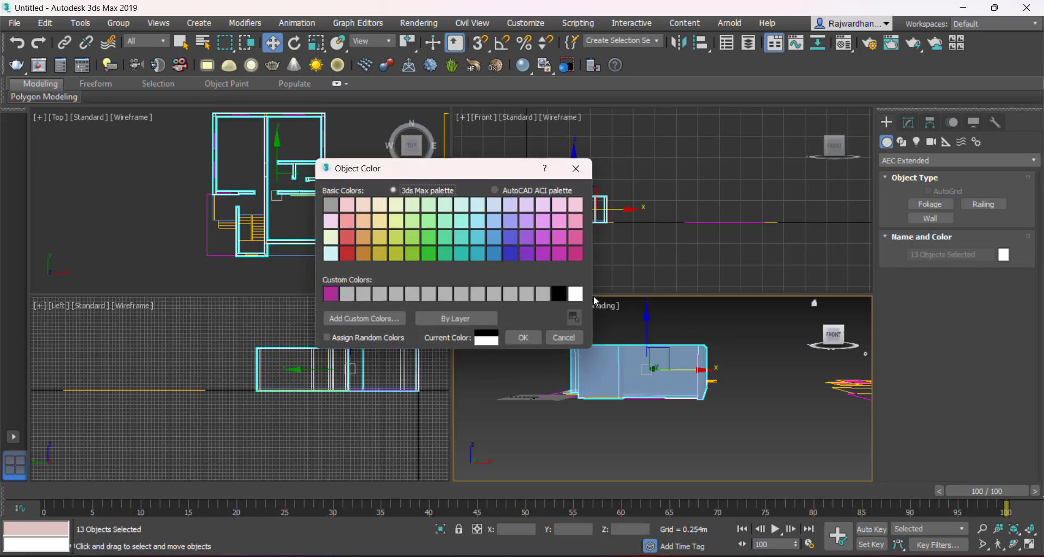
left_click(575, 294)
left_click(523, 337)
left_click(738, 326)
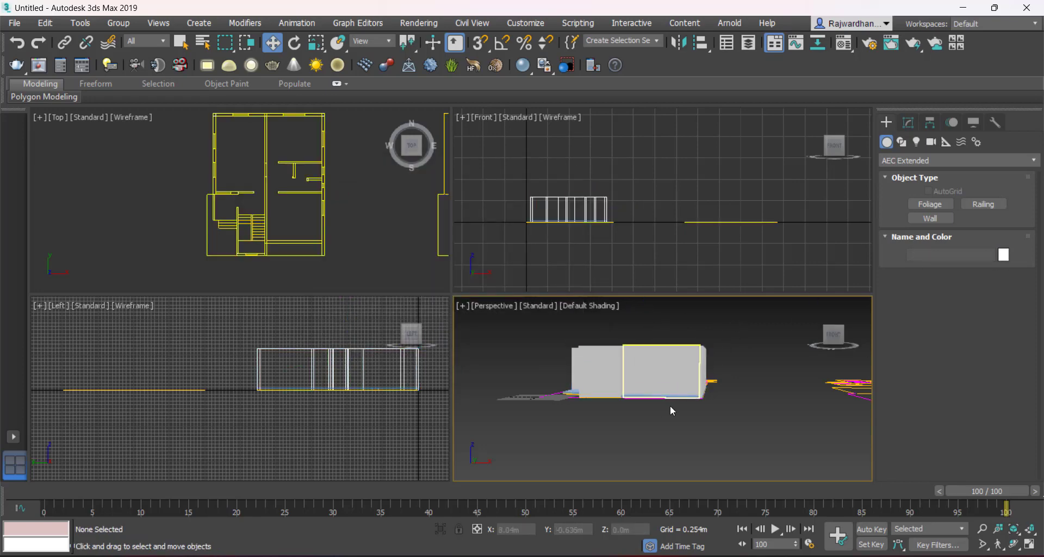
- Set the floor slab's object color to grey and check the model in the Perspective view
scroll(664, 397, "up", 4)
left_click(669, 397)
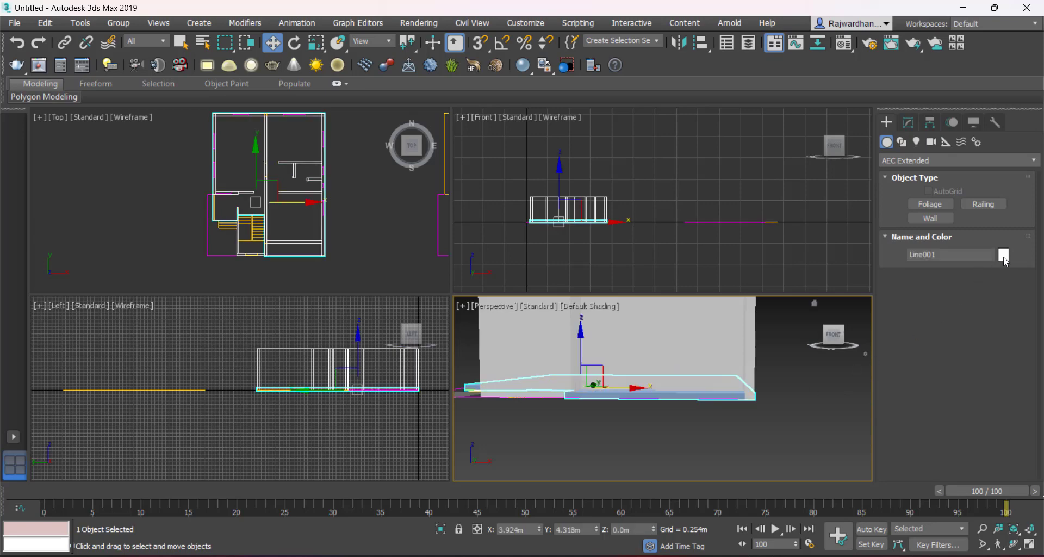
left_click(1004, 255)
left_click(543, 294)
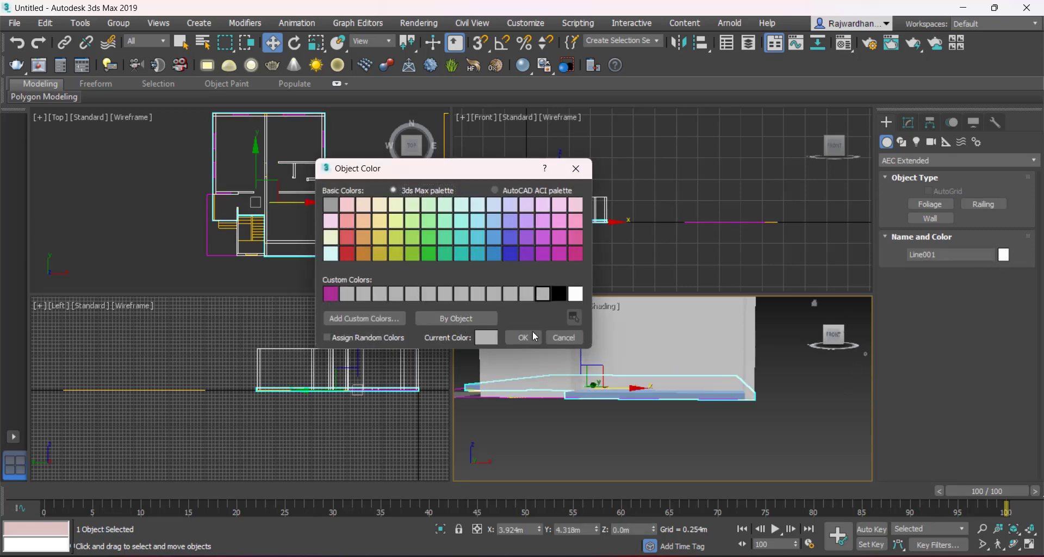
left_click(514, 342)
left_click(637, 422)
middle_click_drag(632, 347, 614, 392, "alt")
left_click(660, 415)
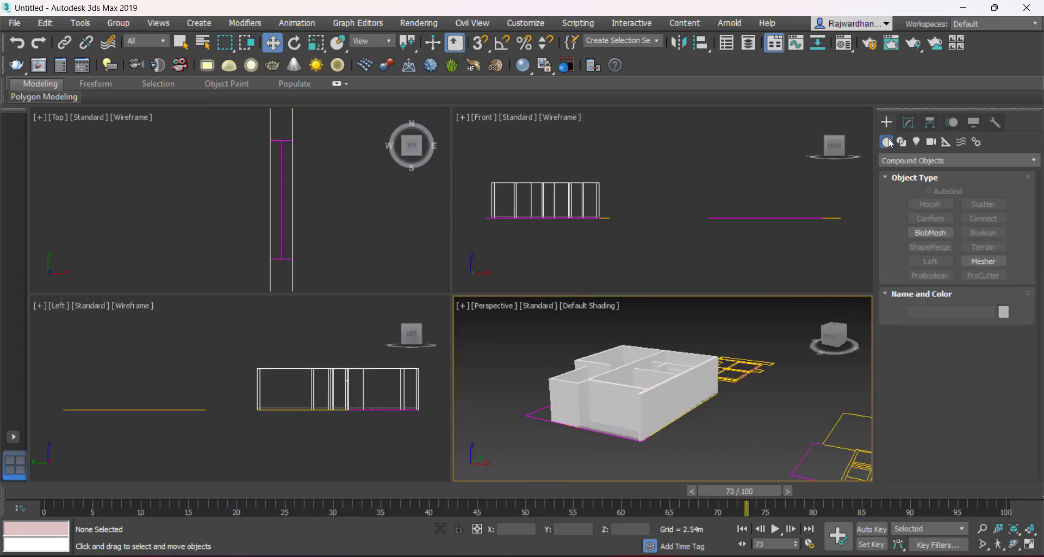
- Turn vertex snapping on and draw a 1.2 × 0.23 m box about 1 m high over the window opening marked in the long outer wall
left_click(896, 159)
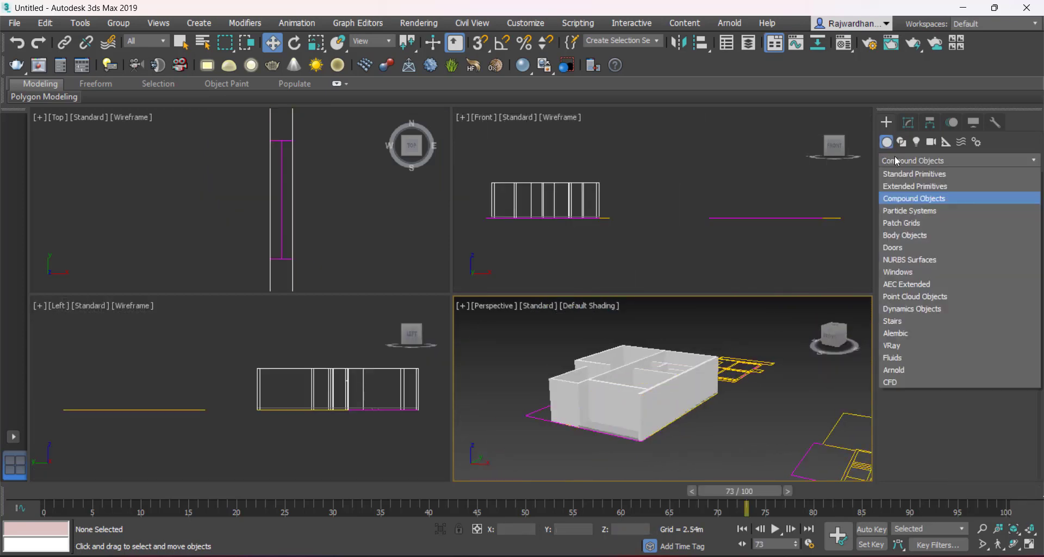
left_click(902, 172)
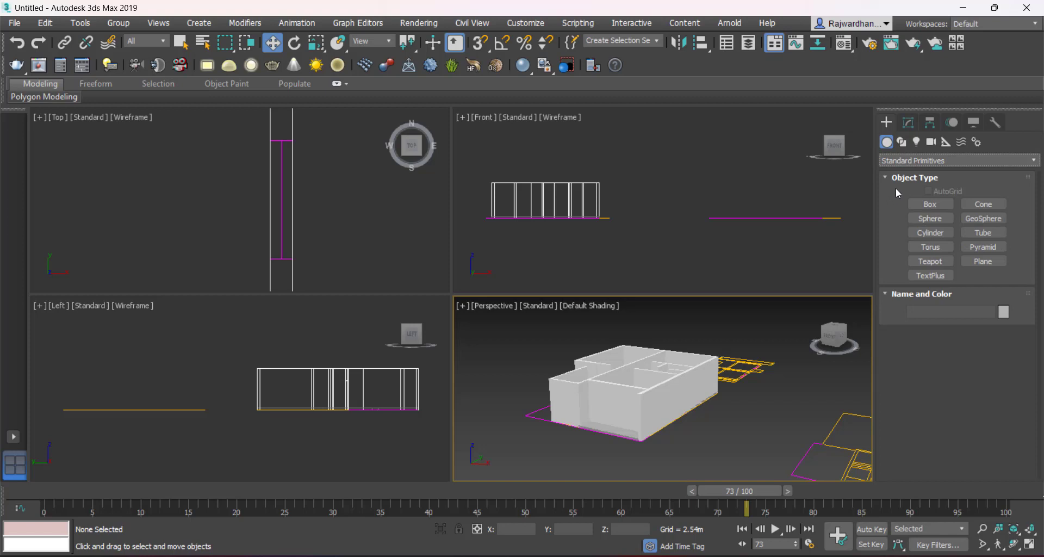
left_click(930, 204)
scroll(246, 202, "down", 3)
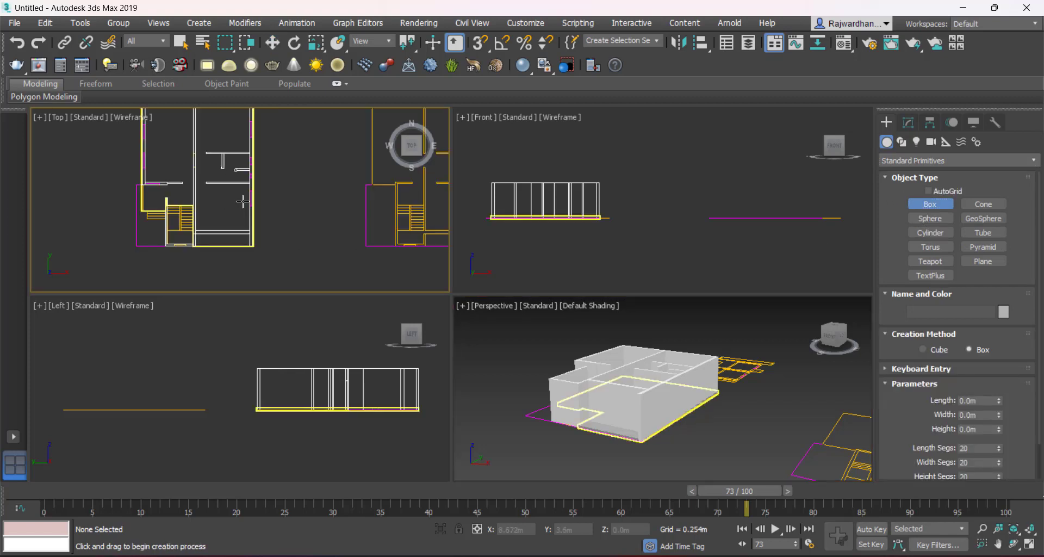
scroll(248, 199, "up", 6)
middle_click_drag(252, 189, 259, 224)
scroll(249, 216, "down", 1)
key("s")
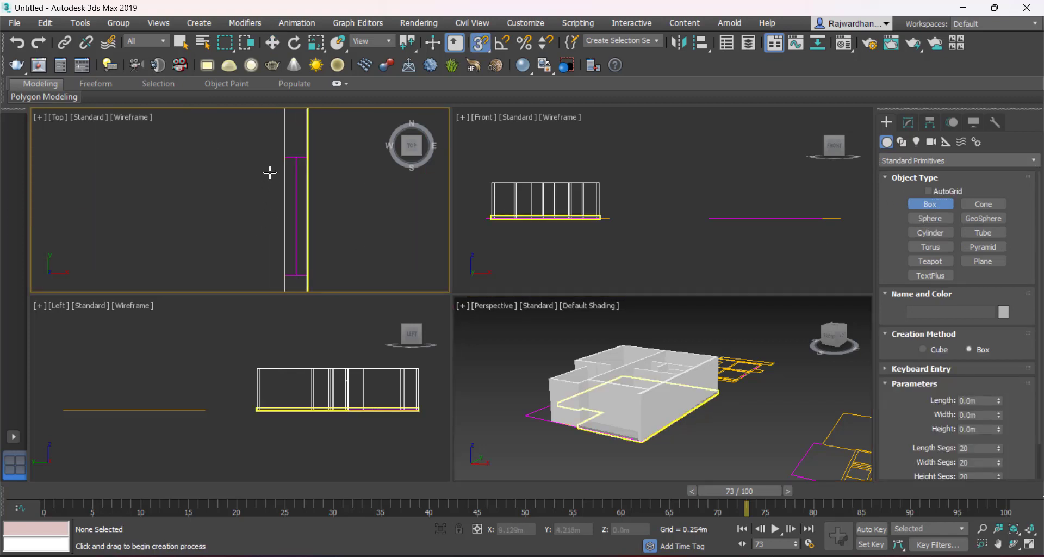
left_click_drag(284, 157, 308, 275)
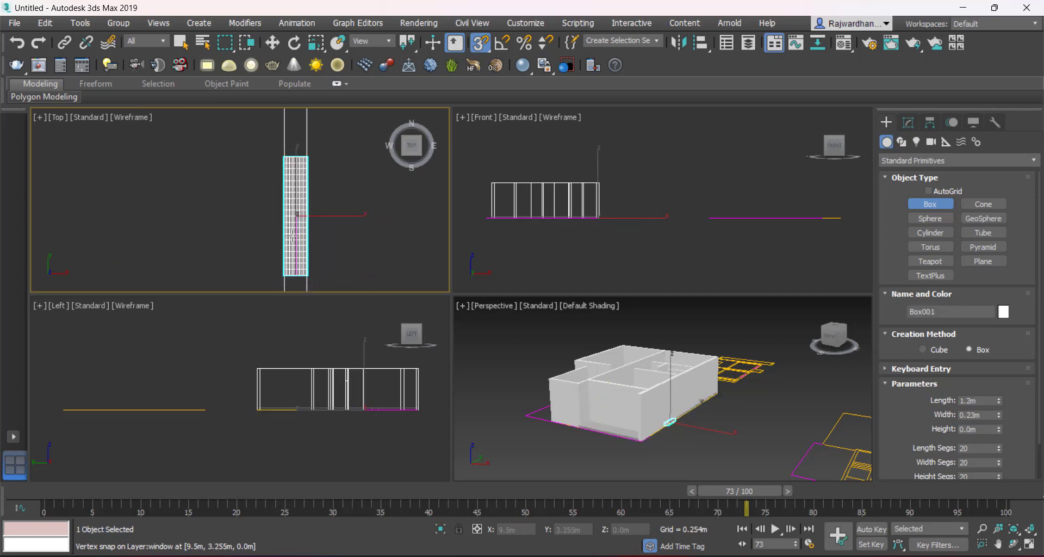
left_click(276, 173)
key("w")
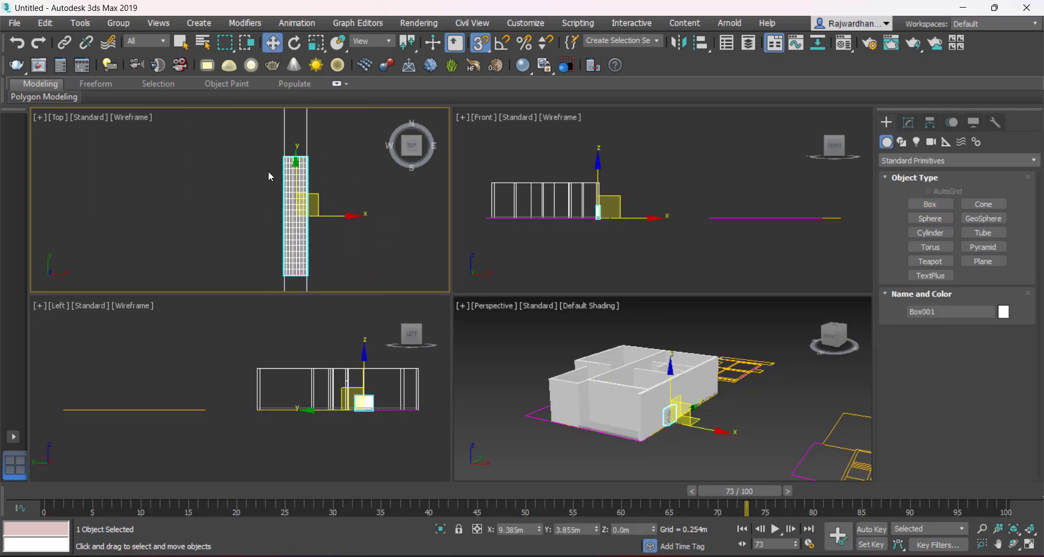
- Widen the window box to about 0.76 m, set its height to 1.2 m and raise it to 0.9 m in Z
left_click(909, 123)
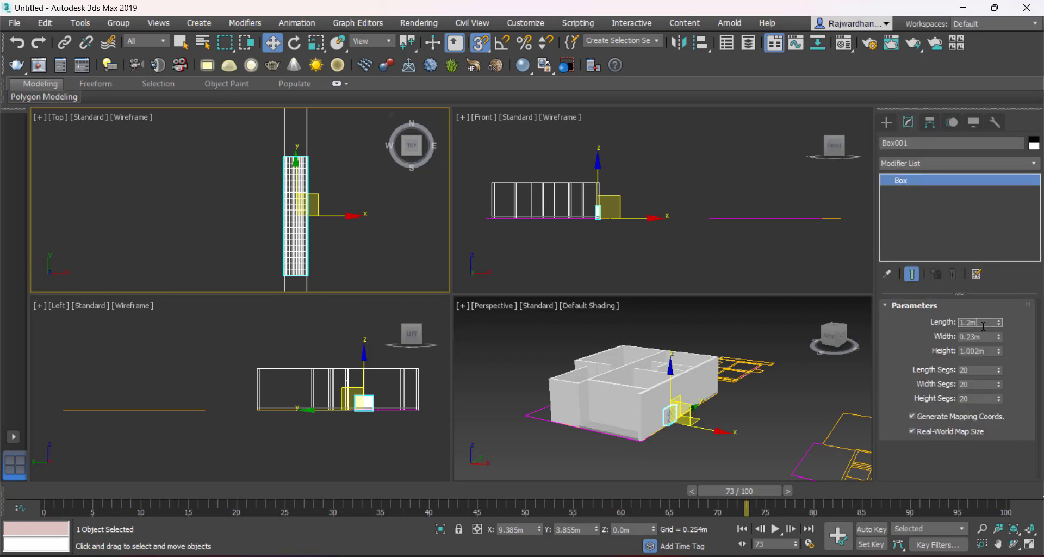
key("Tab")
left_click_drag(1000, 338, 945, 319)
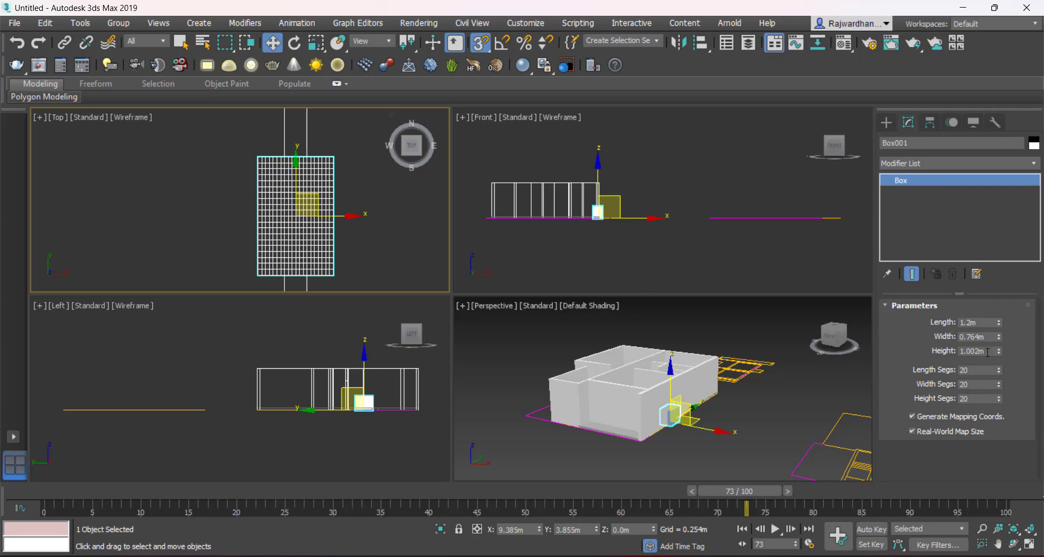
key("Return")
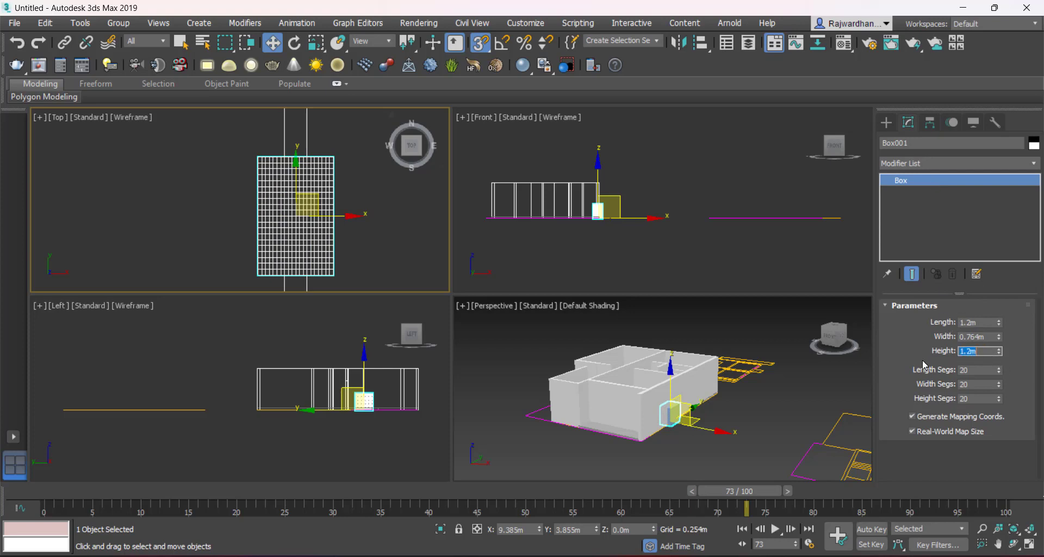
double_click(648, 529)
type("0.9")
key("Return")
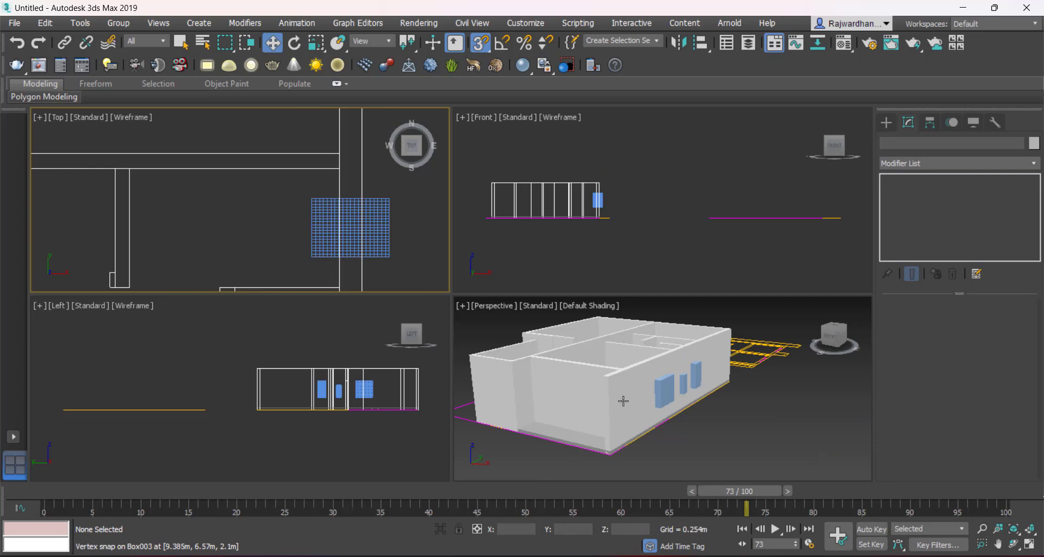
- Select the outer wall crossed by the three window boxes, undoing any accidental move of the wall
scroll(626, 401, "up", 8)
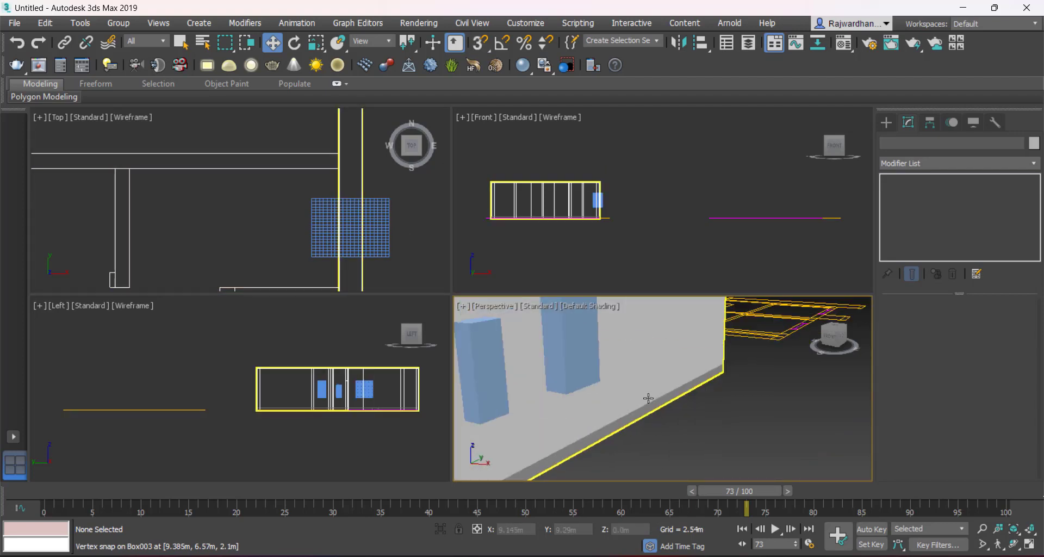
middle_click_drag(673, 392, 724, 399)
scroll(721, 400, "down", 3)
middle_click_drag(664, 435, 679, 387, "alt")
left_click(678, 386)
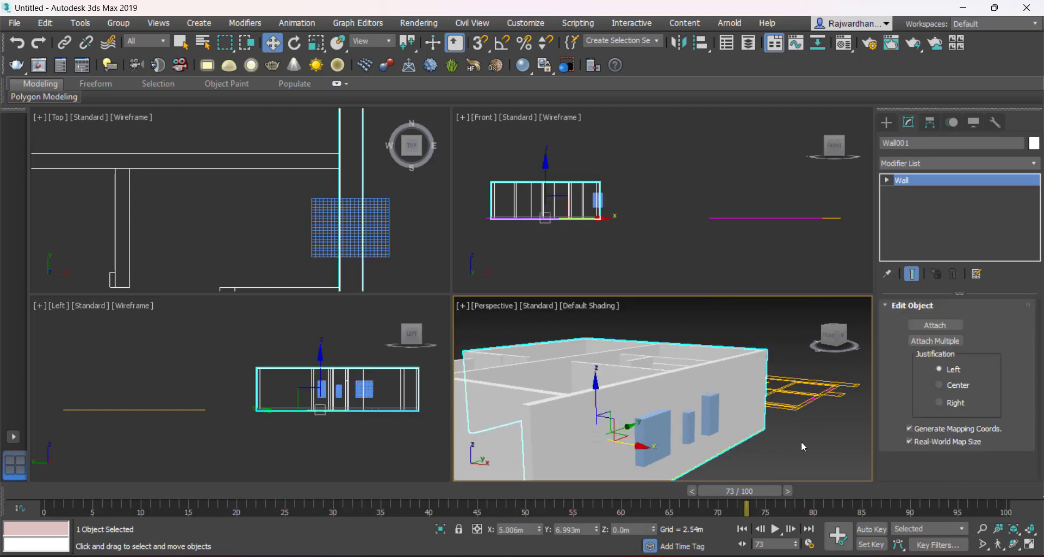
left_click_drag(741, 376, 739, 366)
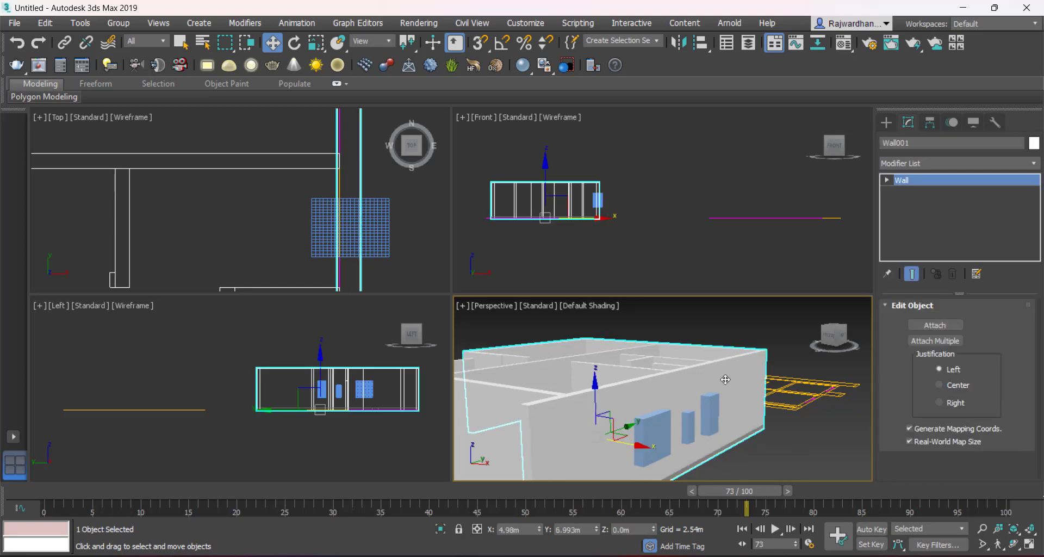
key("ctrl+z")
- Convert the selected outer wall into a Boolean compound object with the Subtract operation
left_click(887, 123)
left_click(923, 160)
left_click(915, 199)
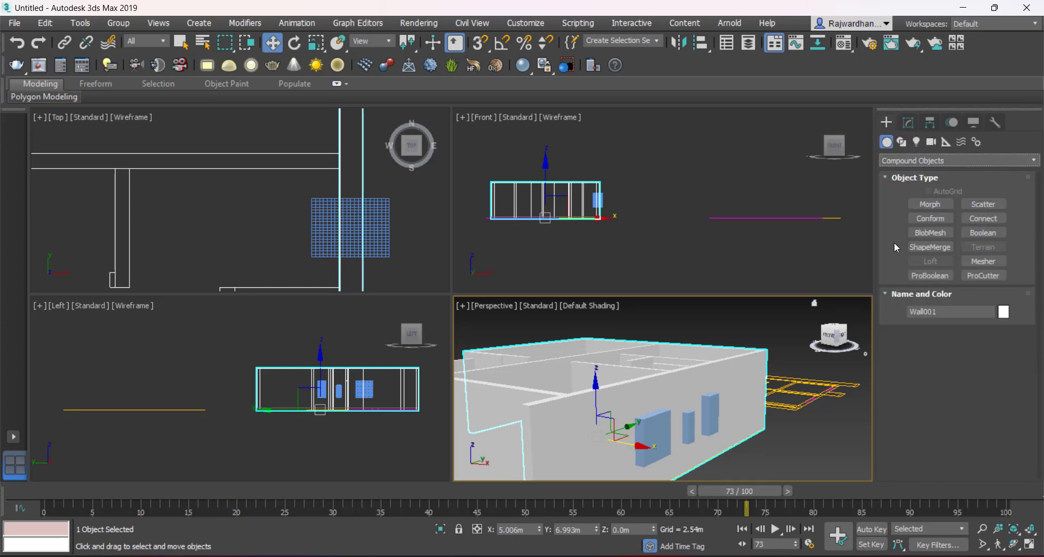
left_click(989, 235)
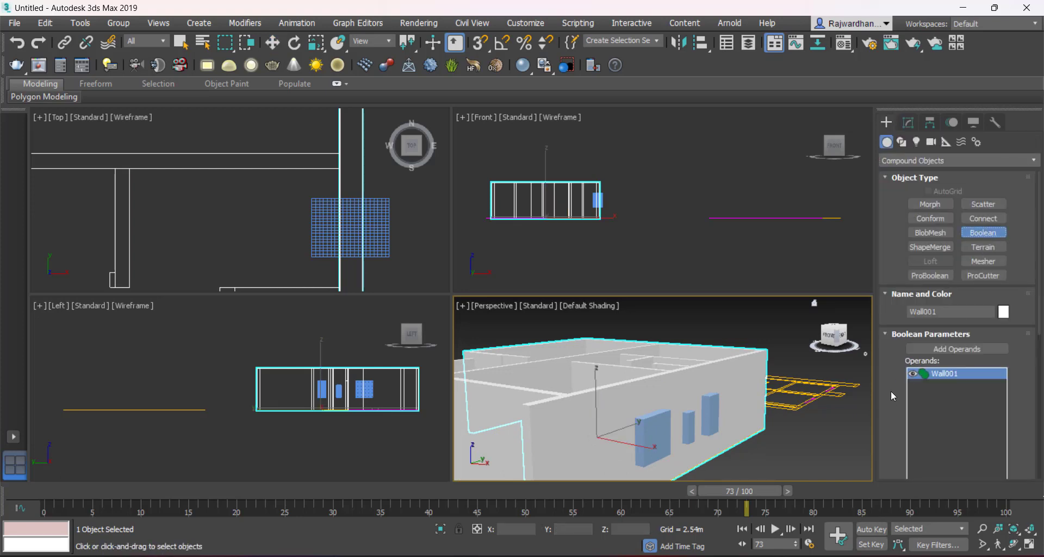
left_click_drag(890, 407, 944, 143)
left_click(929, 343)
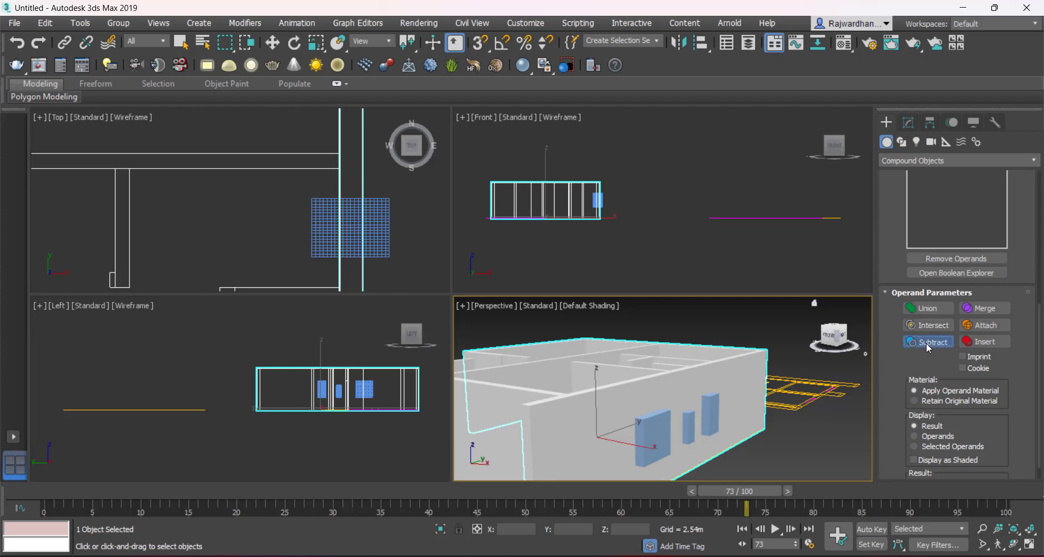
scroll(890, 213, "up", 5)
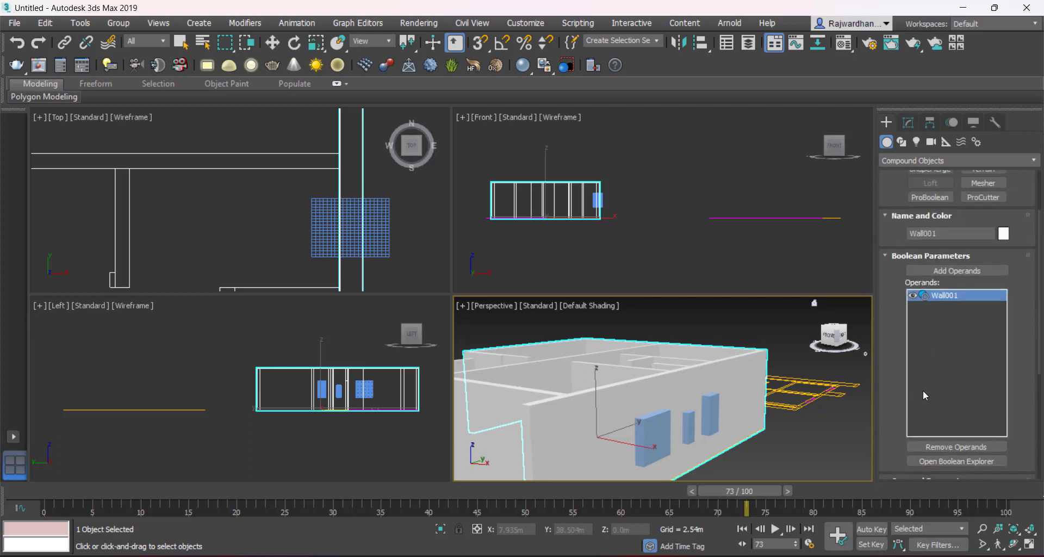
- Add the three window boxes as Boolean operands to cut the openings, then end the operation and turn snapping on
left_click(937, 272)
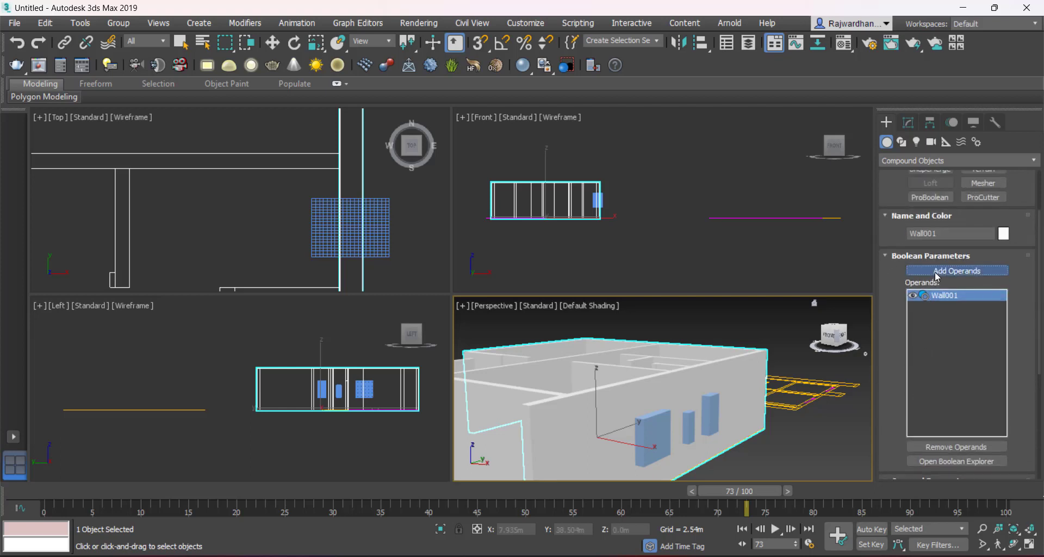
left_click(659, 435)
left_click(688, 430)
left_click(710, 416)
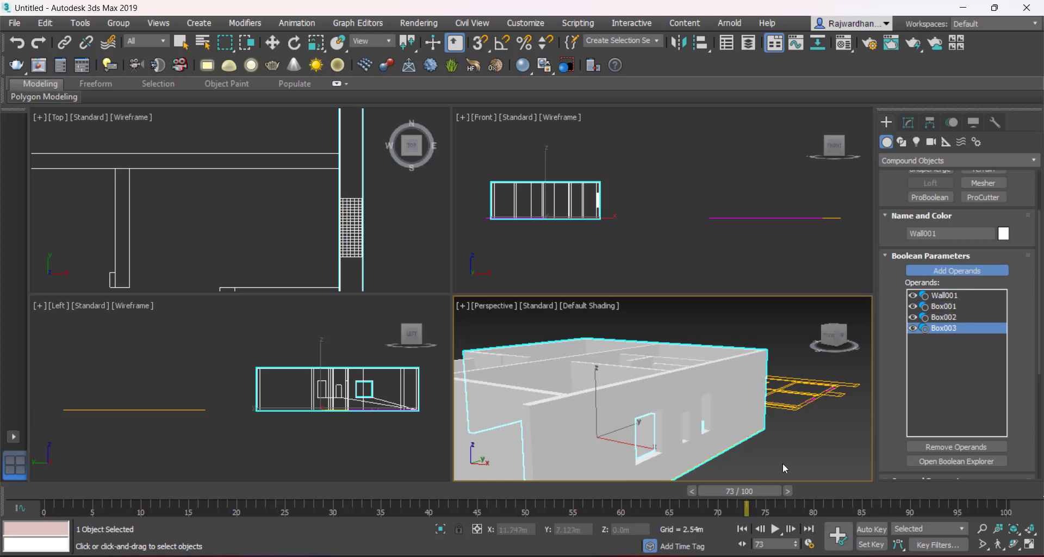
key("s")
key("w")
left_click(777, 458)
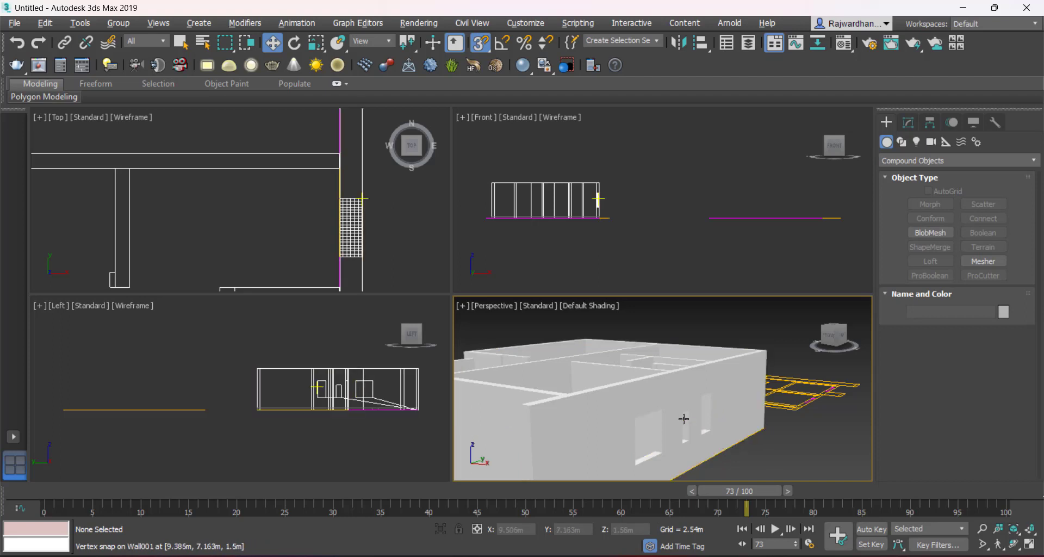
- Create a casement window in the largest wall opening, 1.2 m wide, about 0.22 m deep and 1.2 m high
middle_click_drag(683, 419, 751, 401, "alt")
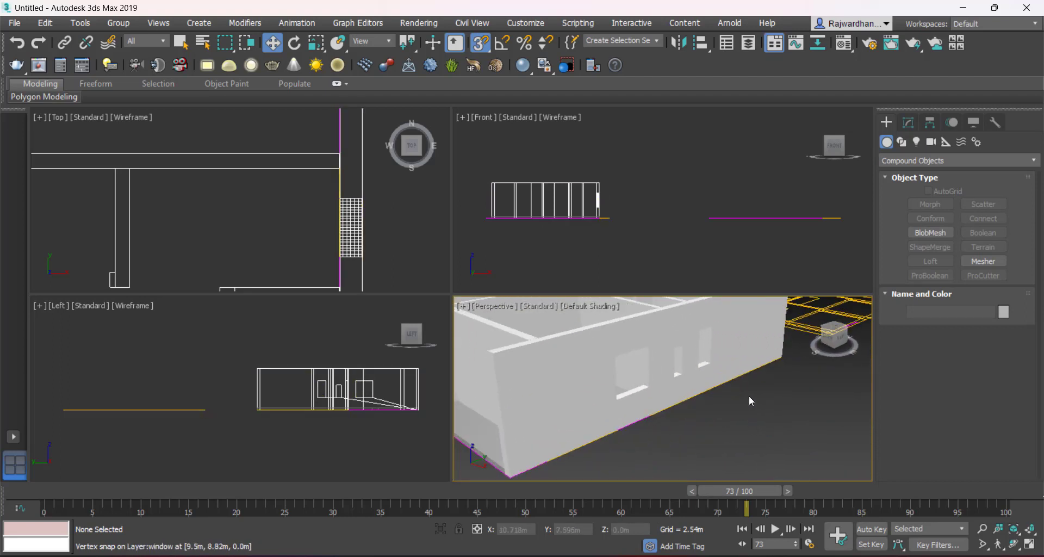
left_click(941, 161)
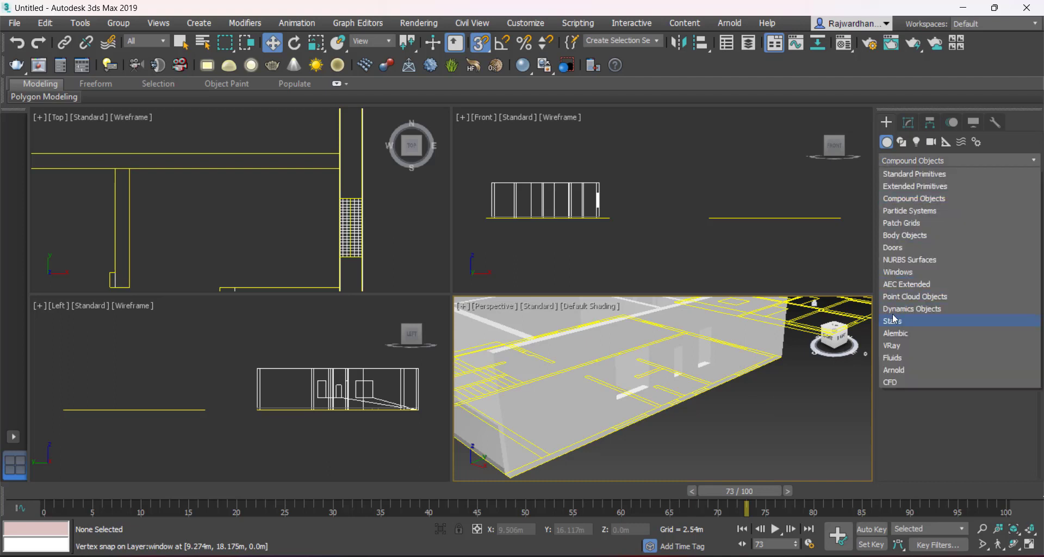
left_click(898, 273)
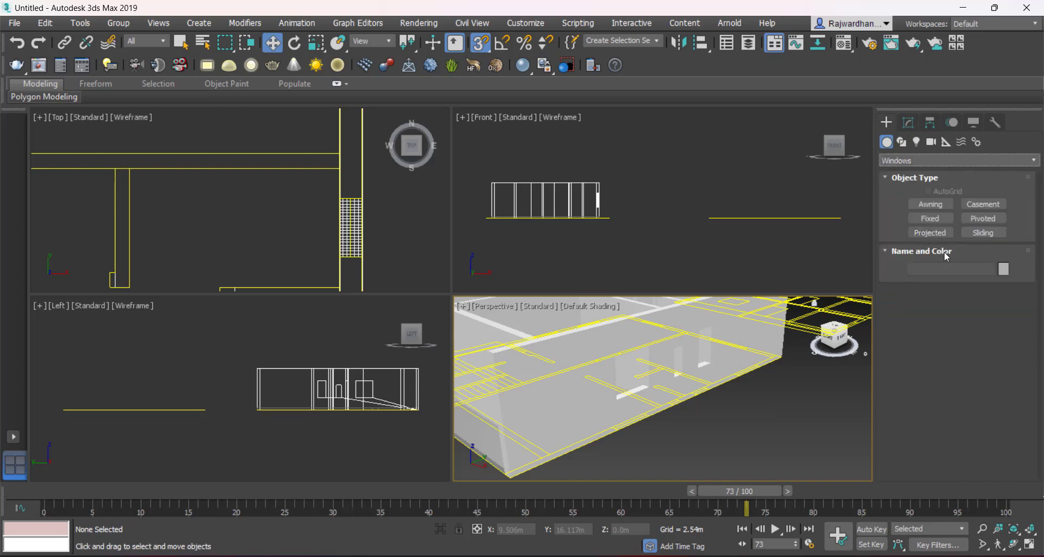
left_click(978, 213)
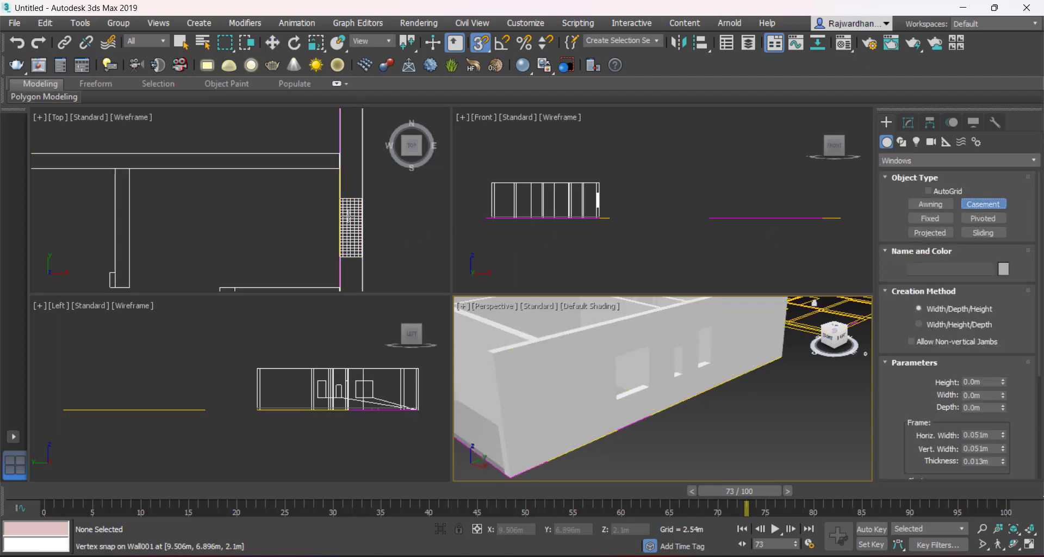
scroll(299, 187, "up", 4)
scroll(300, 186, "up", 3)
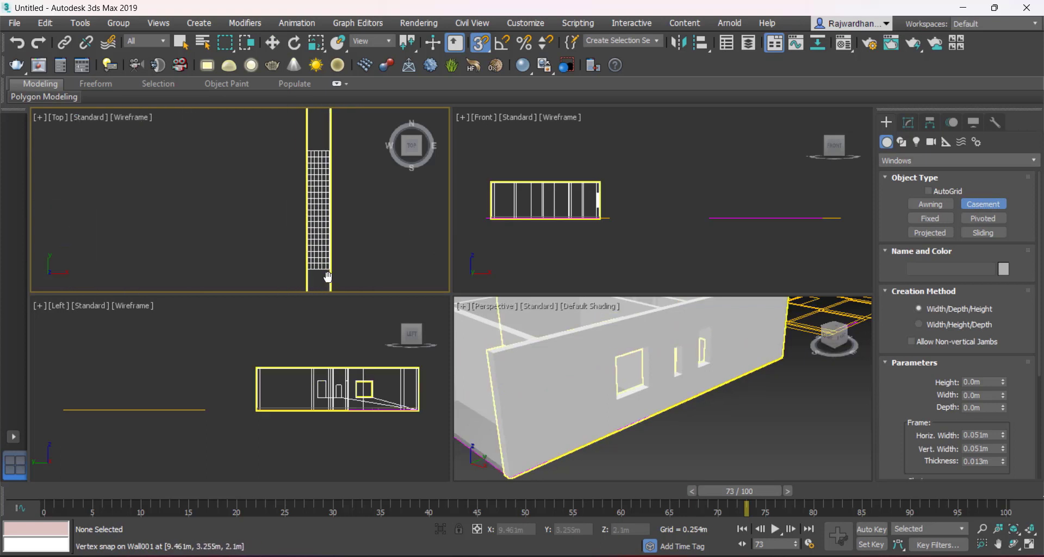
scroll(311, 236, "up", 2)
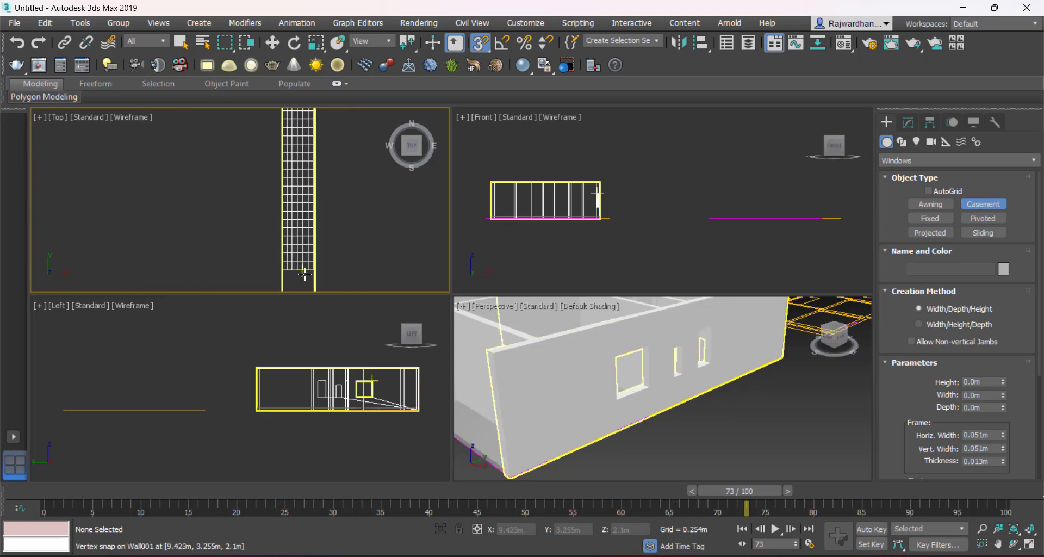
left_click_drag(309, 266, 307, 143)
scroll(292, 240, "down", 2)
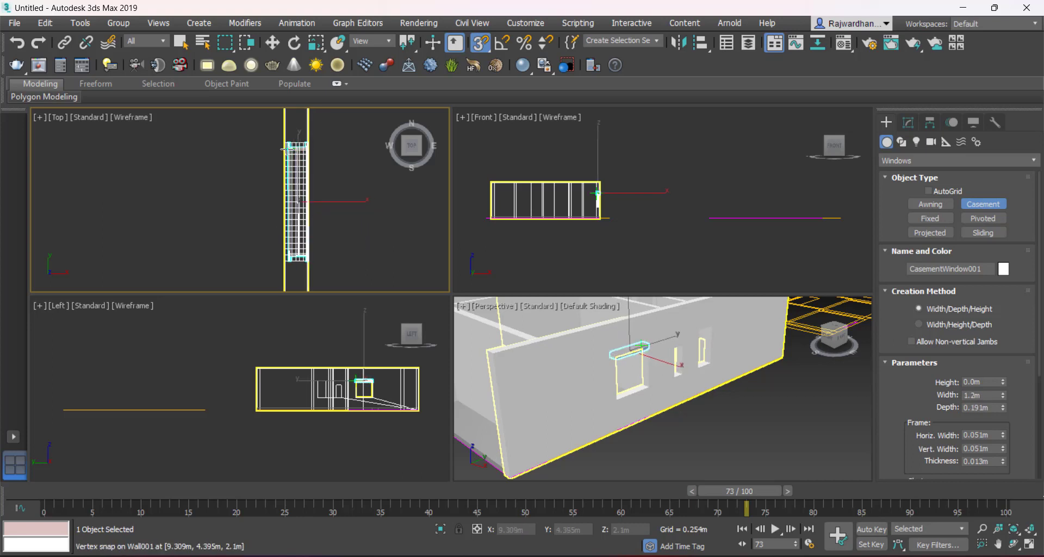
left_click(286, 146)
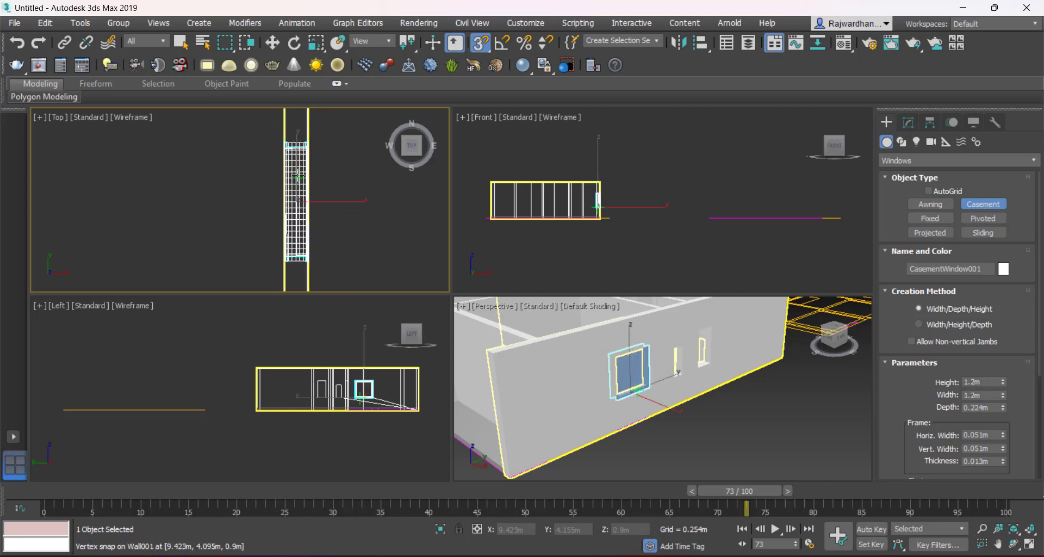
left_click(275, 217)
key("w")
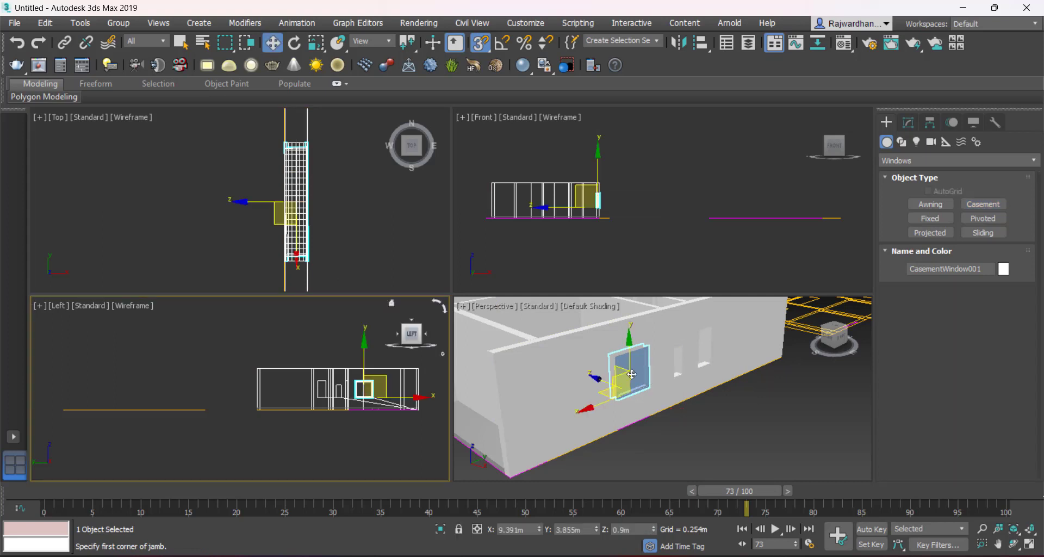
- Set the casement window's depth to 0.23 m to match the wall thickness
left_click(908, 122)
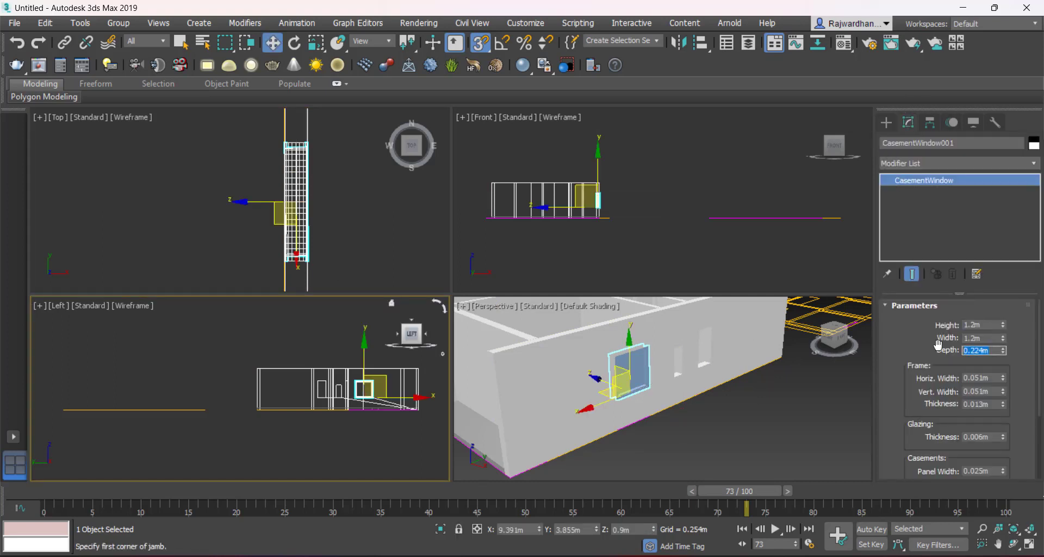
type("0.23")
key("Return")
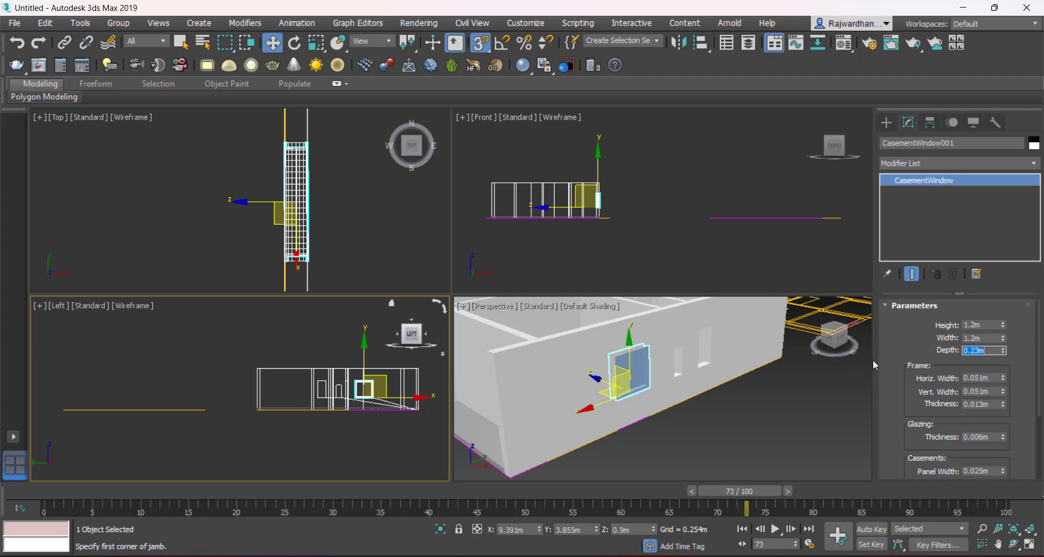
- Open the casement window 100%, flip its swing outward and give it two casements, then deselect it
scroll(908, 370, "down", 4)
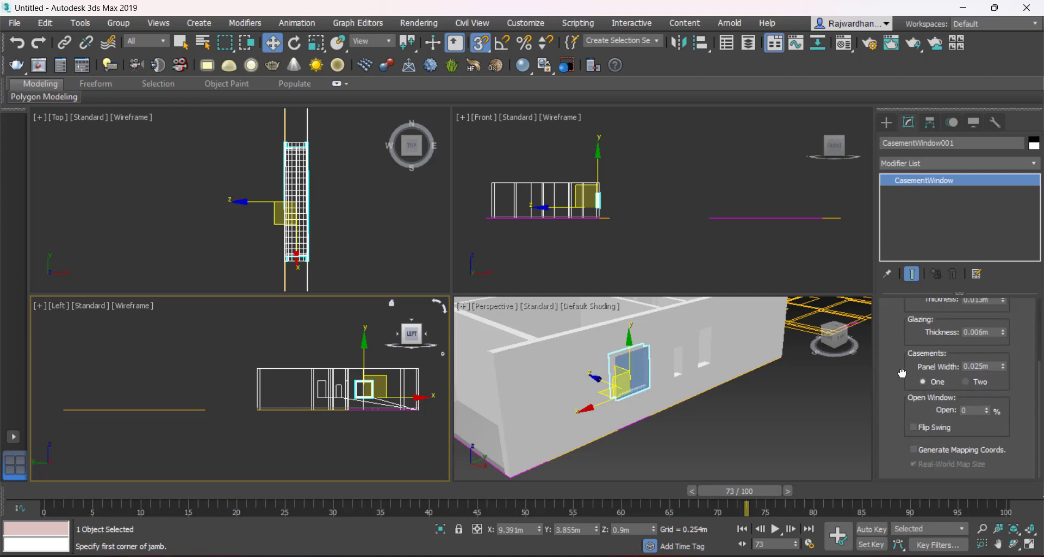
scroll(896, 427, "up", 4)
scroll(907, 366, "down", 3)
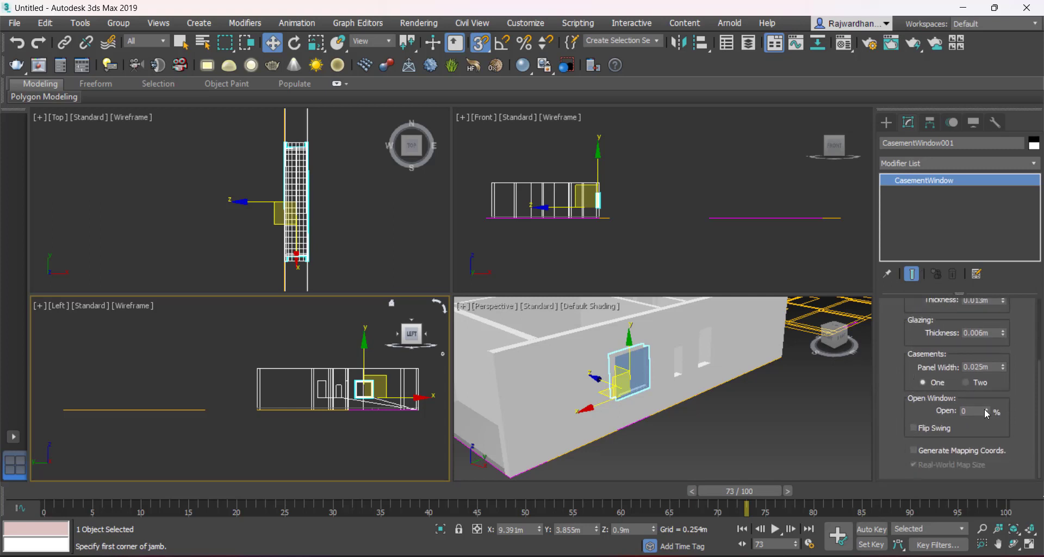
left_click_drag(987, 412, 981, 365)
left_click(914, 429)
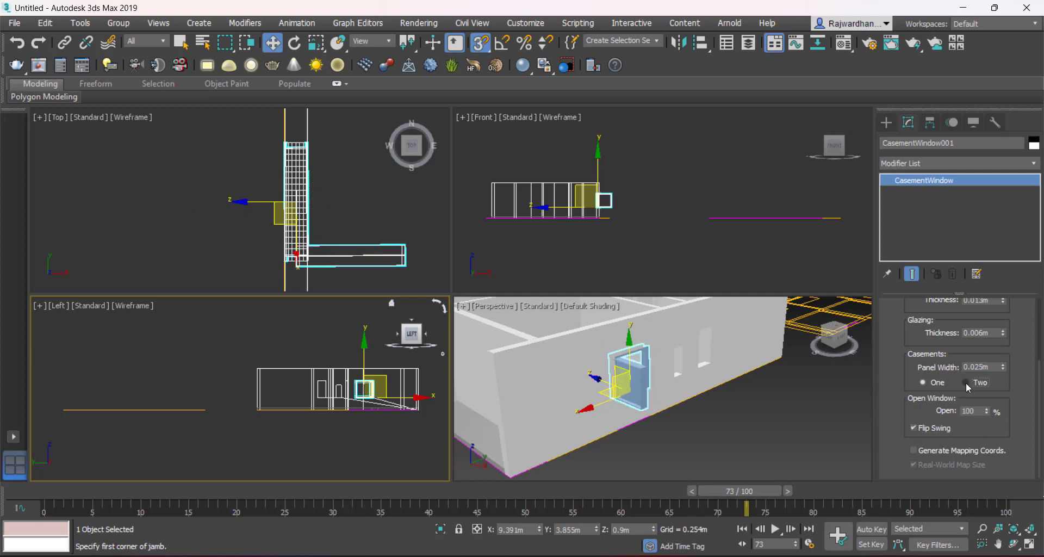
left_click(967, 383)
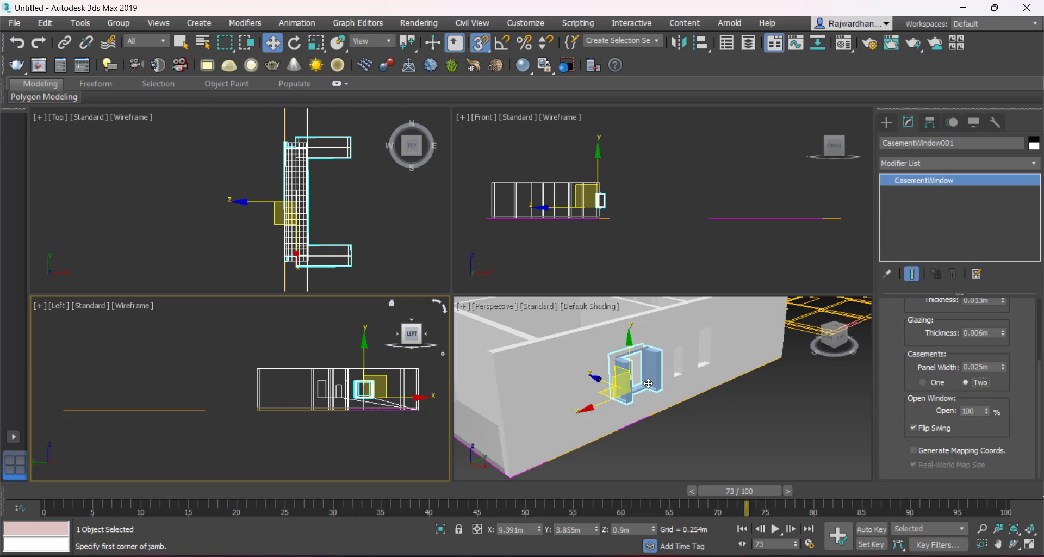
middle_click_drag(649, 380, 551, 369, "alt")
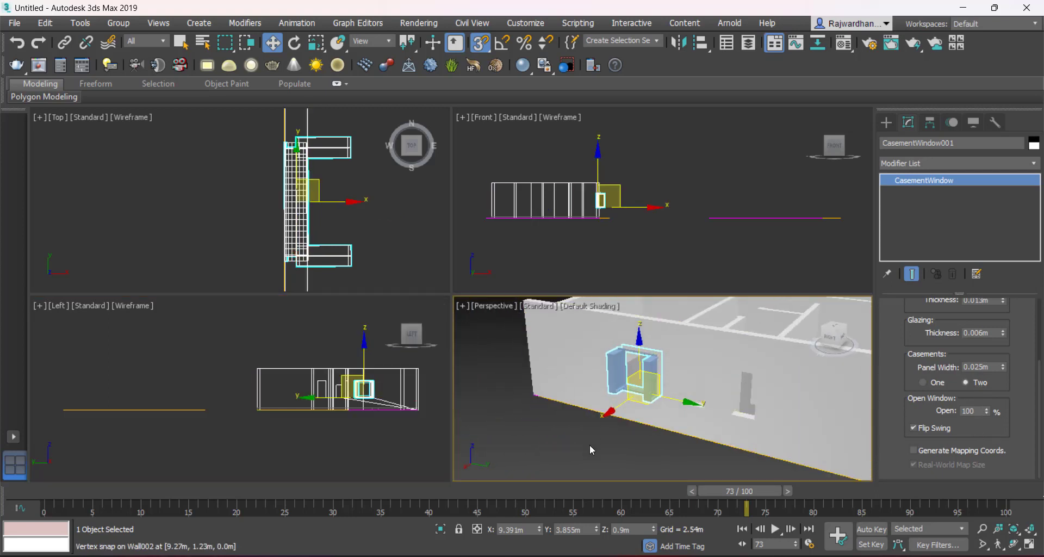
left_click(554, 455)
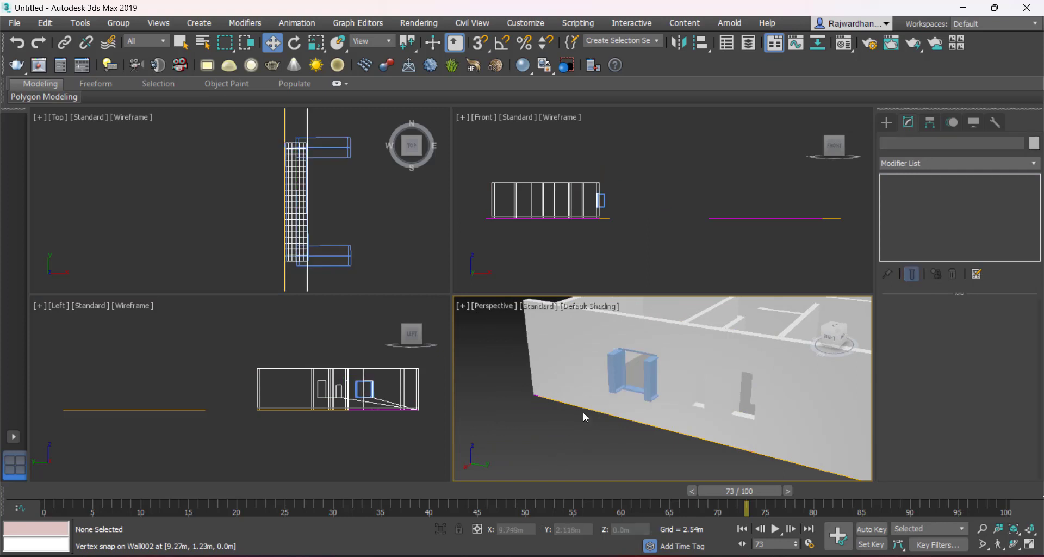
scroll(583, 413, "down", 5)
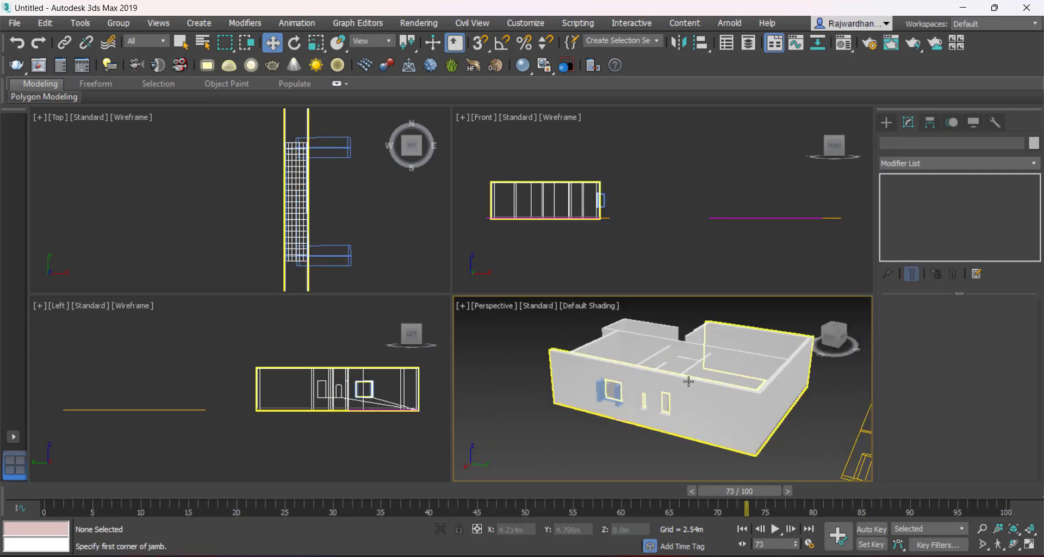
middle_click_drag(727, 380, 800, 391, "alt")
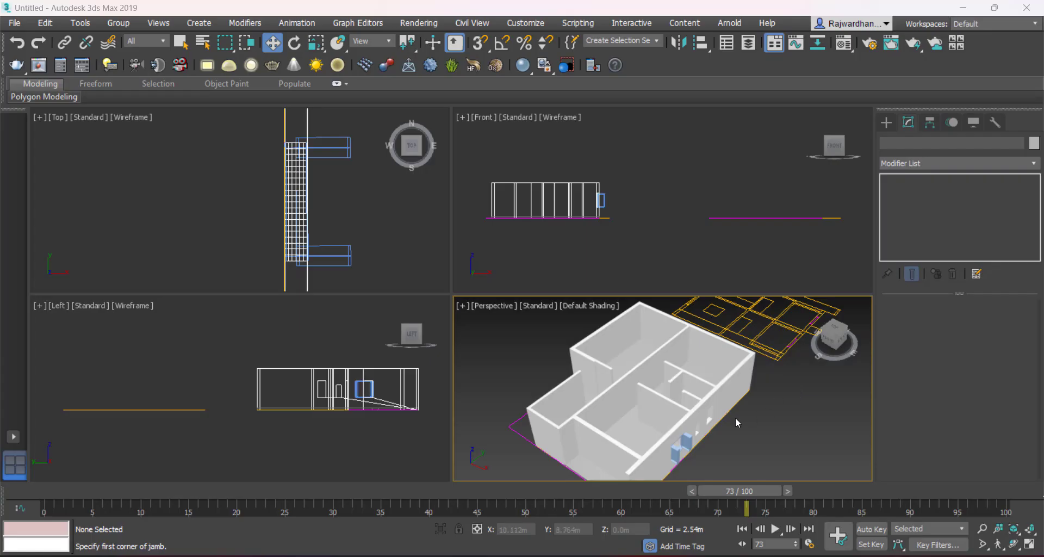
middle_click_drag(736, 416, 767, 408, "alt")
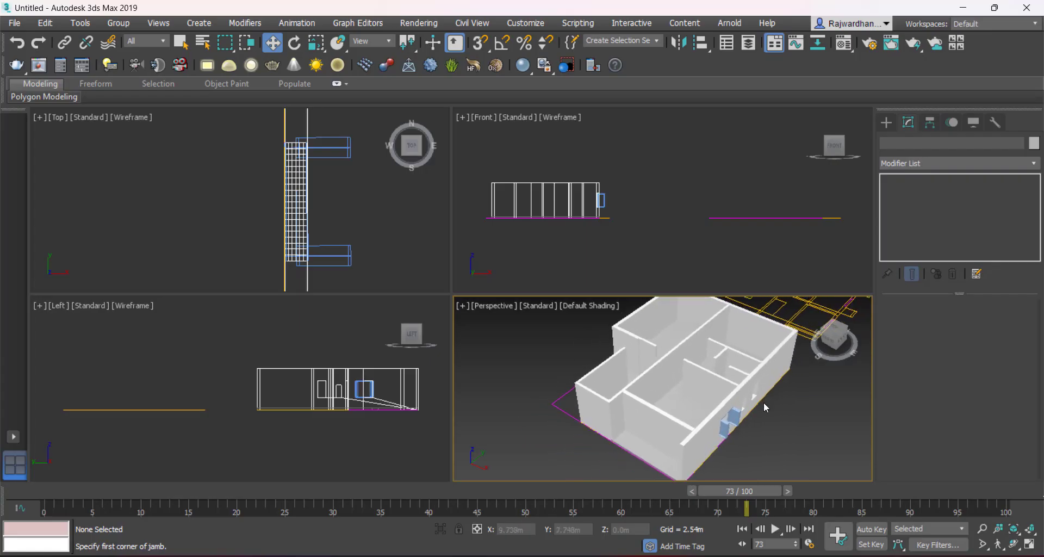